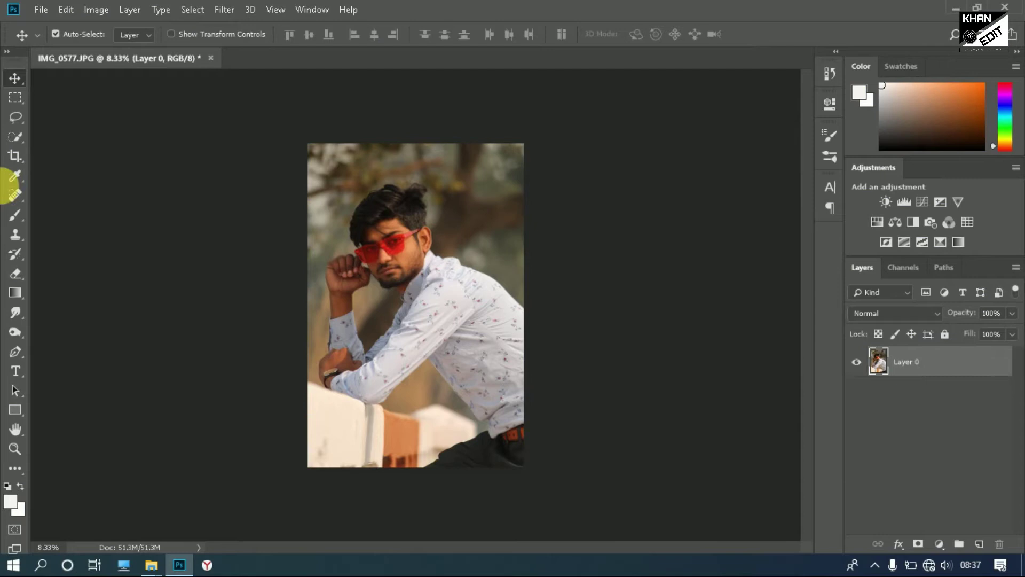
Step: Switch to the Quick Selection brush and zoom in to check the man's selection on the face
left_click(11, 140)
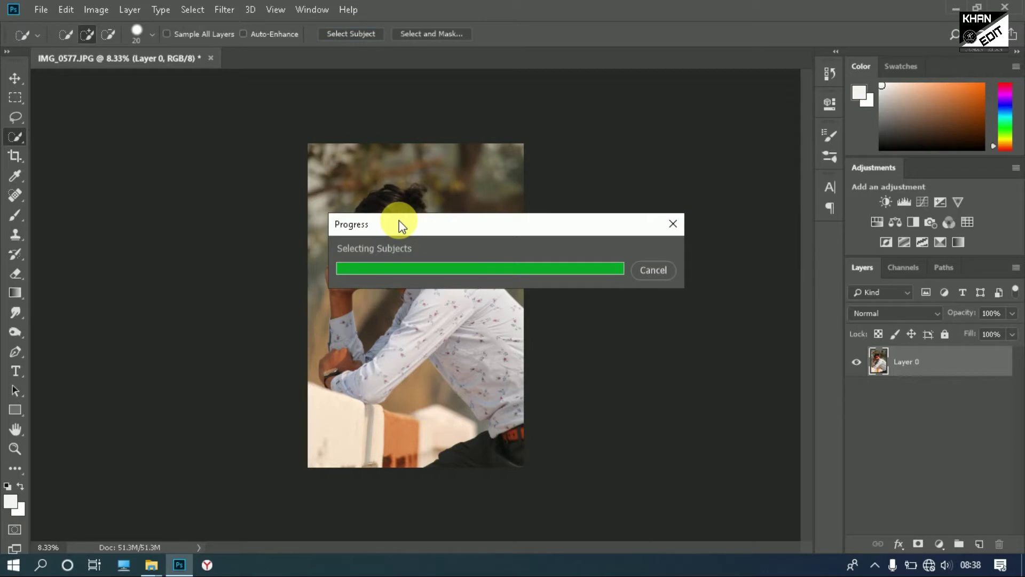
key("ctrl+plus")
key("ctrl+plus")
key("ctrl+plus")
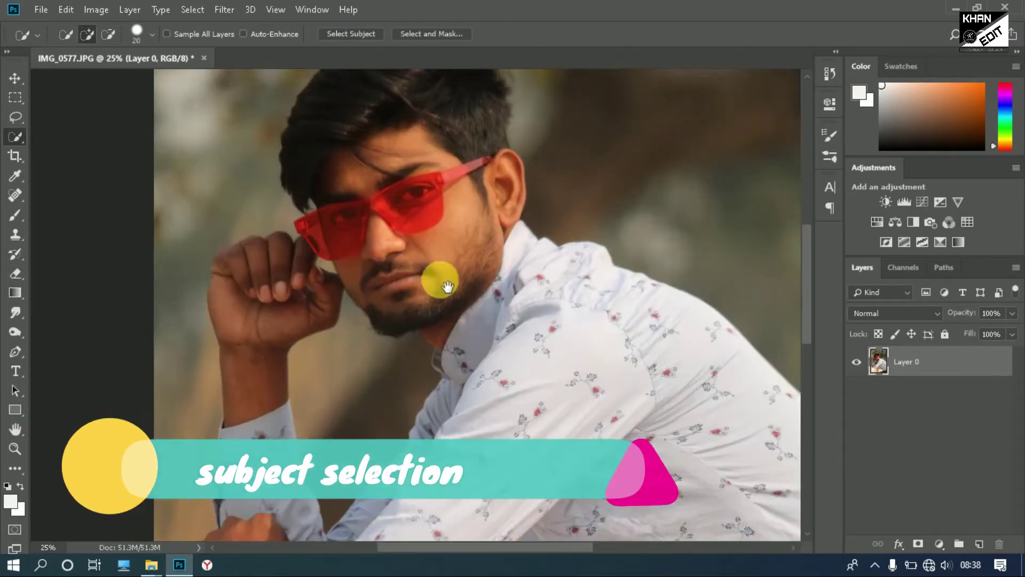
scroll(406, 277, "up", 3)
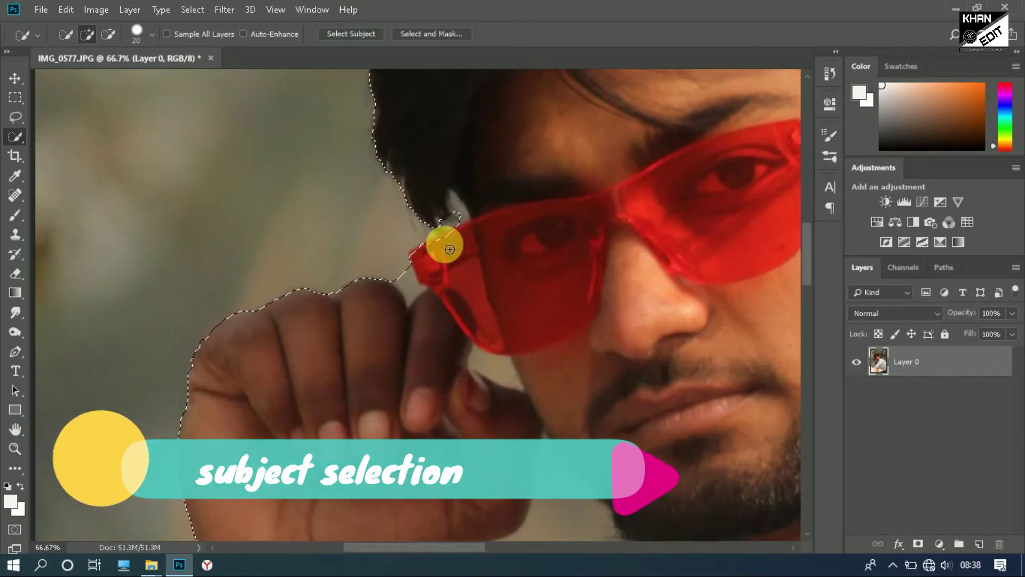
scroll(496, 222, "down", 3)
scroll(468, 320, "down", 2)
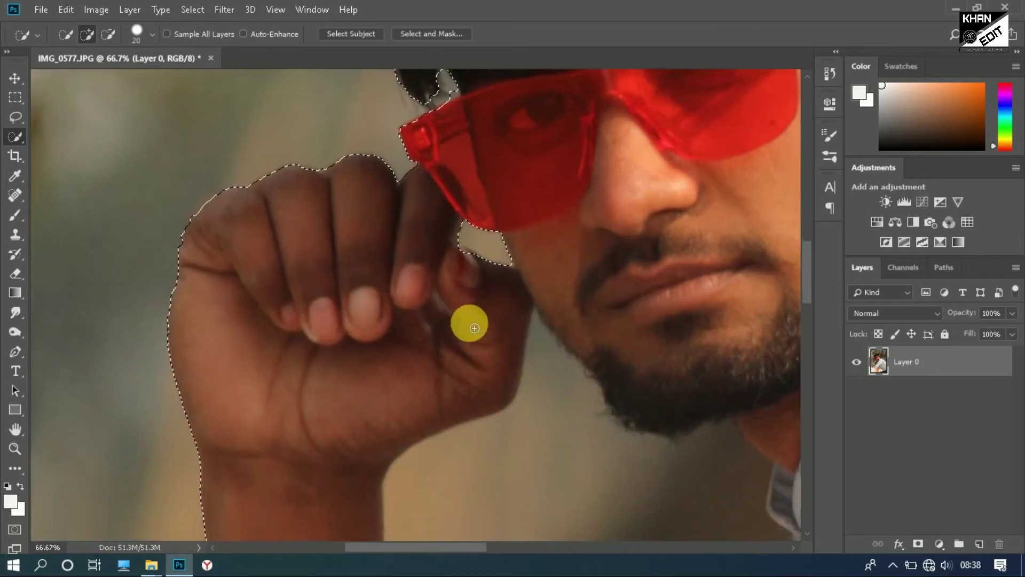
scroll(527, 334, "down", 2)
Step: Enlarge the brush and clean up the selection around the hair, hand, arm and shirt
key("bracketright")
key("bracketright")
key("bracketright")
scroll(527, 334, "down", 1)
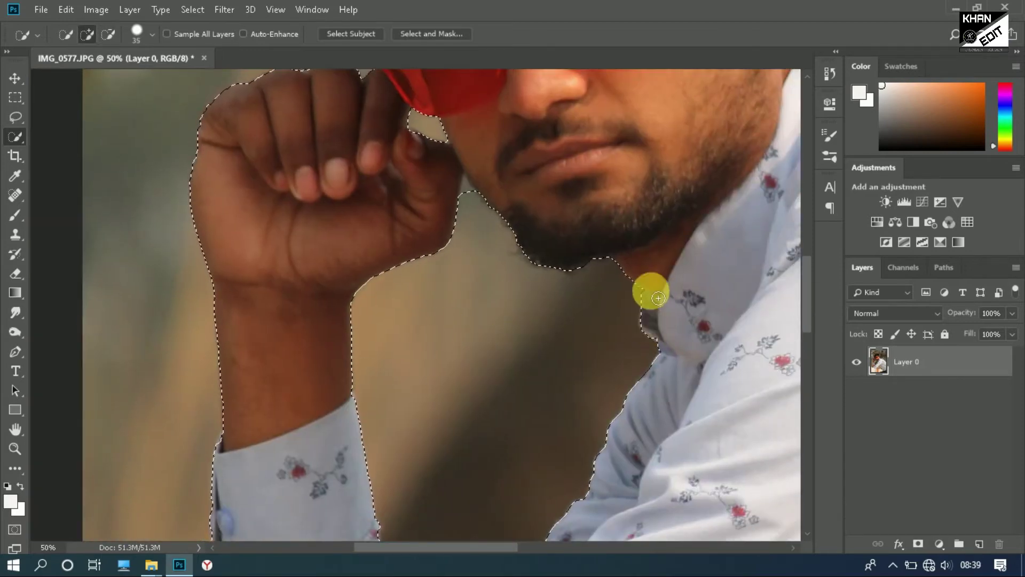
scroll(272, 348, "down", 5)
scroll(378, 167, "down", 5)
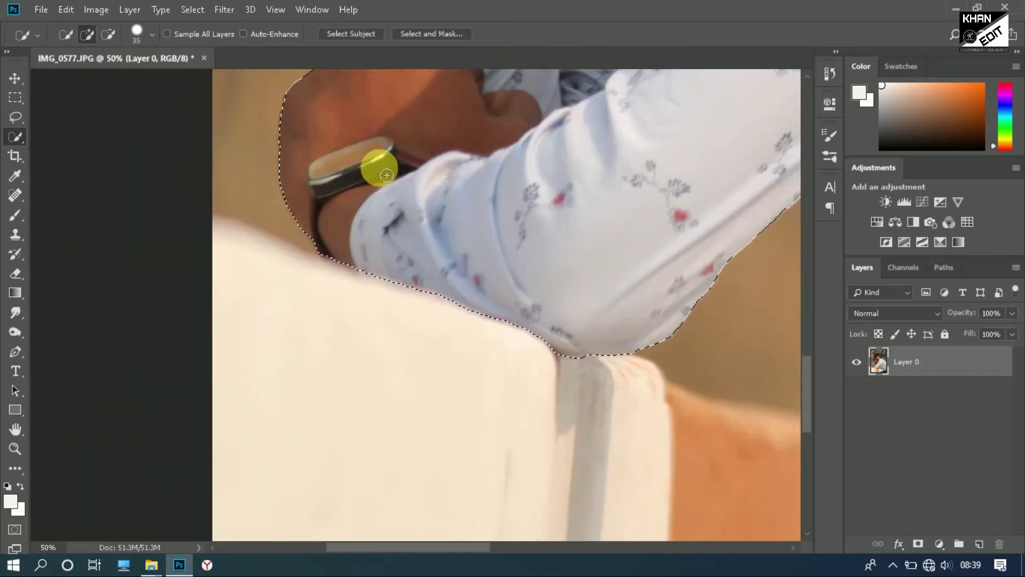
scroll(400, 264, "down", 4)
scroll(366, 385, "up", 3)
scroll(408, 201, "down", 5)
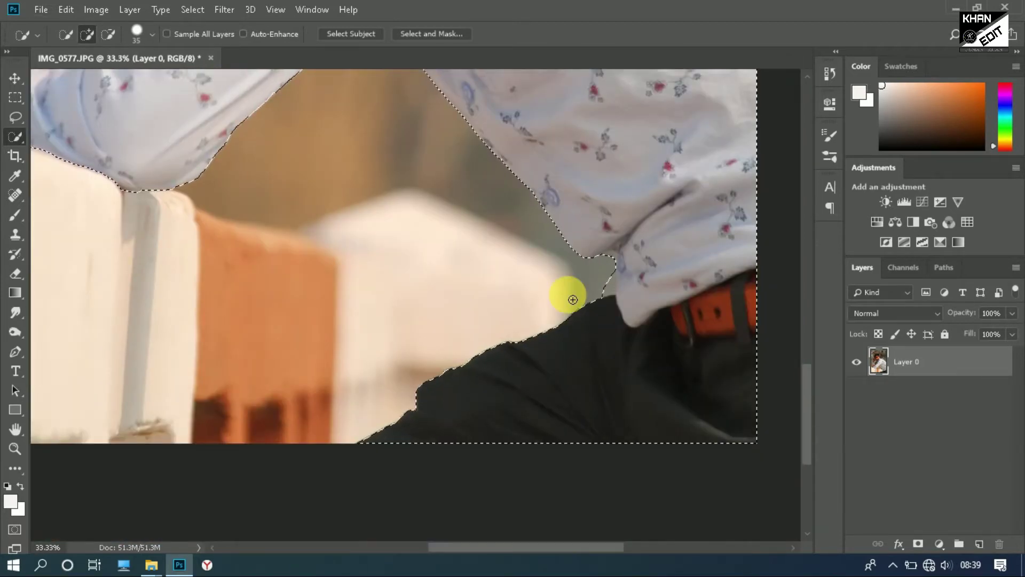
scroll(580, 260, "up", 5)
scroll(572, 316, "up", 5)
scroll(515, 338, "up", 2)
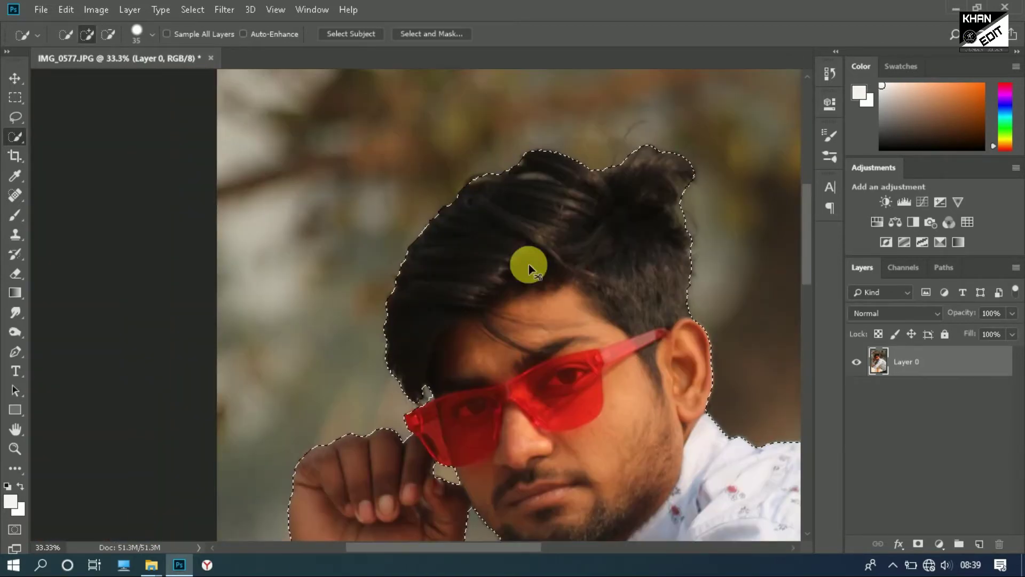
scroll(527, 266, "up", 1)
left_click(432, 34)
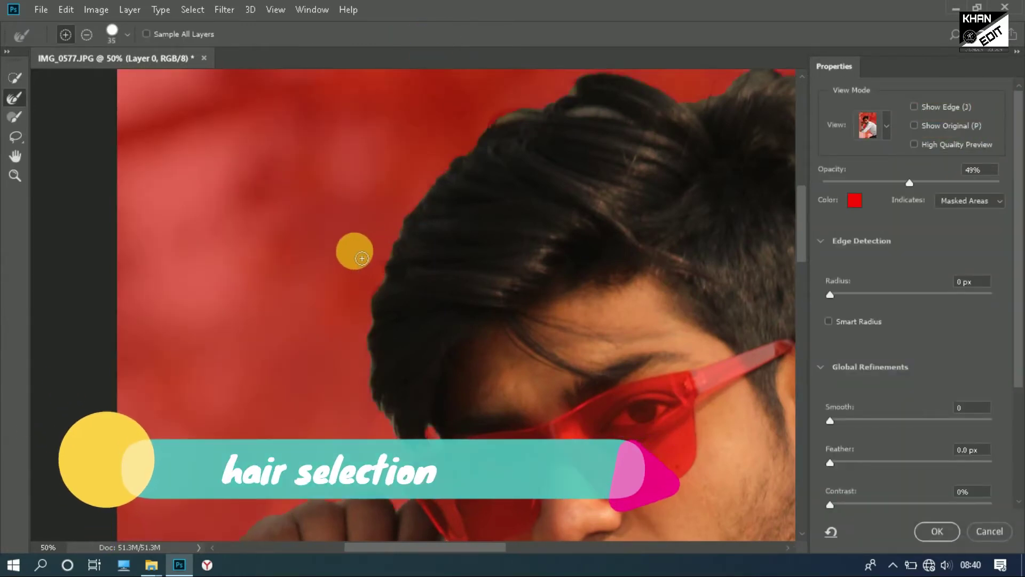
Step: Brush the hair and arm edges with a size-50 Refine Edge Brush, then apply the refined selection
key("bracketright")
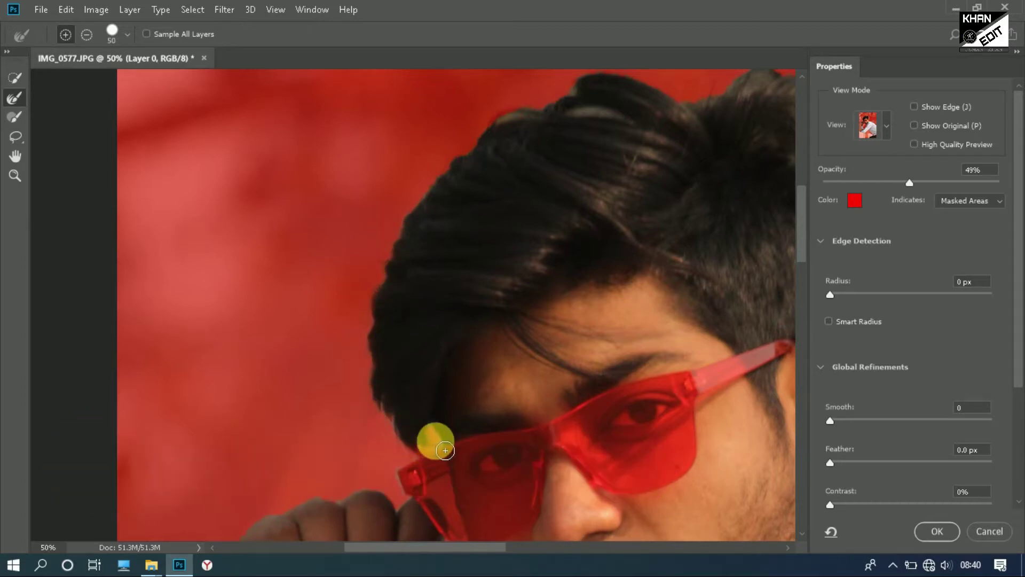
scroll(374, 432, "up", 3)
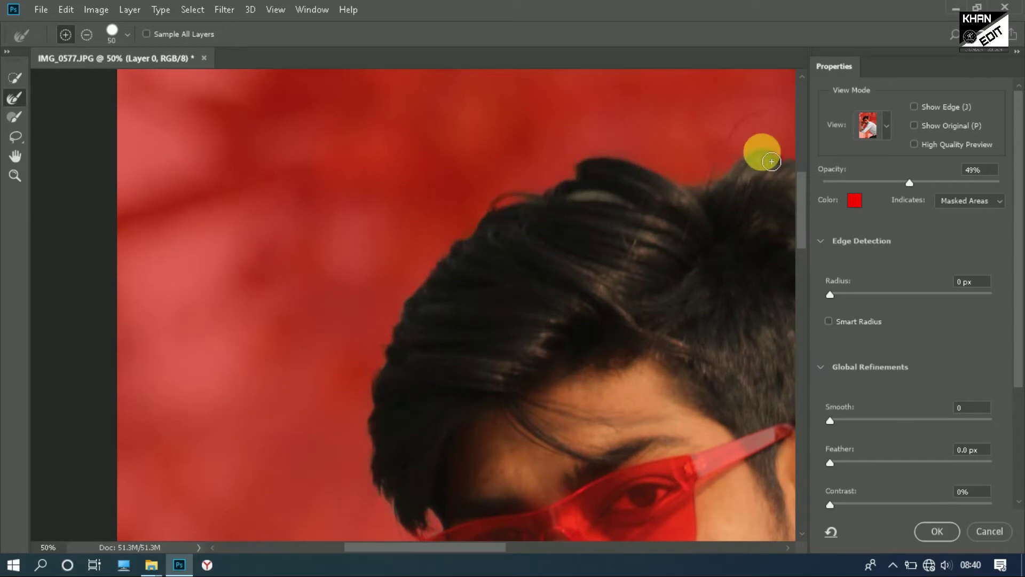
mouse_move(709, 179)
left_mouse_down()
mouse_move(610, 238)
mouse_move(528, 190)
left_mouse_up()
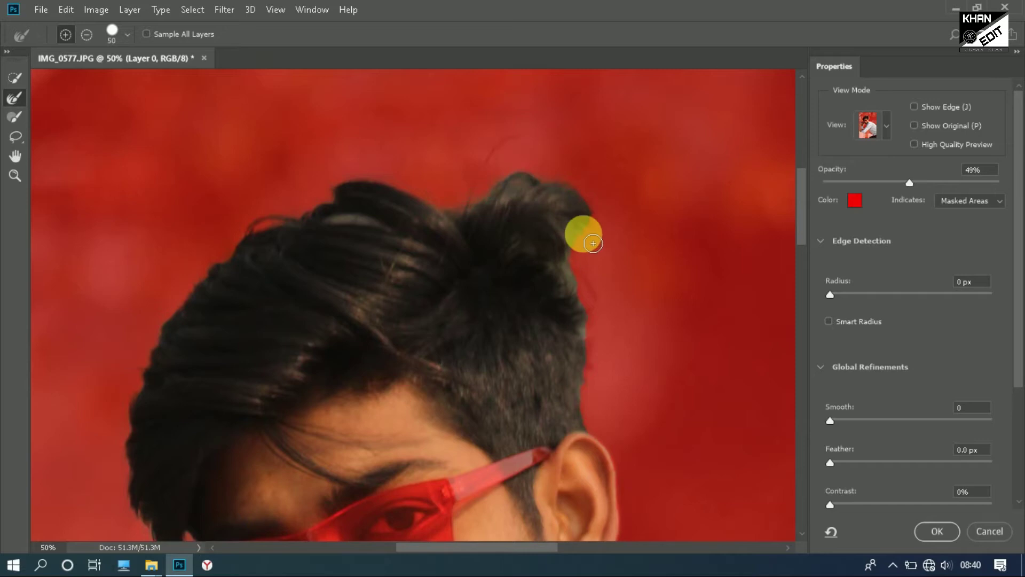
mouse_move(481, 378)
left_mouse_down()
mouse_move(567, 258)
mouse_move(628, 288)
mouse_move(662, 206)
mouse_move(590, 329)
mouse_move(610, 140)
mouse_move(533, 194)
mouse_move(442, 322)
left_mouse_up()
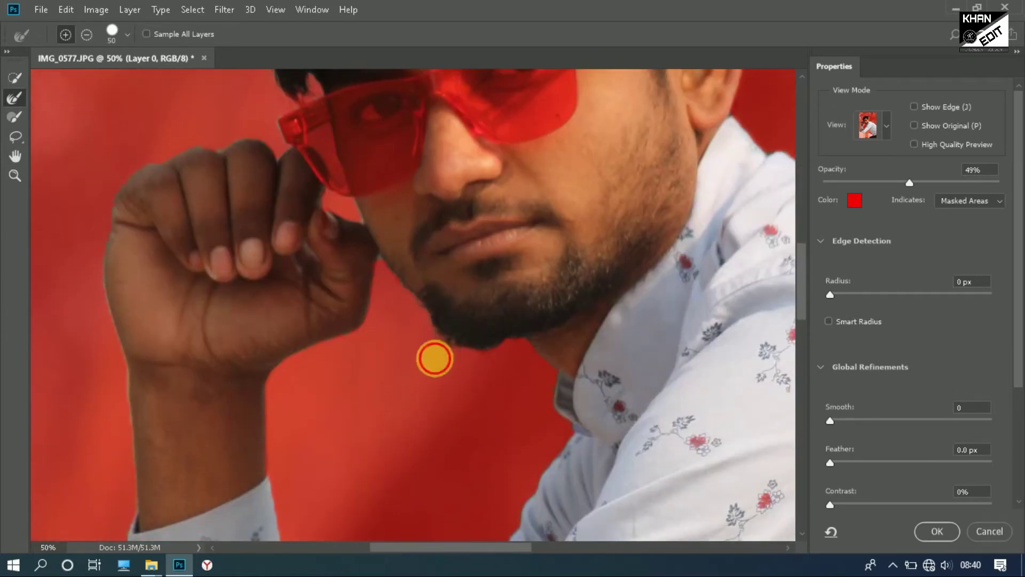
mouse_move(313, 292)
left_mouse_down()
mouse_move(488, 279)
mouse_move(448, 231)
mouse_move(444, 238)
mouse_move(479, 134)
mouse_move(473, 288)
mouse_move(62, 366)
mouse_move(602, 502)
left_mouse_up()
left_click(944, 532)
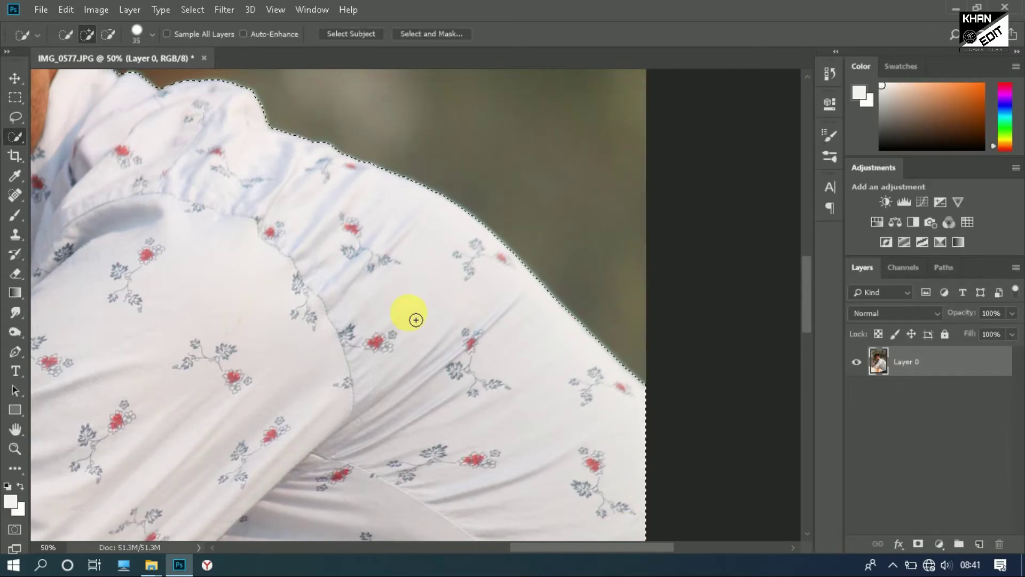
Step: Copy the selected man onto a new Layer 1 and load his outline over Layer 0
scroll(415, 320, "down", 2)
scroll(407, 313, "down", 2)
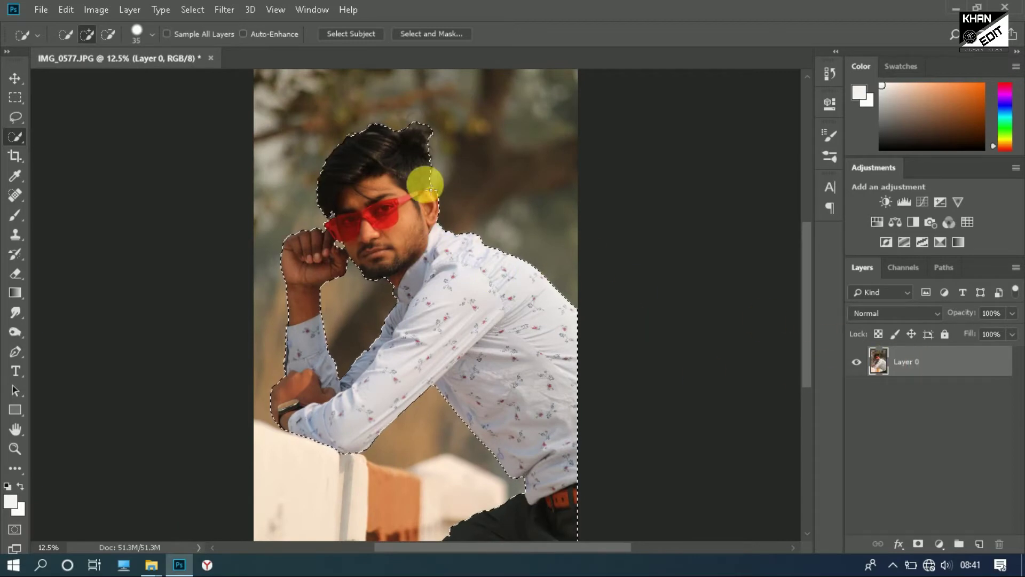
right_click(415, 170)
left_click(463, 268)
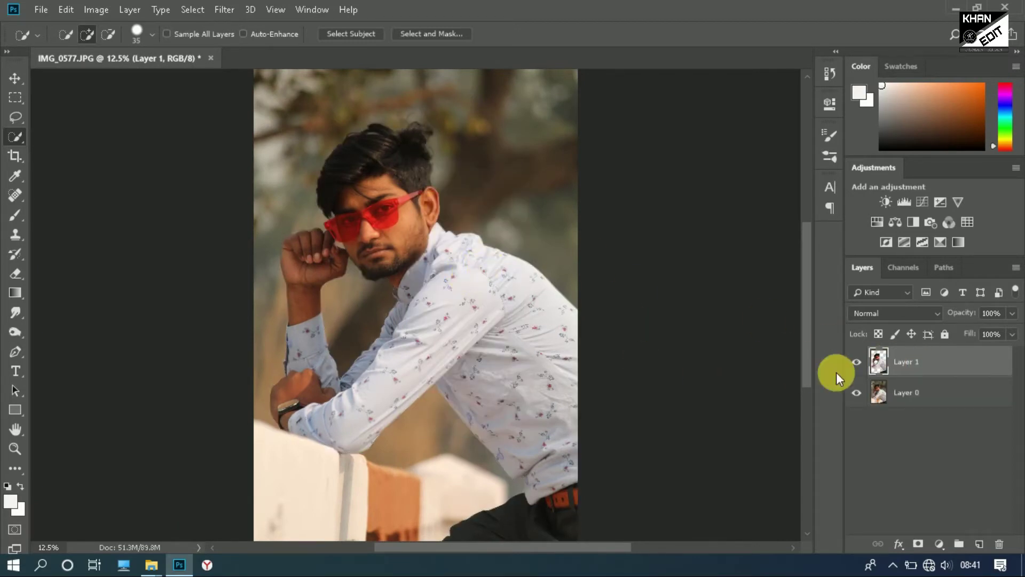
left_click(947, 404)
left_click(878, 361, "ctrl")
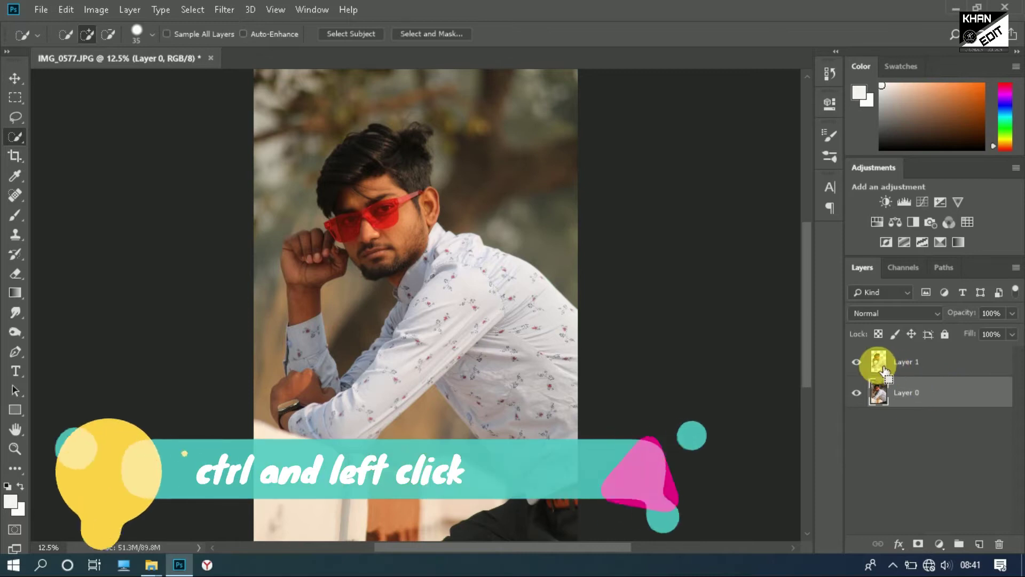
Step: Content-Aware fill the man's area on Layer 0, then deselect
right_click(902, 399)
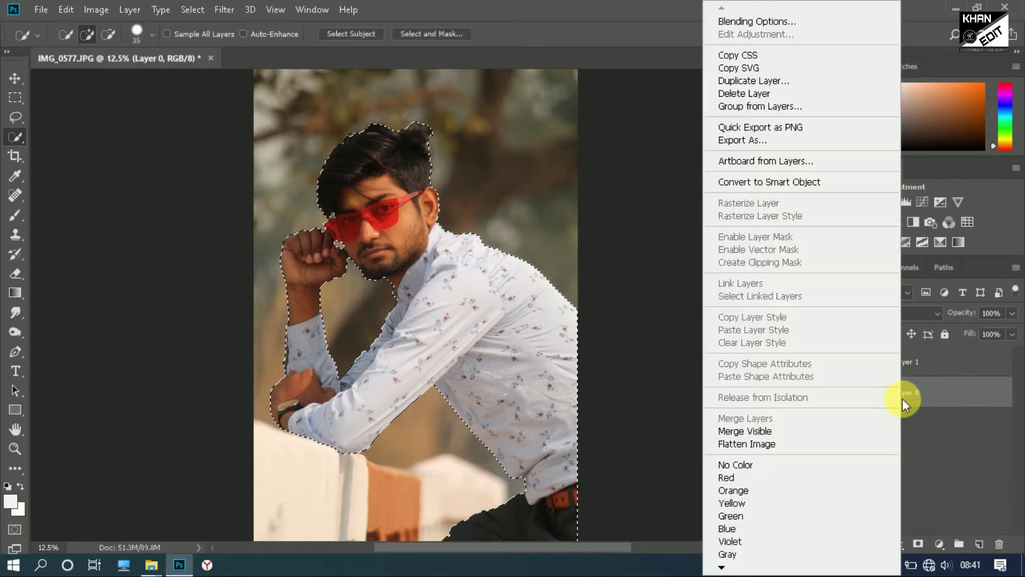
left_click(927, 389)
right_click(430, 267)
left_click(469, 376)
left_click(722, 288)
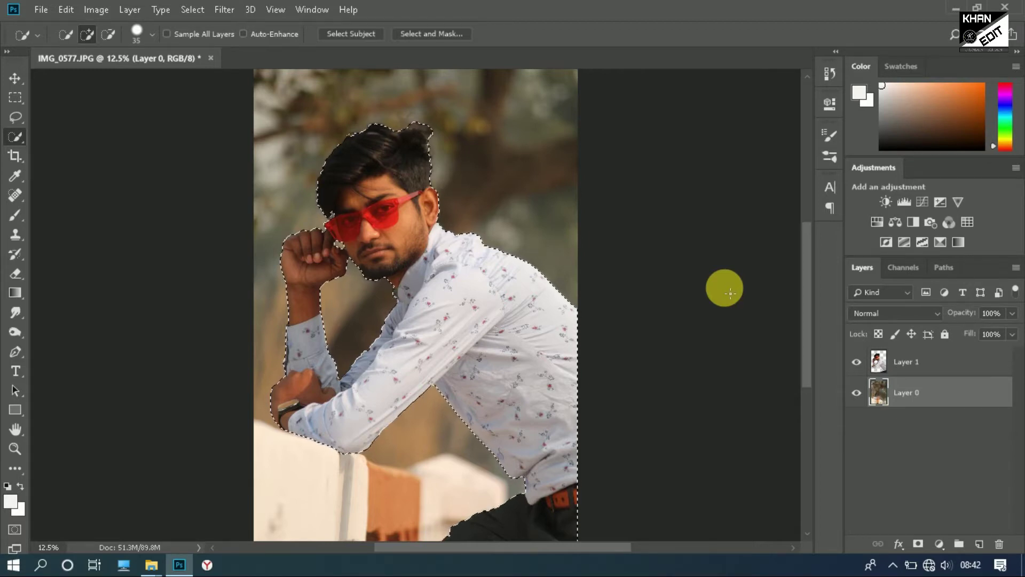
right_click(356, 176)
left_click(369, 181)
Step: Hide Layer 1 and spot-heal the ghost of the face and chin on Layer 0
left_click(858, 363)
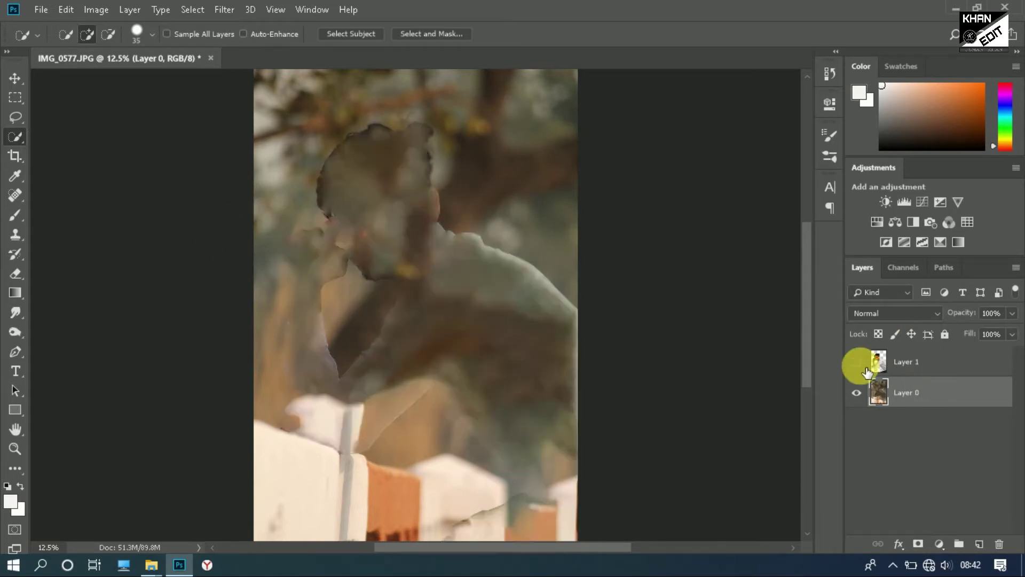
key("ctrl+plus")
left_click_drag(350, 298, 428, 325)
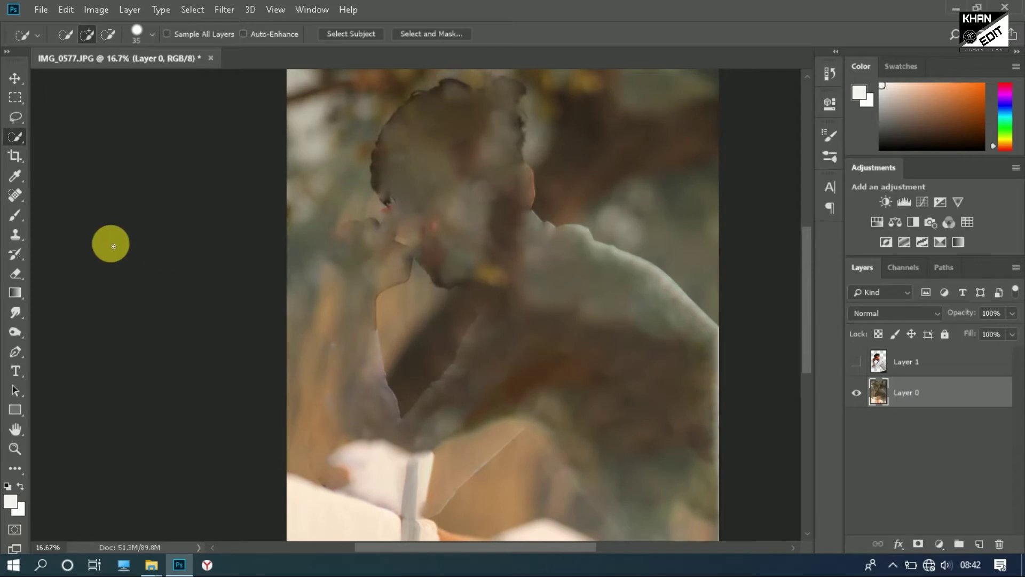
key("j")
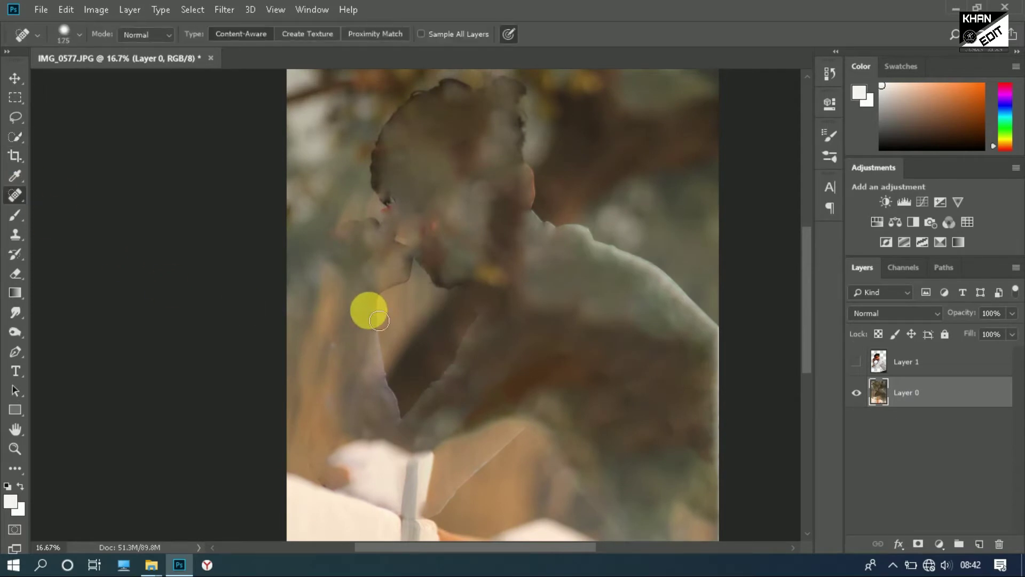
mouse_move(397, 306)
left_mouse_down()
mouse_move(401, 407)
mouse_move(467, 299)
mouse_move(409, 249)
left_mouse_up()
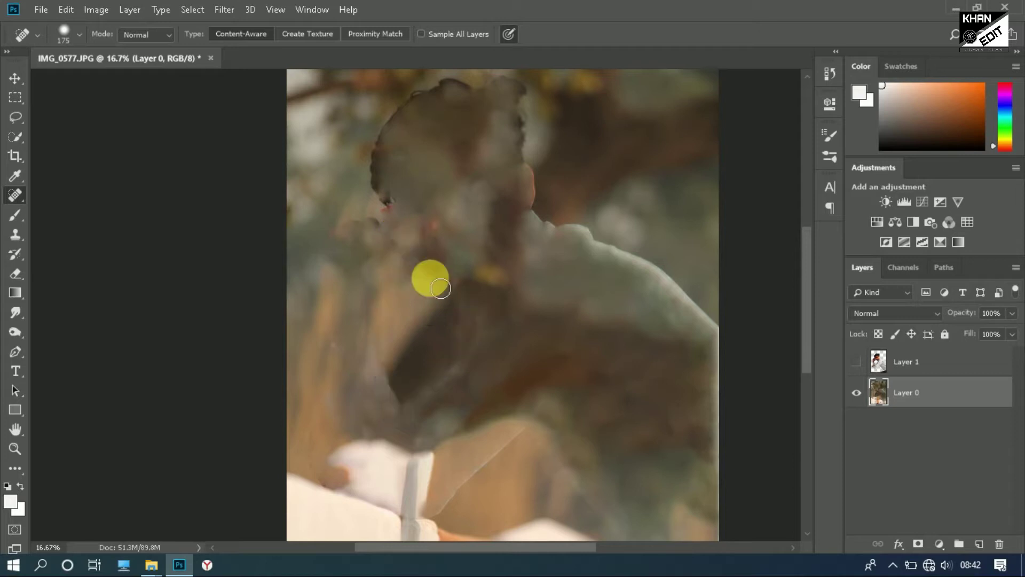
Step: Heal the leftover shapes above the bricks with a resized Spot Healing Brush
key("bracketright")
key("bracketright")
key("bracketright")
scroll(438, 288, "down", 5)
left_click_drag(443, 312, 560, 253)
scroll(561, 253, "down", 1)
left_click_drag(549, 211, 630, 315)
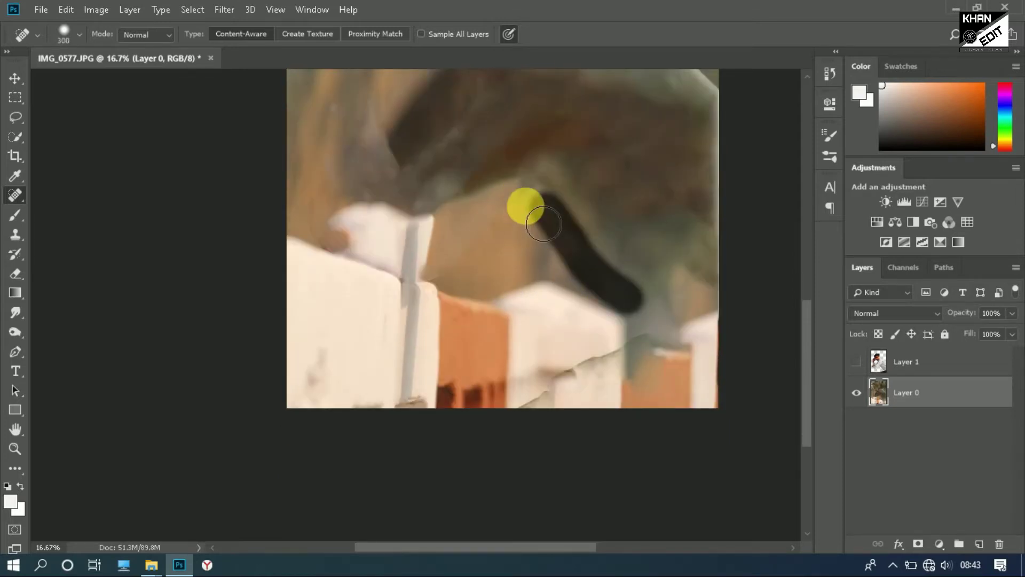
scroll(507, 240, "down", 3)
key("ctrl+plus")
key("bracketleft")
left_click_drag(587, 194, 432, 322)
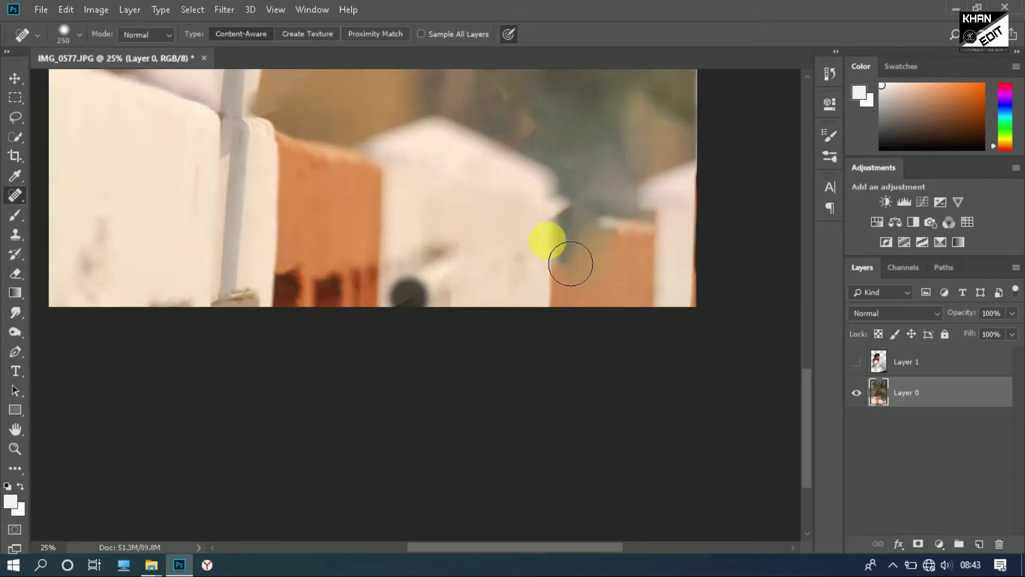
Step: Heal the dark blotch on the white wall and traces near the face, then zoom out
scroll(570, 263, "up", 5)
left_click_drag(304, 219, 614, 425)
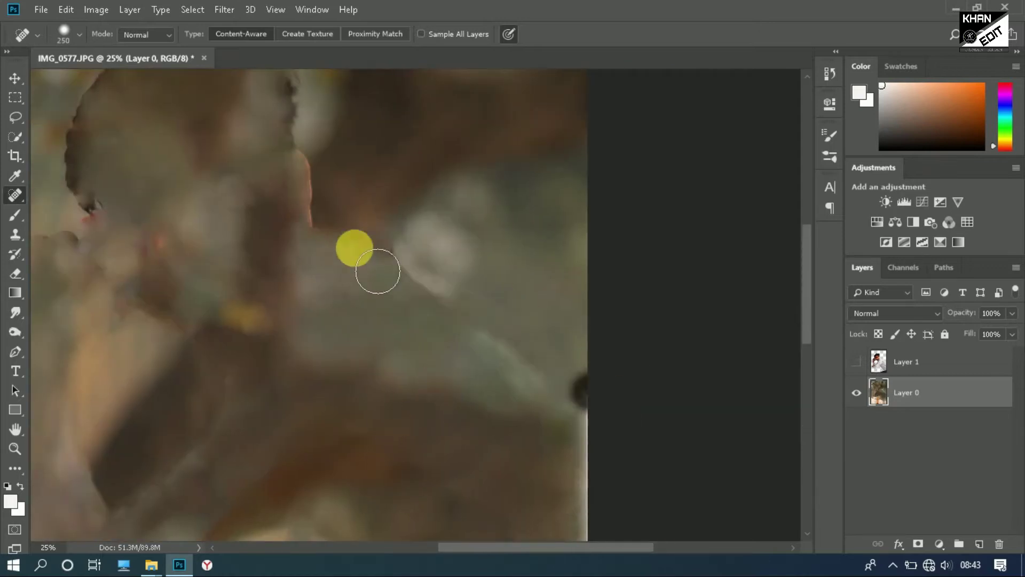
scroll(412, 316, "left", 5)
mouse_move(480, 307)
left_mouse_down()
mouse_move(218, 346)
mouse_move(183, 320)
mouse_move(274, 308)
left_mouse_up()
key("ctrl+minus")
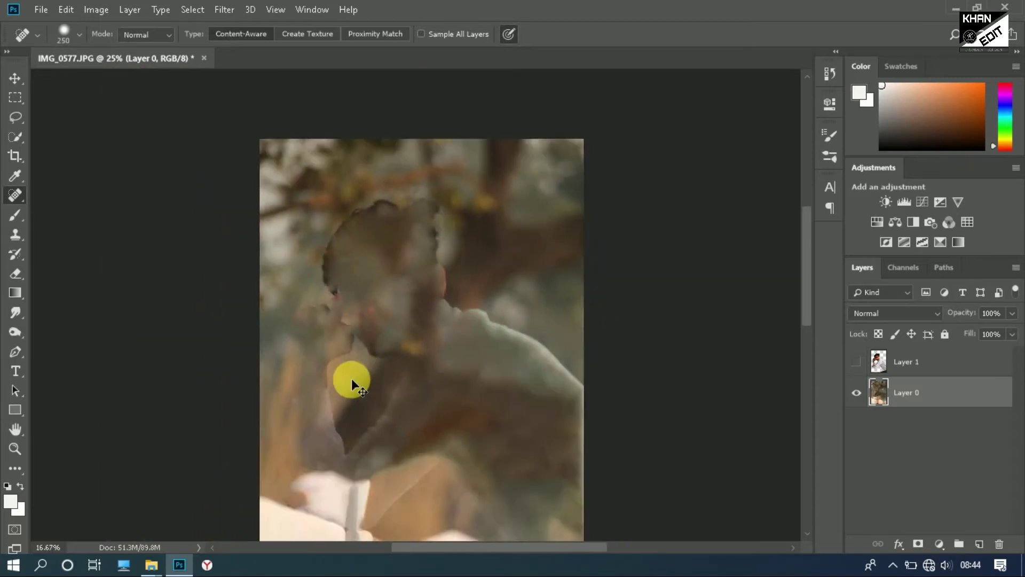
key("ctrl+minus")
Step: Show and select Layer 1 again and bring the face into view
left_click(868, 364)
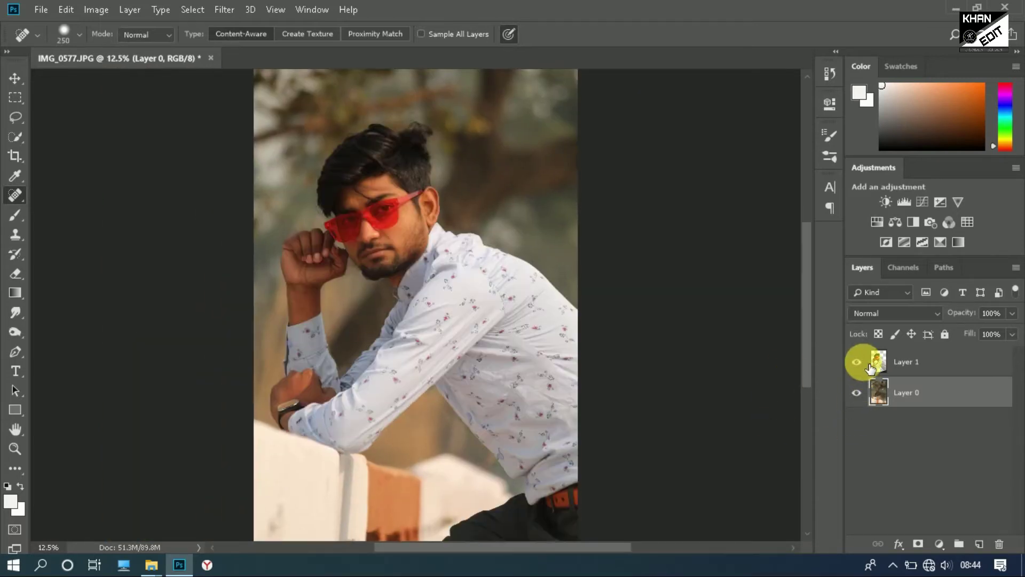
left_click(941, 367)
left_click(10, 81)
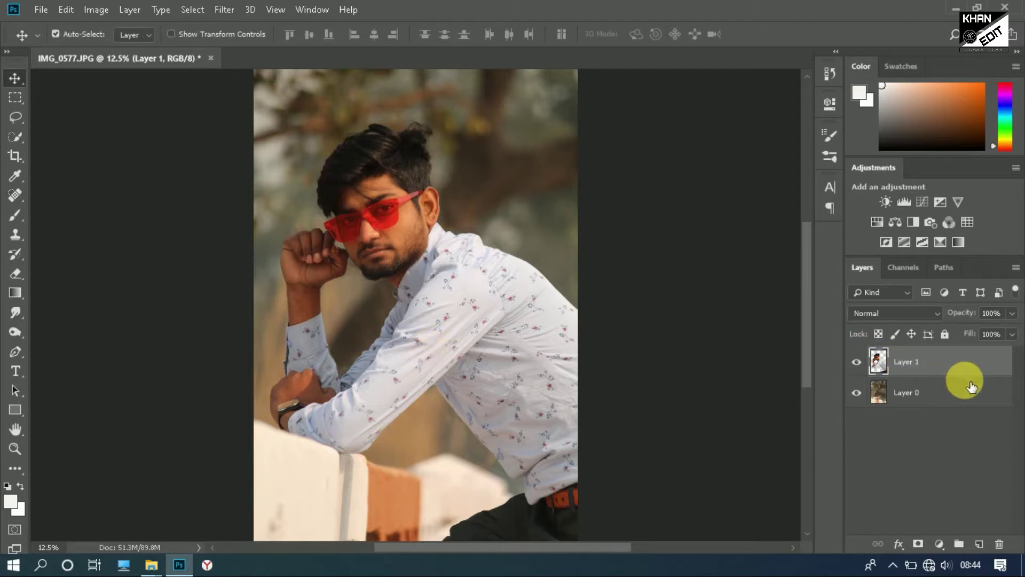
scroll(389, 321, "up", 5)
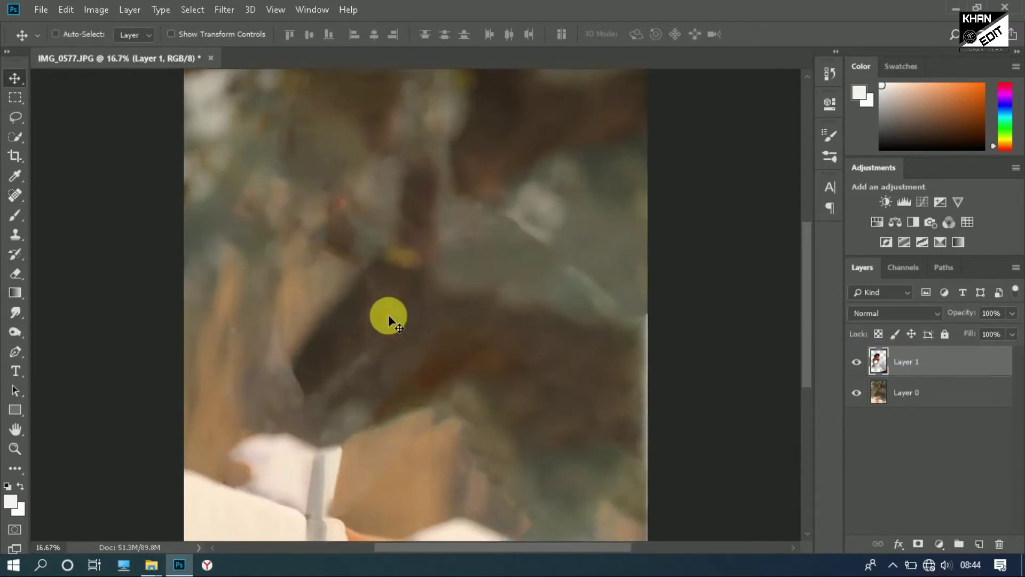
left_click_drag(372, 258, 448, 401)
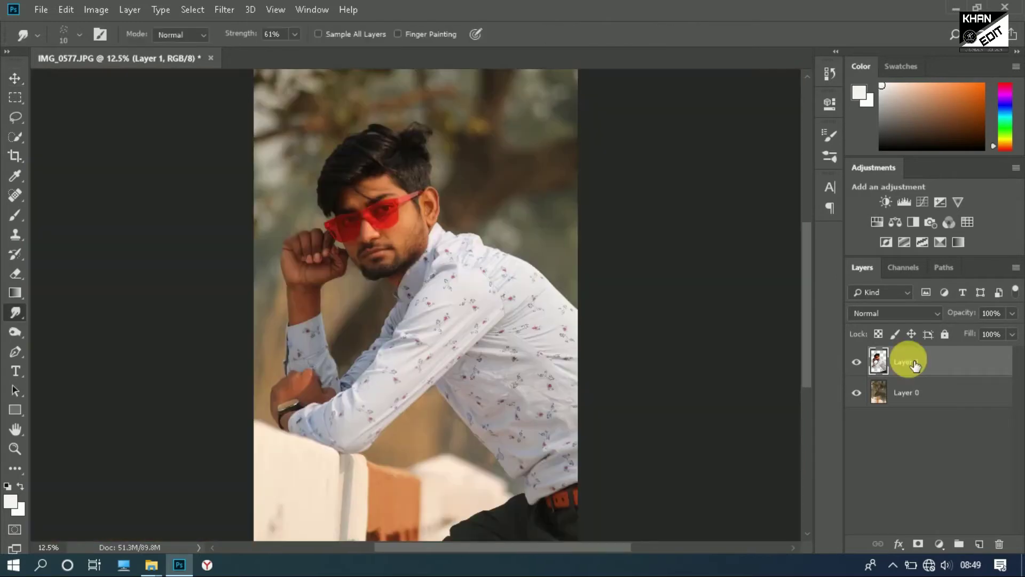
Step: Duplicate Layer 1 and apply Surface Blur with radius 14 and threshold 16 to the copy
left_click(15, 79)
left_click_drag(995, 361, 979, 543)
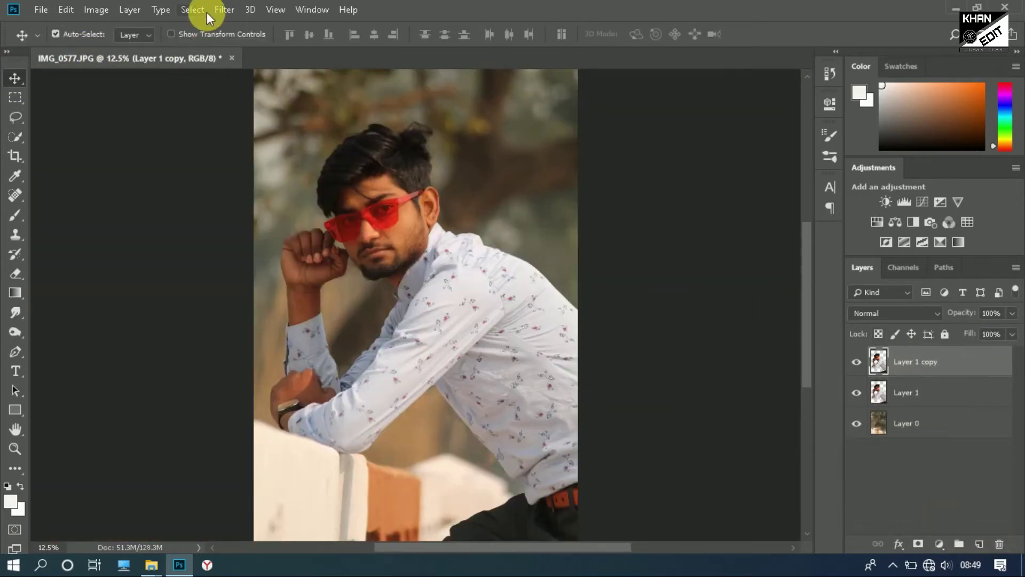
left_click(223, 9)
left_click(454, 320)
mouse_move(488, 183)
left_mouse_down()
mouse_move(473, 155)
mouse_move(519, 268)
mouse_move(469, 156)
mouse_move(526, 205)
left_mouse_up()
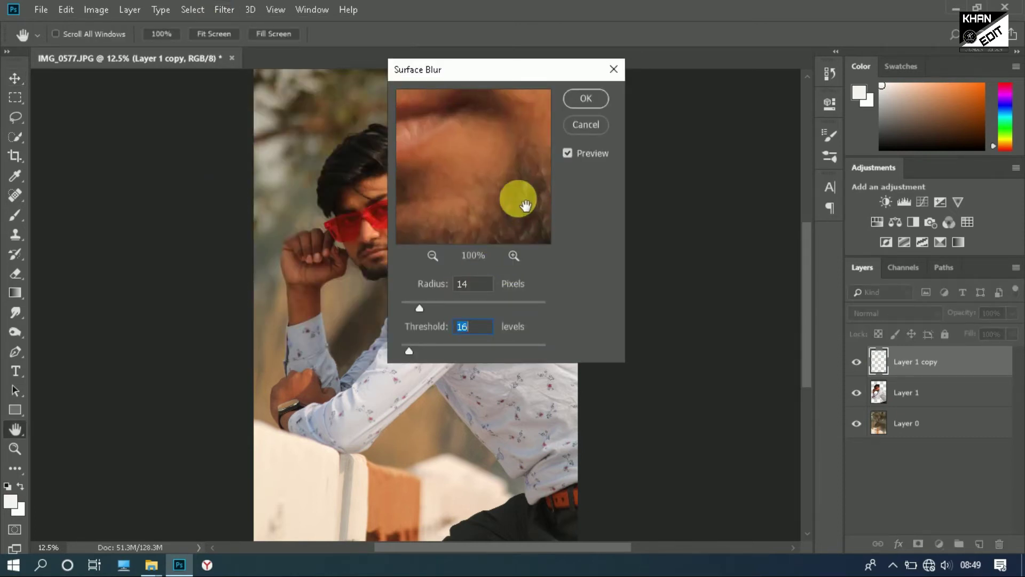
left_click(573, 102)
Step: Center the face and add a white layer mask to the blurred Layer 1 copy
key("v")
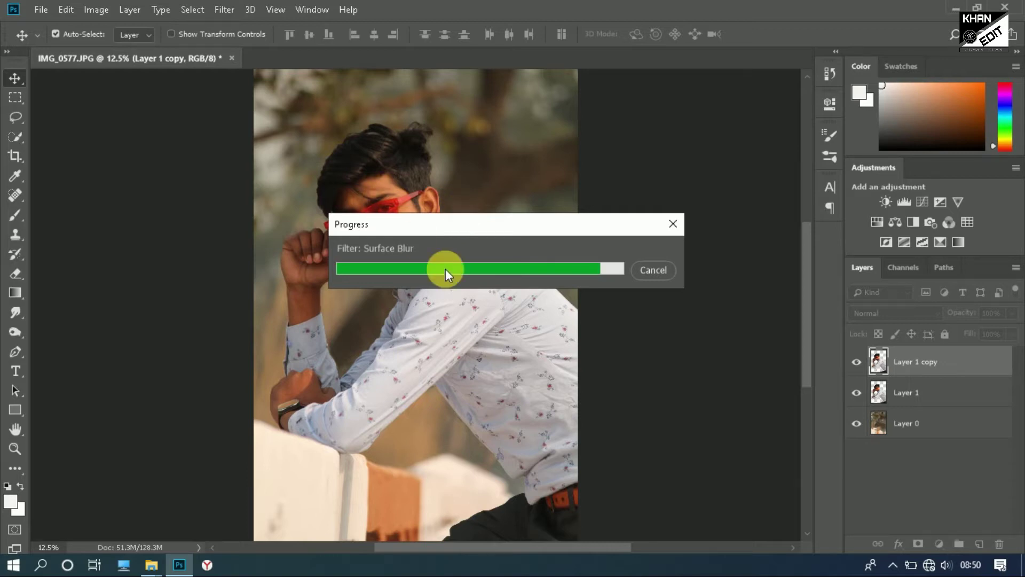
scroll(434, 201, "up", 1)
scroll(366, 210, "up", 2)
scroll(551, 417, "up", 1)
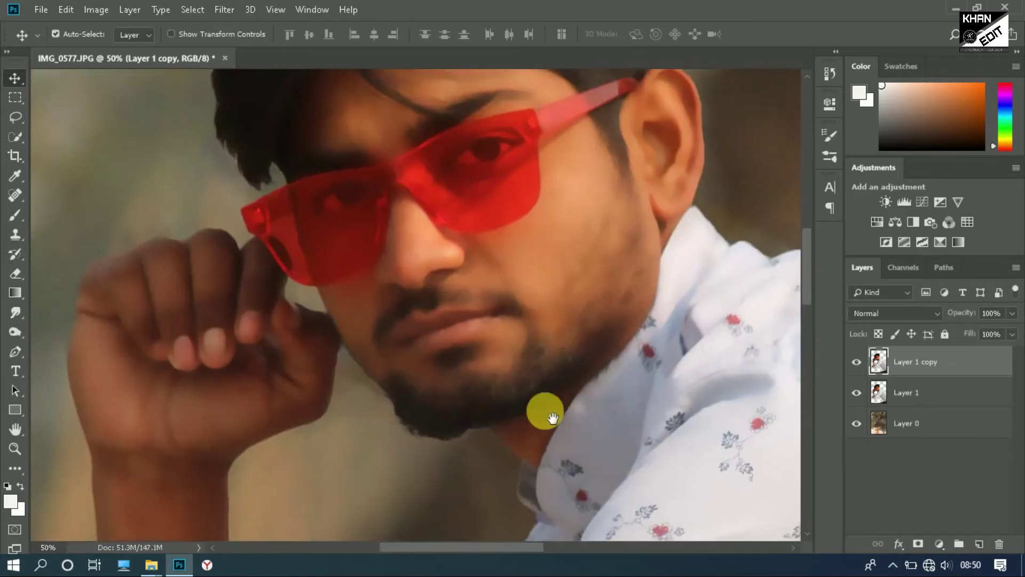
left_click_drag(551, 417, 508, 416)
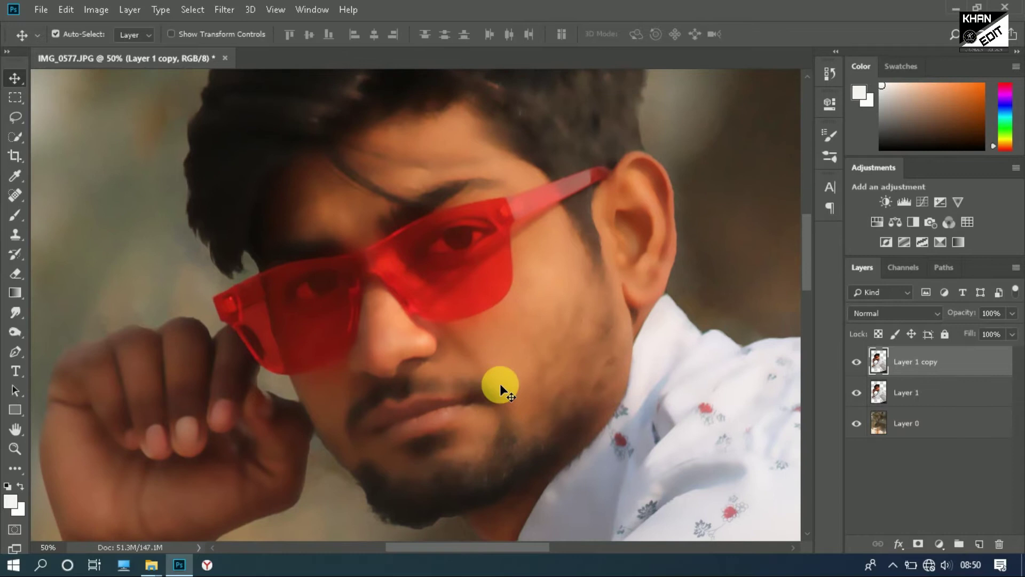
left_click(918, 544)
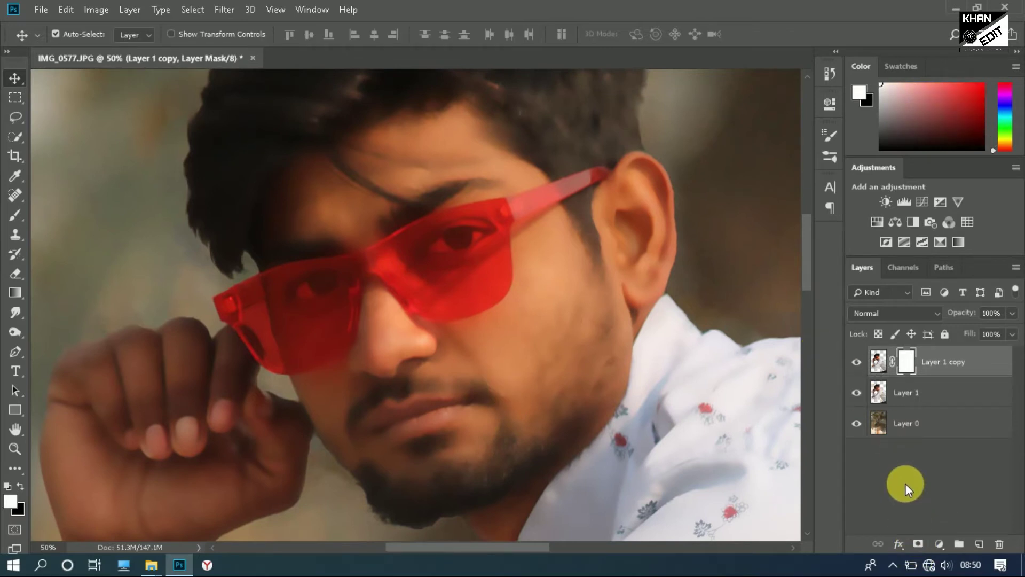
Step: Invert the mask to black and paint white at 100% opacity on the forehead near the eyebrow
key("ctrl+i")
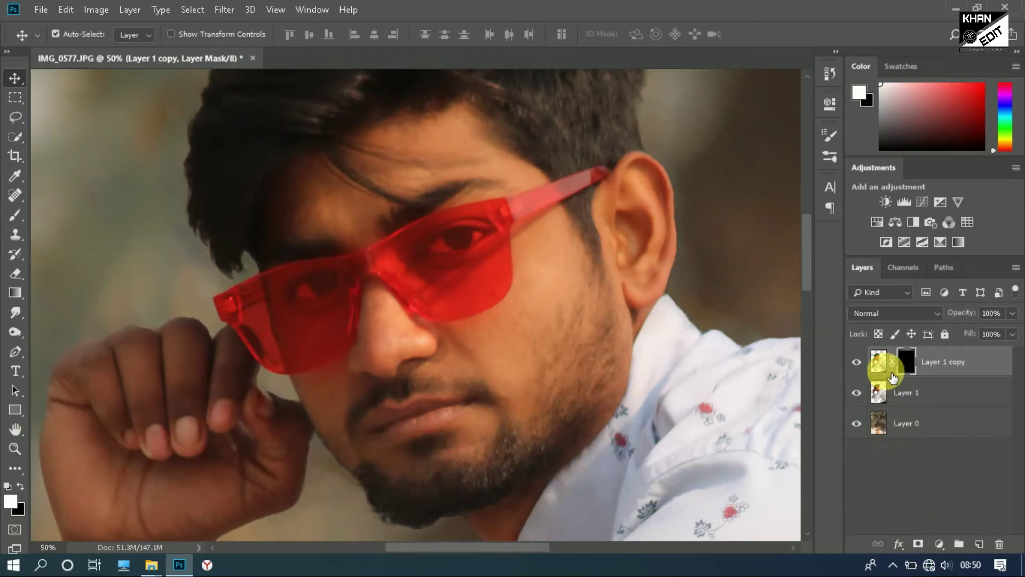
left_click(15, 217)
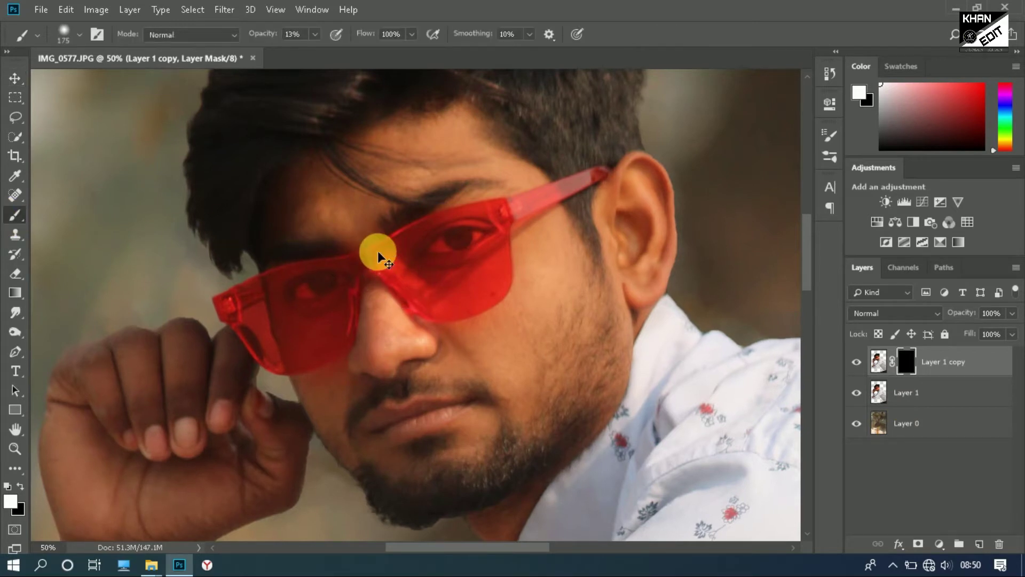
scroll(400, 248, "up", 1)
scroll(446, 247, "up", 1)
left_click_drag(464, 420, 474, 425)
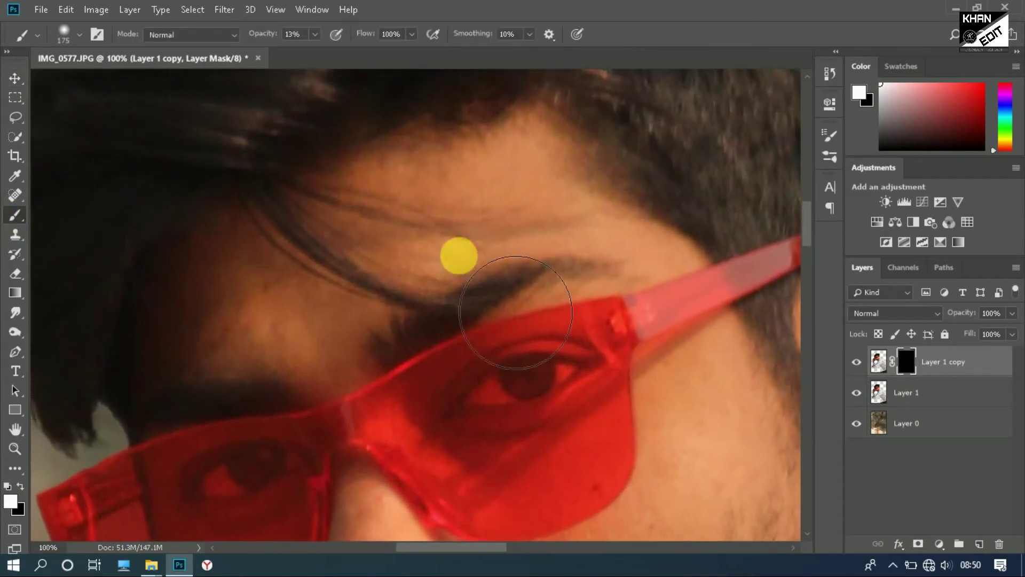
key("bracketleft")
left_click_drag(509, 250, 477, 265)
key("0")
Step: Paint smoothing back along the forehead and the cheek skin around the stubble
left_click_drag(398, 252, 414, 188)
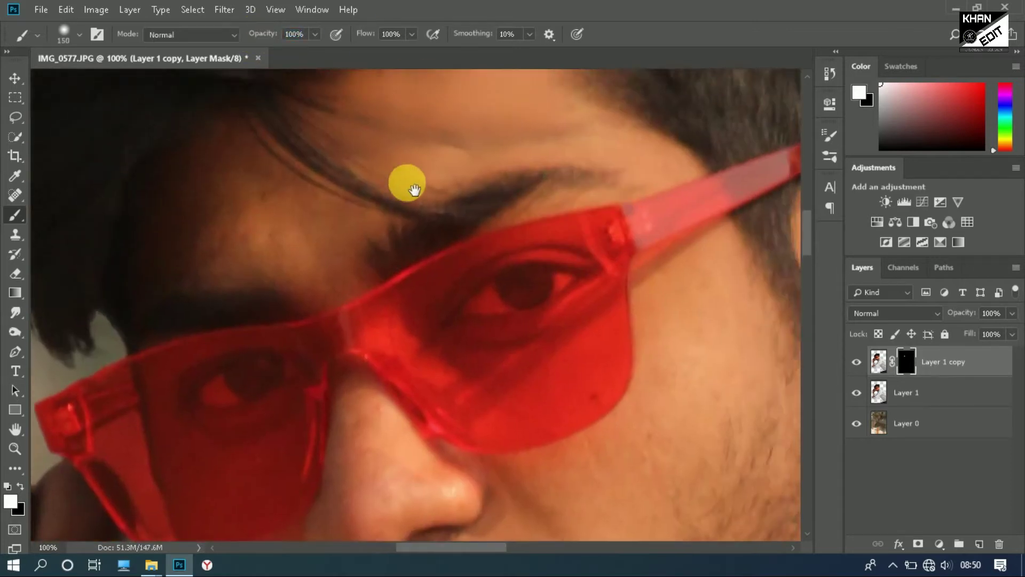
mouse_move(343, 245)
left_mouse_down()
mouse_move(447, 297)
mouse_move(480, 190)
mouse_move(298, 213)
mouse_move(447, 222)
mouse_move(485, 286)
mouse_move(530, 256)
mouse_move(493, 345)
left_mouse_up()
left_click_drag(470, 254, 466, 178)
mouse_move(454, 127)
left_mouse_down()
mouse_move(424, 332)
mouse_move(367, 325)
mouse_move(380, 389)
mouse_move(488, 152)
left_mouse_up()
mouse_move(422, 374)
left_mouse_down()
mouse_move(380, 176)
mouse_move(474, 231)
left_mouse_up()
mouse_move(375, 341)
left_mouse_down()
mouse_move(423, 309)
mouse_move(647, 319)
left_mouse_up()
left_click_drag(395, 371, 521, 270)
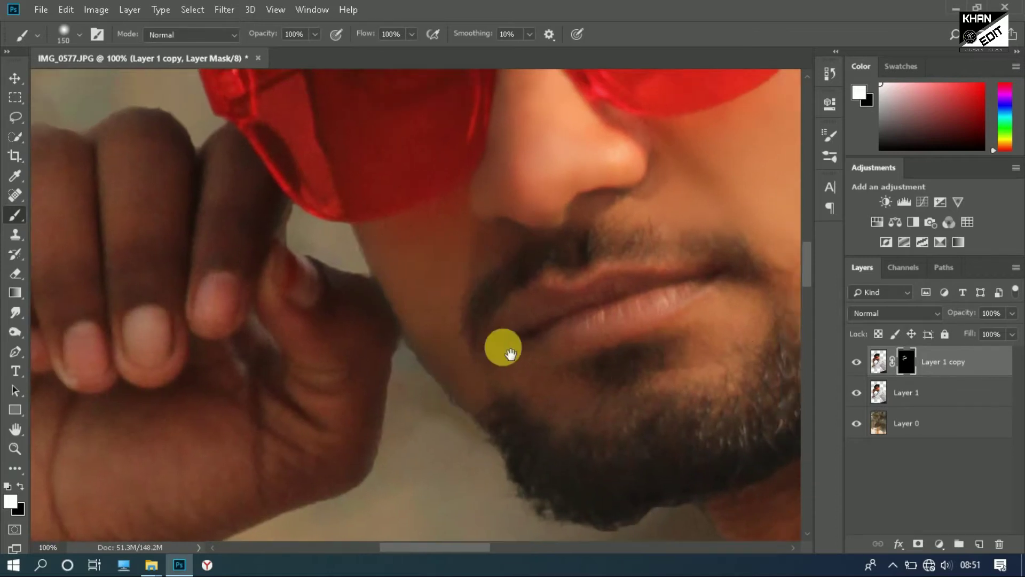
mouse_move(503, 347)
left_mouse_down()
mouse_move(541, 404)
mouse_move(521, 179)
left_mouse_up()
mouse_move(433, 338)
left_mouse_down()
mouse_move(332, 427)
mouse_move(338, 488)
mouse_move(464, 229)
left_mouse_up()
left_click_drag(453, 353, 596, 172)
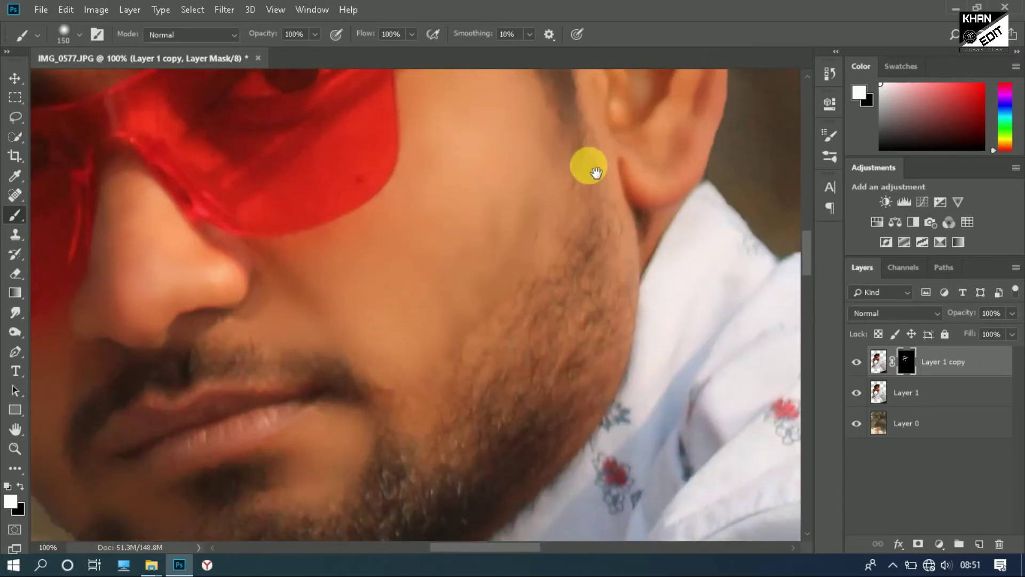
Step: Enlarge the brush and paint smoothing onto the raised hand, wrist and knuckles
scroll(334, 307, "down", 2)
left_click_drag(261, 299, 341, 281)
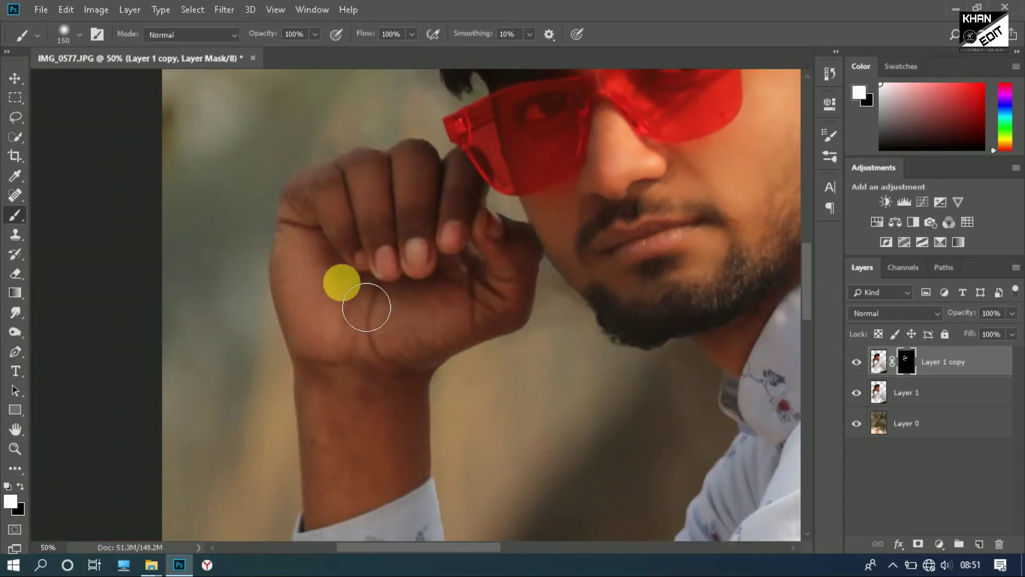
key("bracketright")
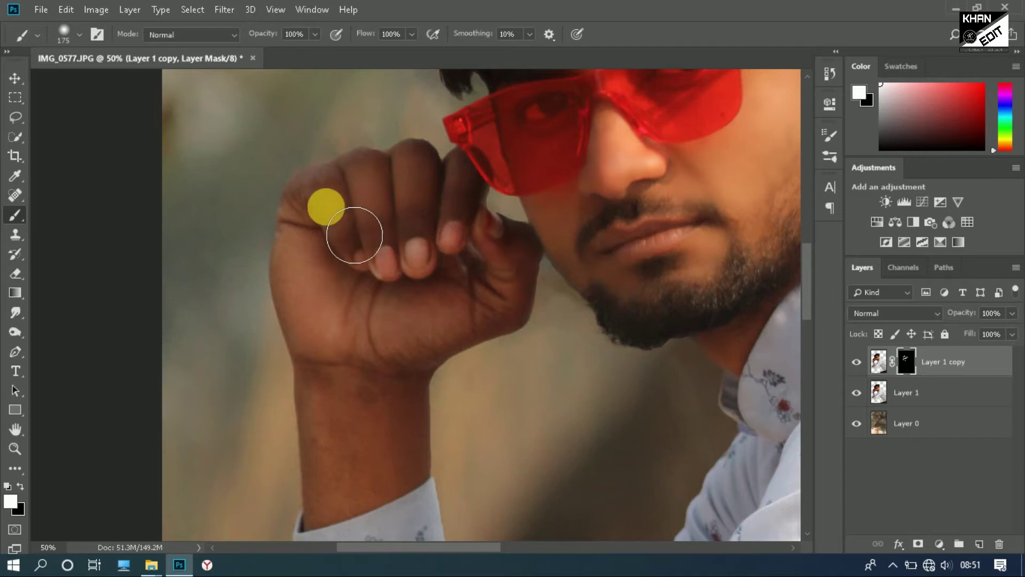
mouse_move(337, 335)
left_mouse_down()
mouse_move(518, 317)
mouse_move(389, 235)
mouse_move(313, 165)
mouse_move(531, 62)
mouse_move(422, 366)
mouse_move(389, 206)
mouse_move(423, 252)
mouse_move(502, 276)
mouse_move(378, 402)
left_mouse_up()
mouse_move(440, 427)
left_mouse_down()
mouse_move(456, 329)
mouse_move(333, 346)
left_mouse_up()
scroll(295, 301, "up", 5)
scroll(323, 352, "down", 1)
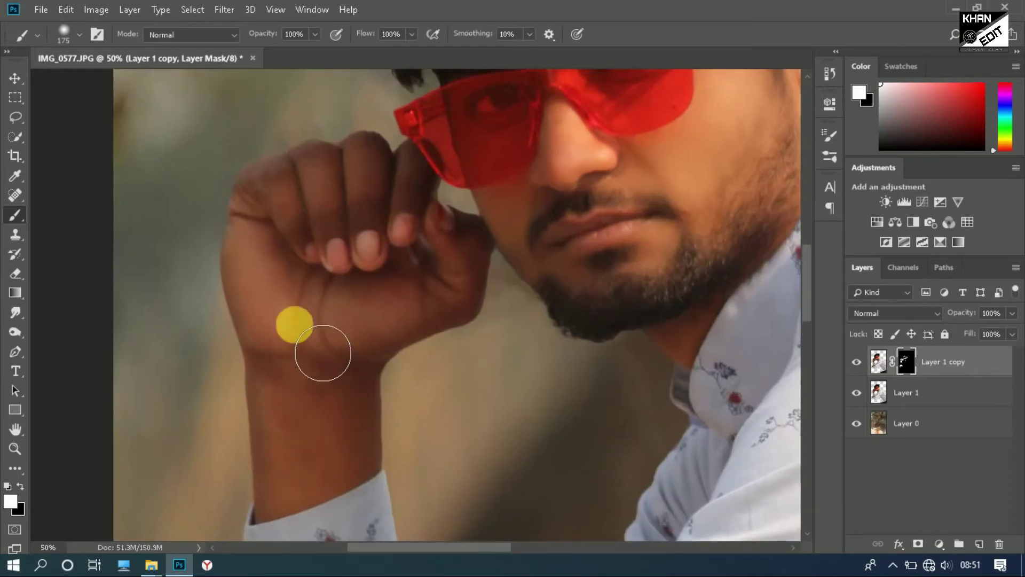
scroll(284, 287, "down", 2)
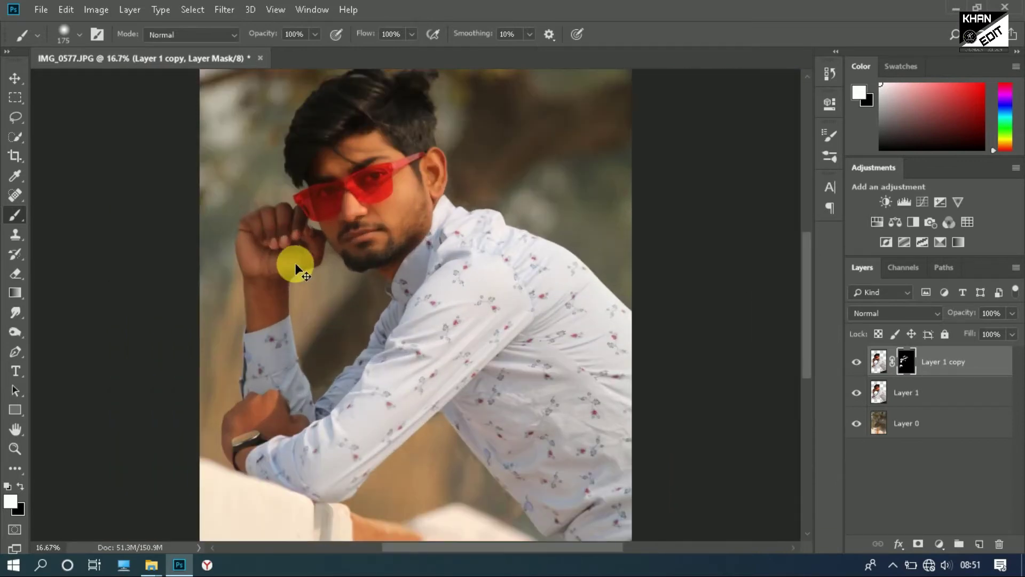
scroll(363, 200, "up", 1)
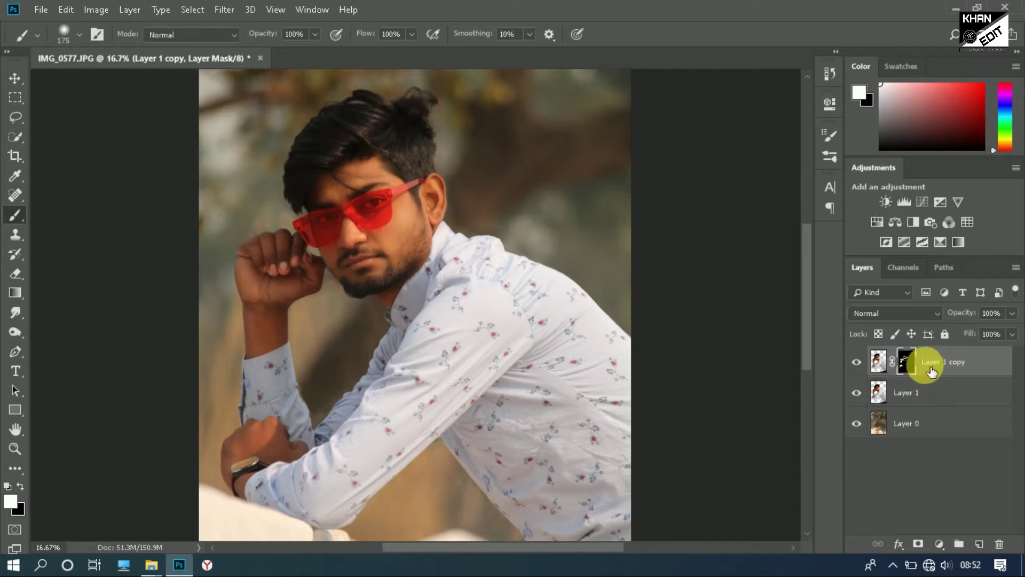
Step: Apply the mask and merge the smoothed copy down into Layer 1
right_click(906, 365)
left_click(907, 412)
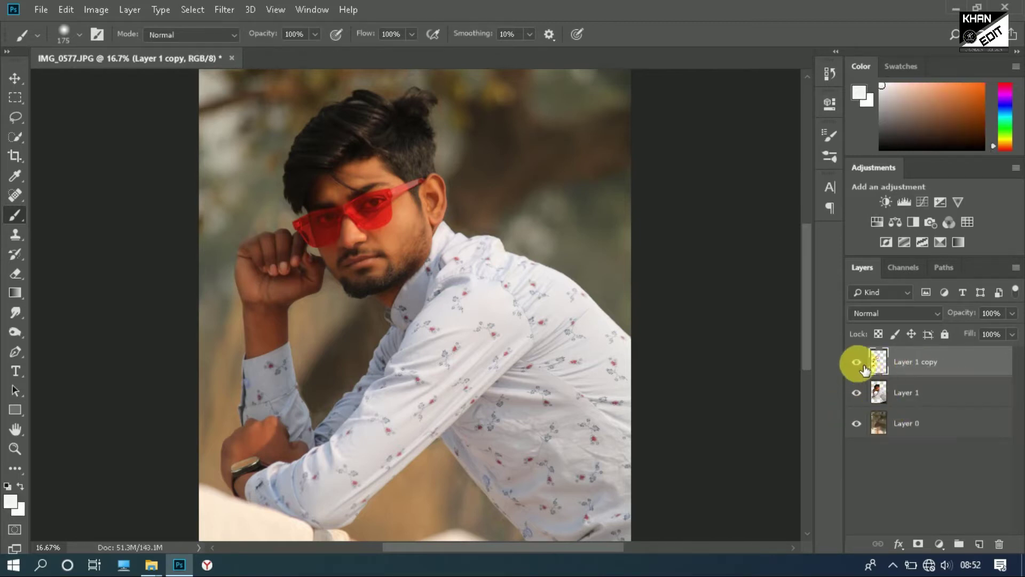
scroll(421, 246, "up", 1)
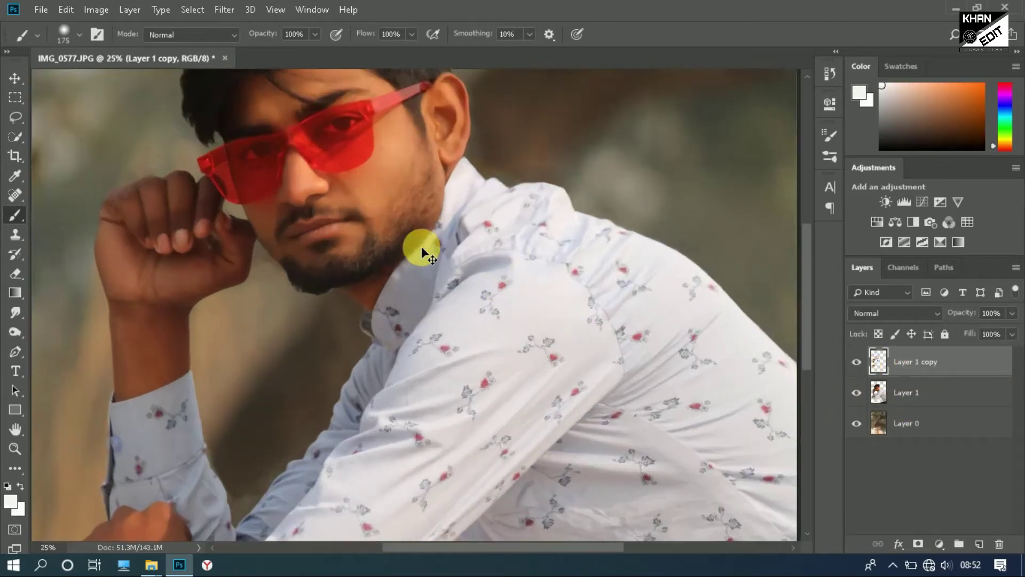
scroll(335, 221, "up", 2)
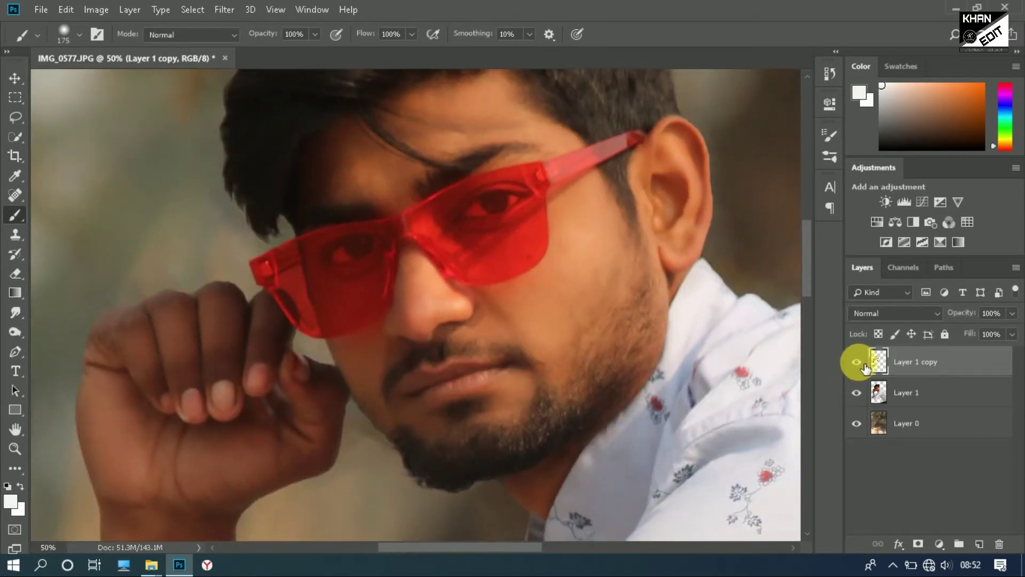
right_click(911, 368)
left_click(790, 417)
key("ctrl+0")
Step: Duplicate Layer 1, apply High Pass at radius 2.8, and set the copy to Overlay
key("v")
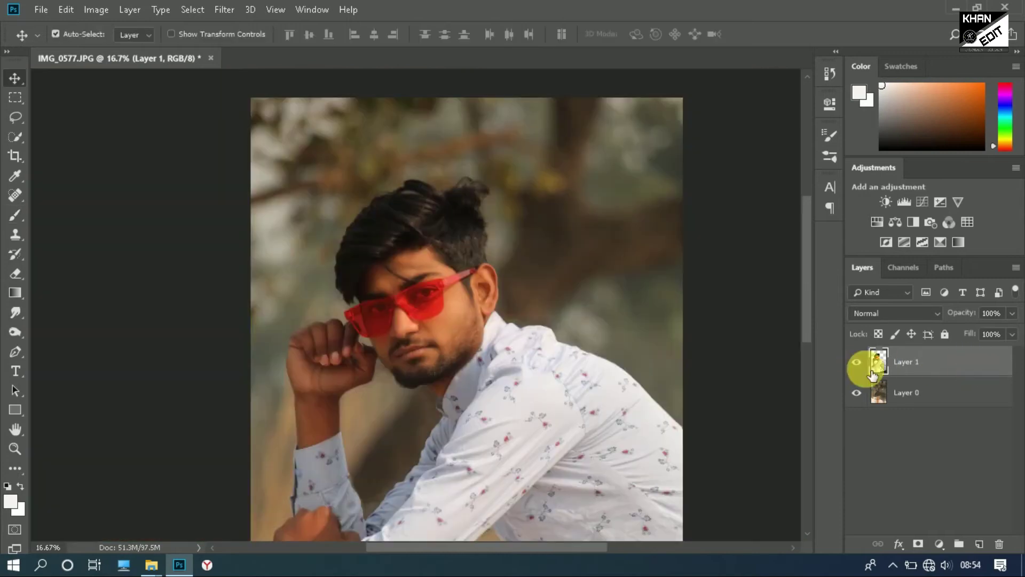
left_click_drag(989, 369, 979, 543)
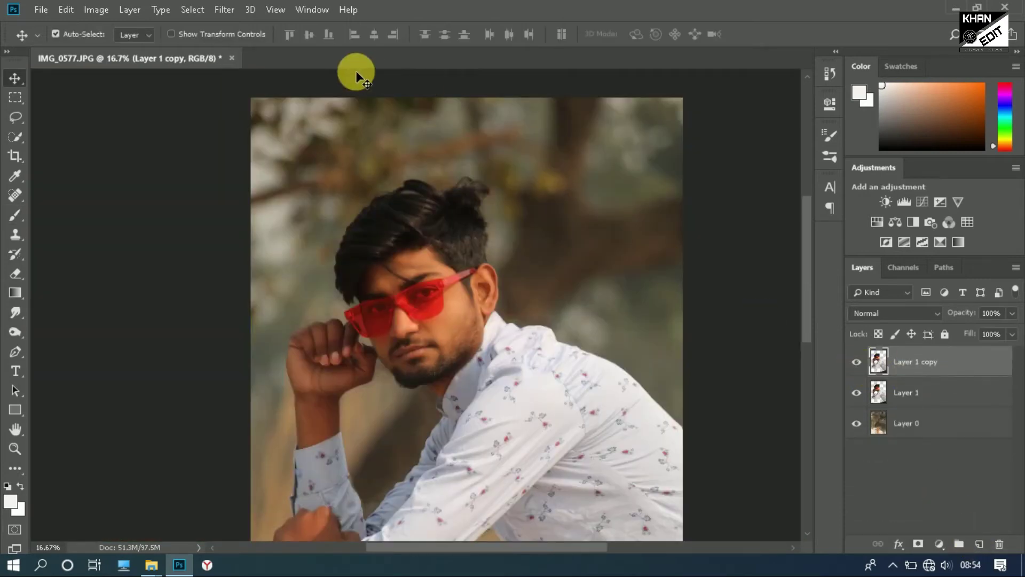
left_click(226, 10)
mouse_move(235, 307)
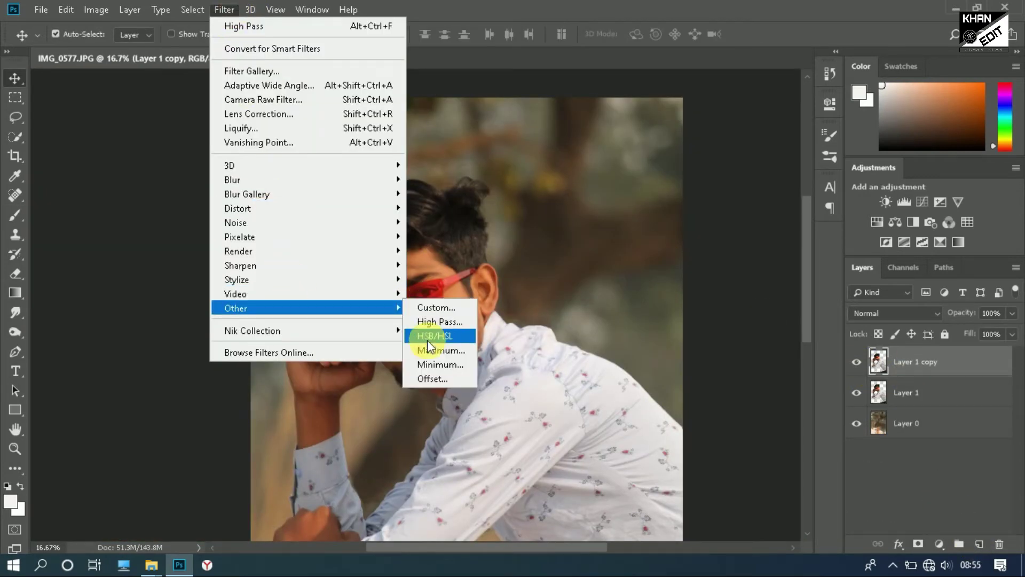
left_click(446, 321)
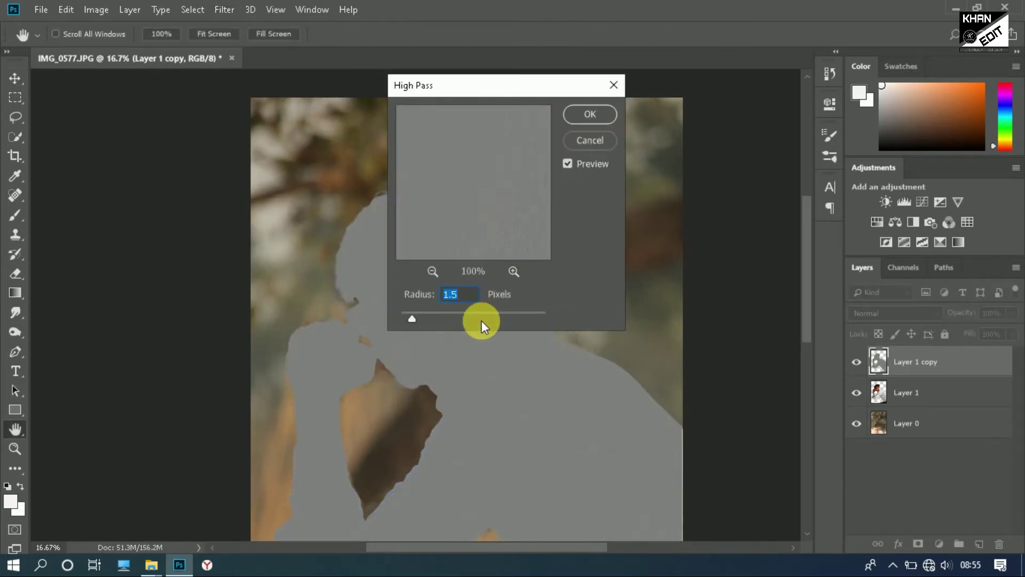
left_click_drag(412, 319, 420, 318)
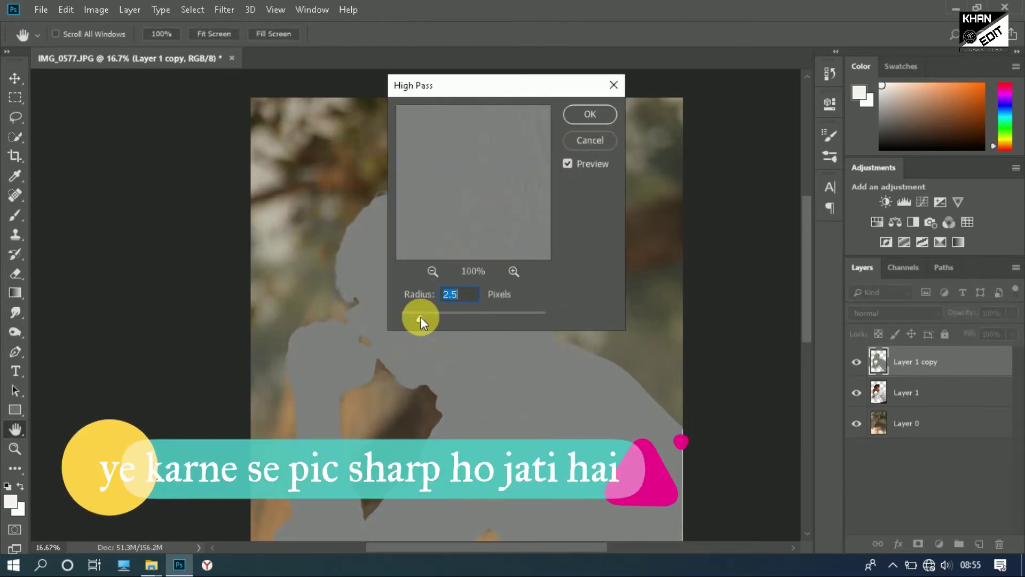
left_click(587, 113)
left_click(920, 316)
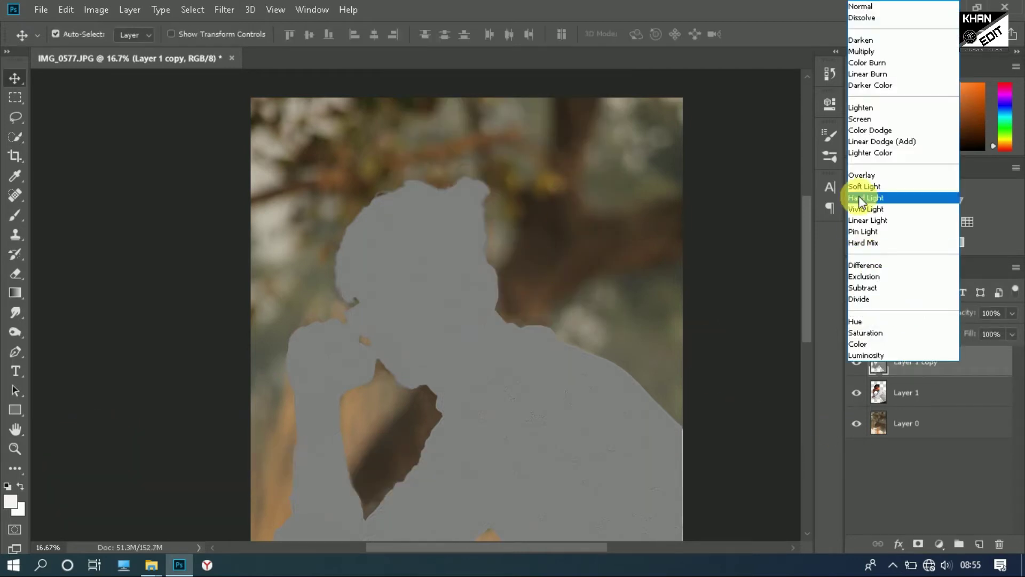
left_click(908, 176)
Step: Inspect the sharpening on the glasses and cheek, then merge the Overlay copy into Layer 1
scroll(483, 332, "up", 5)
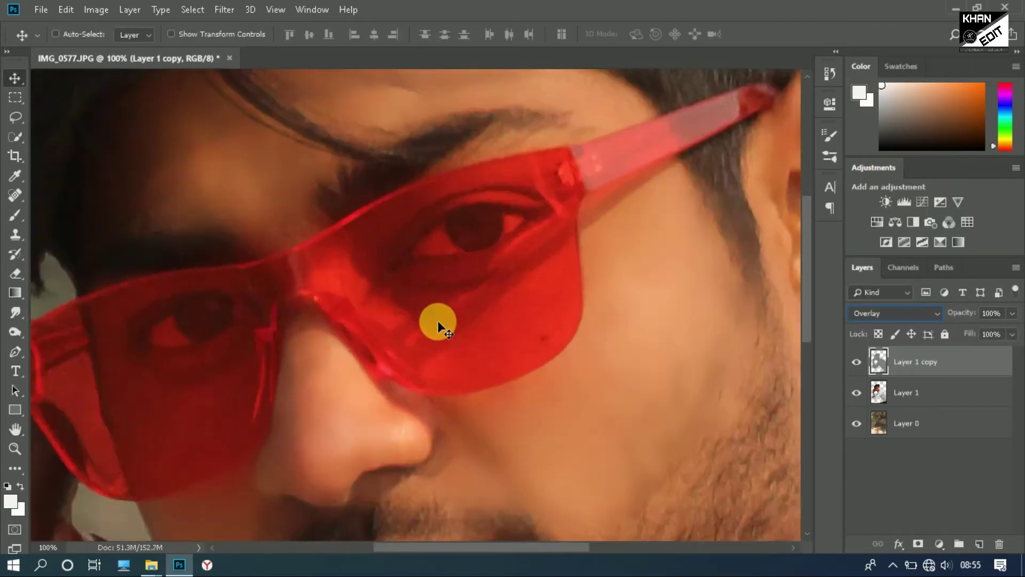
scroll(434, 324, "up", 3)
mouse_move(599, 388)
left_mouse_down()
mouse_move(375, 244)
mouse_move(423, 273)
left_mouse_up()
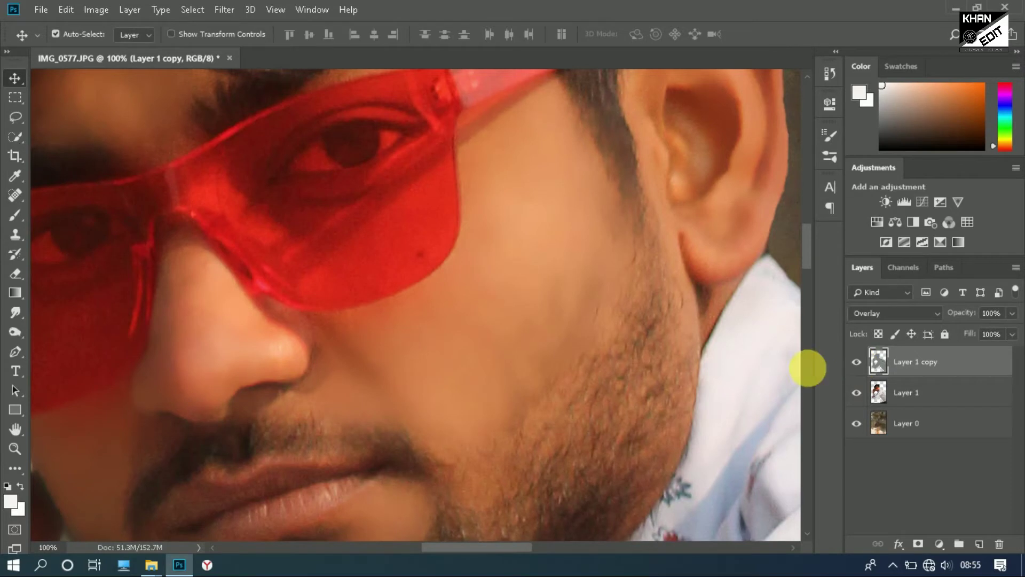
scroll(606, 389, "down", 1)
scroll(595, 491, "down", 1)
scroll(613, 487, "down", 1)
scroll(613, 487, "down", 1)
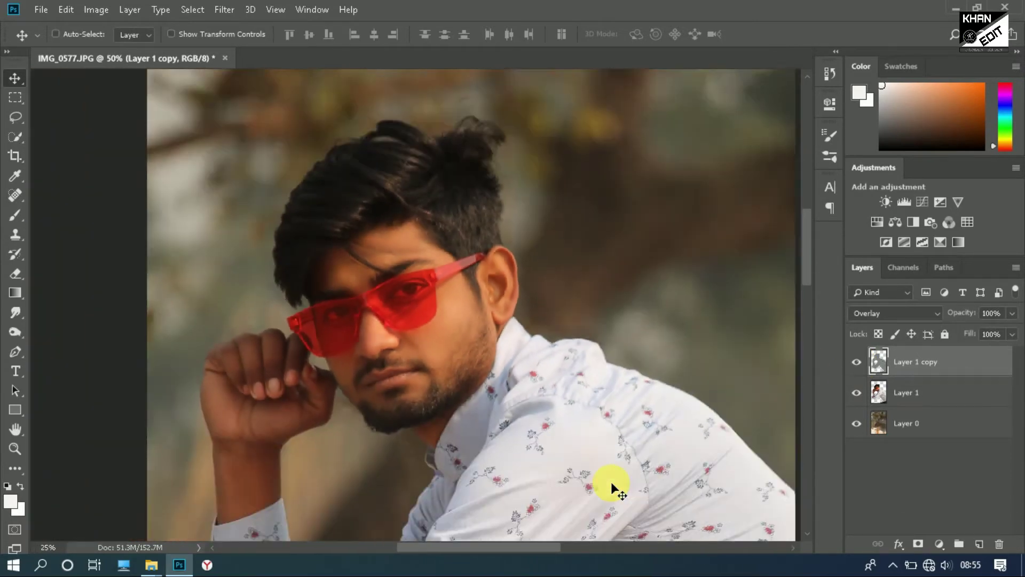
scroll(611, 482, "down", 1)
scroll(611, 482, "down", 1)
scroll(614, 480, "up", 1)
right_click(914, 368)
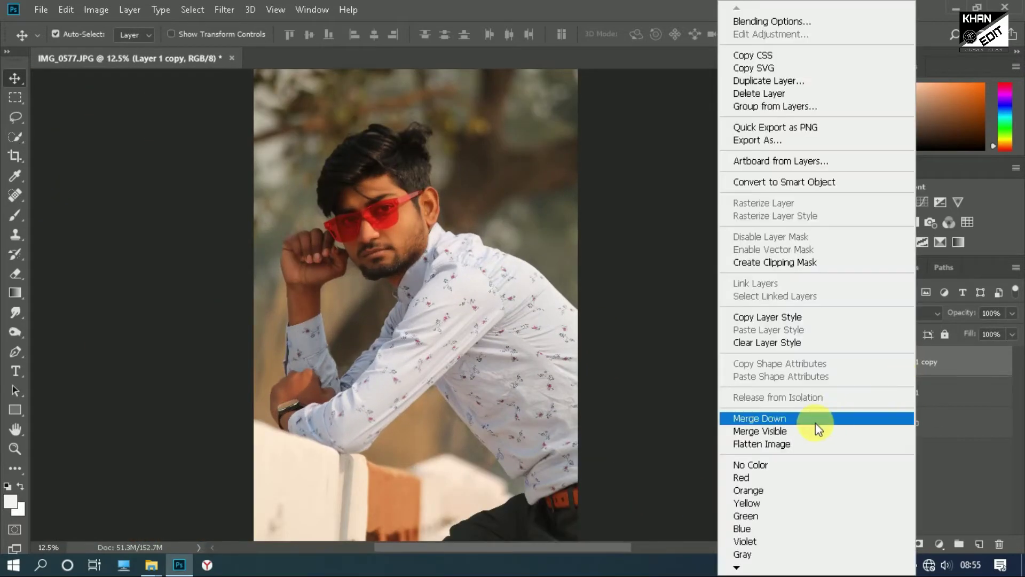
left_click(815, 419)
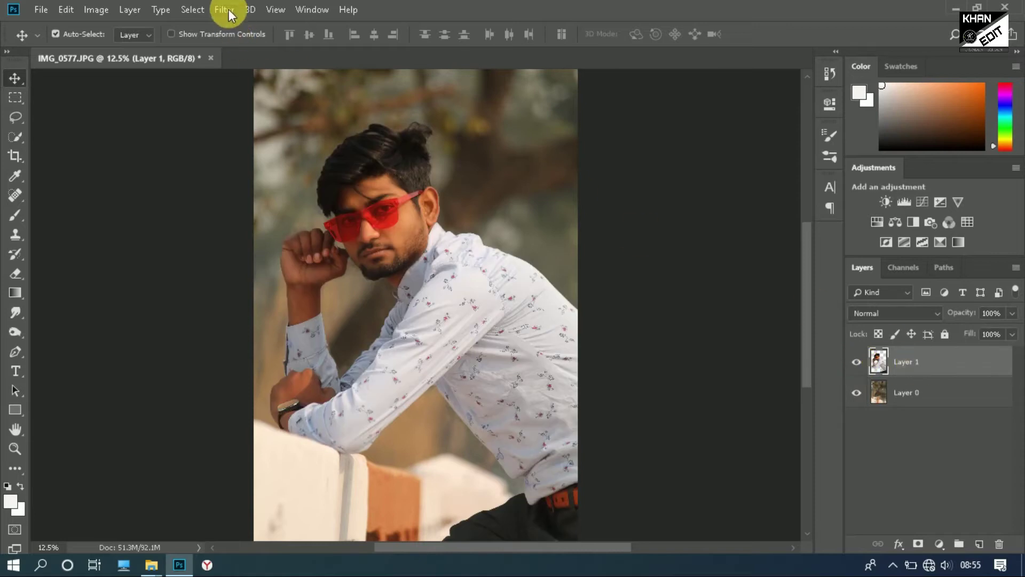
Step: In Camera Raw, set Contrast +13, Shadows +12, Whites +35, Blacks +10 and Sharpening 38, then apply
left_click(228, 9)
left_click(275, 100)
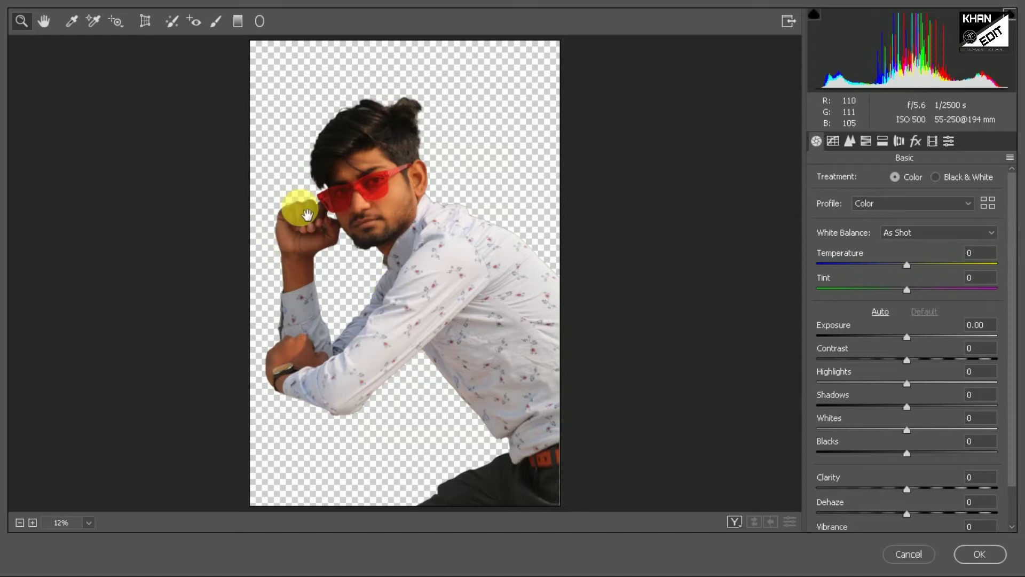
left_click(307, 214)
left_click_drag(908, 361, 927, 356)
mouse_move(906, 429)
left_mouse_down()
mouse_move(938, 429)
mouse_move(917, 406)
left_mouse_up()
left_click_drag(906, 453, 916, 452)
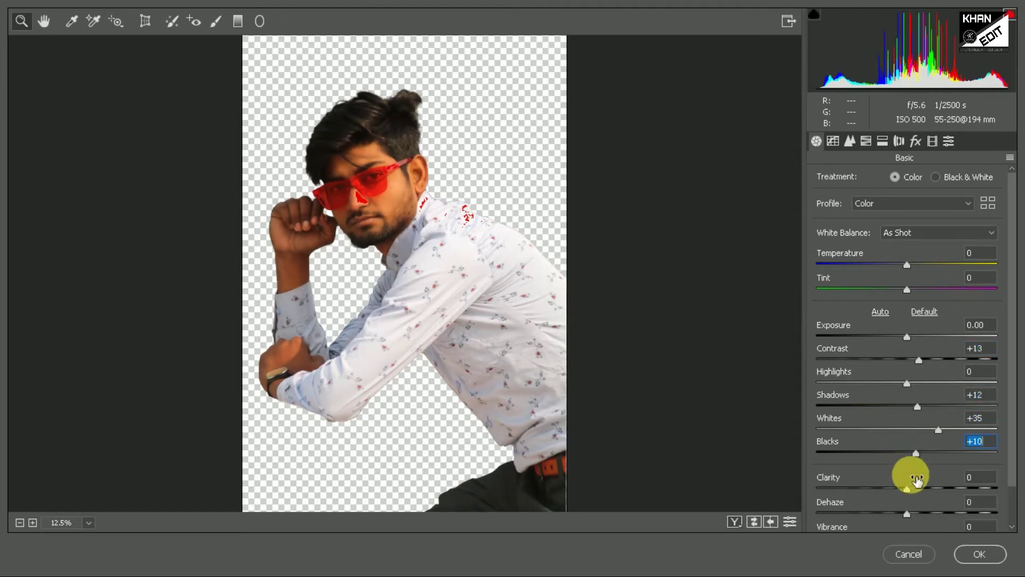
left_click_drag(906, 488, 884, 489)
left_click(850, 140)
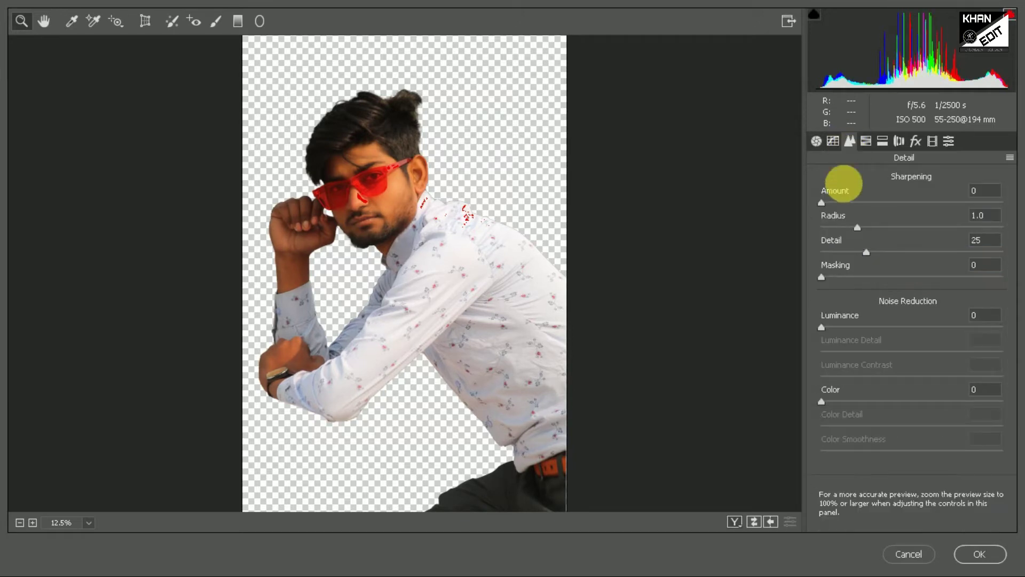
left_click(866, 203)
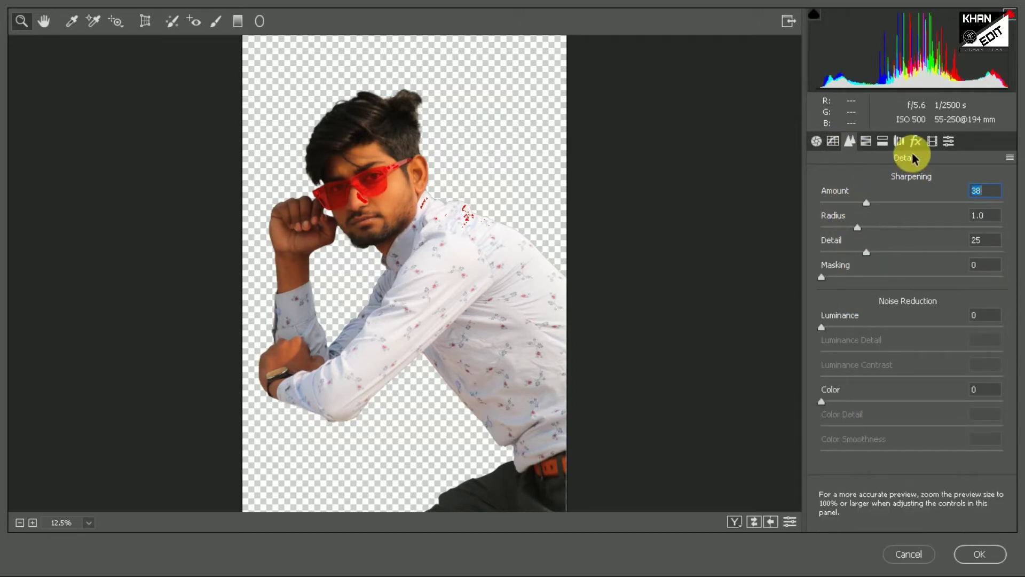
left_click(899, 141)
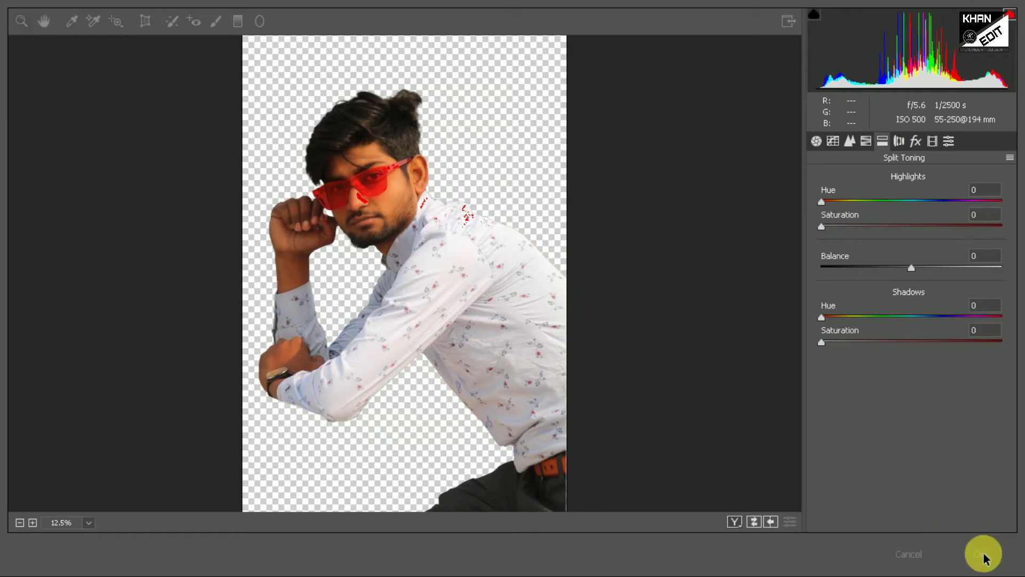
left_click(980, 554)
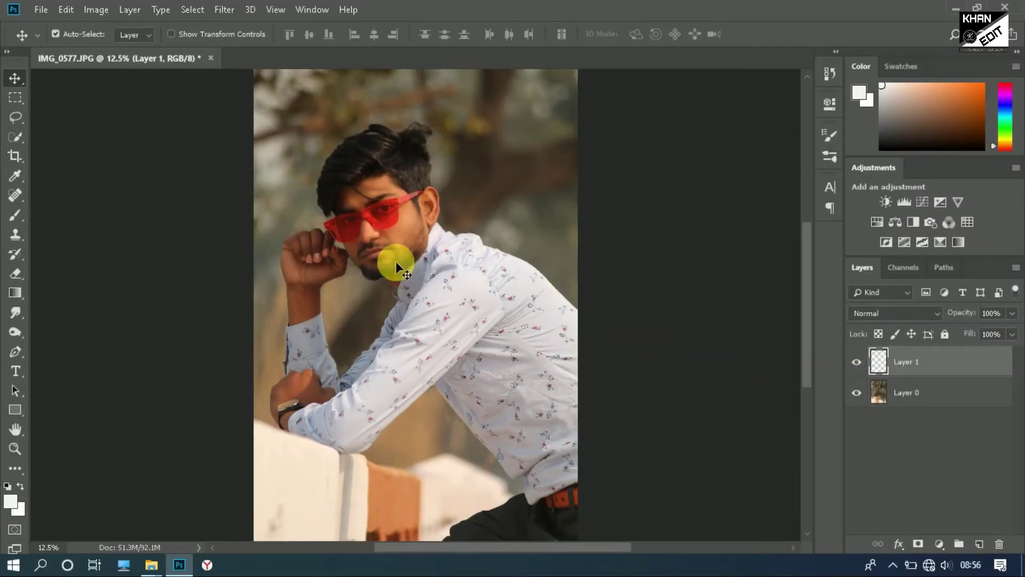
Step: Run Camera Raw again on Layer 1, setting HSL Oranges saturation to -20 and luminance to +39
left_click(229, 12)
left_click(249, 104)
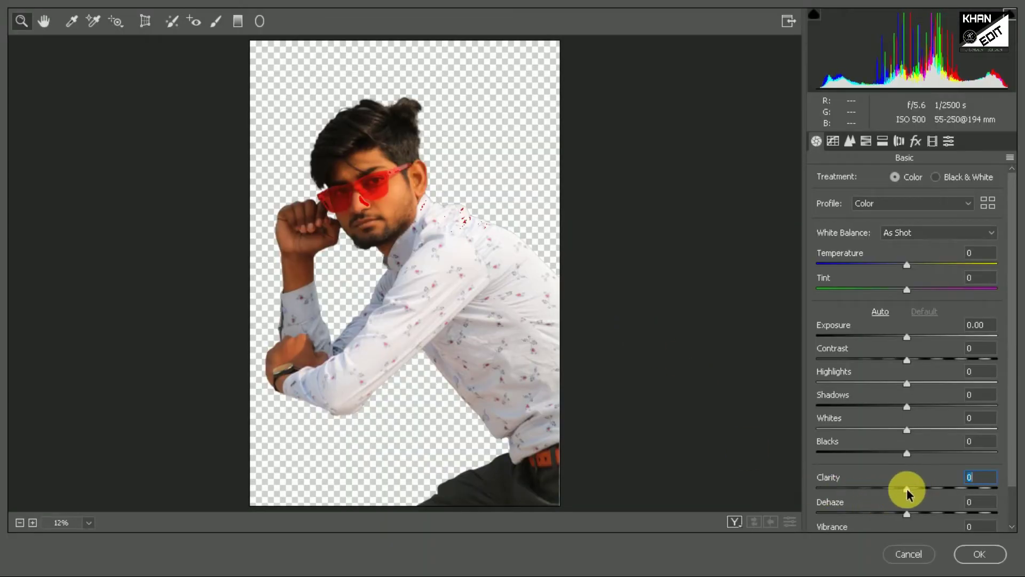
left_click_drag(917, 484, 923, 495)
left_click(882, 141)
left_click(932, 141)
left_click(899, 141)
left_click(866, 140)
left_click(900, 188)
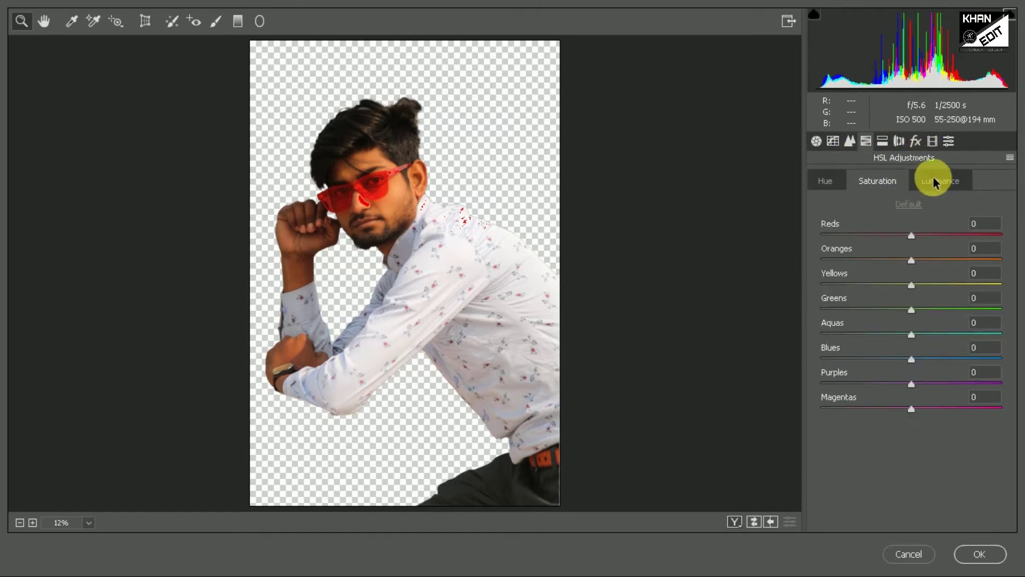
left_click_drag(346, 164, 459, 320)
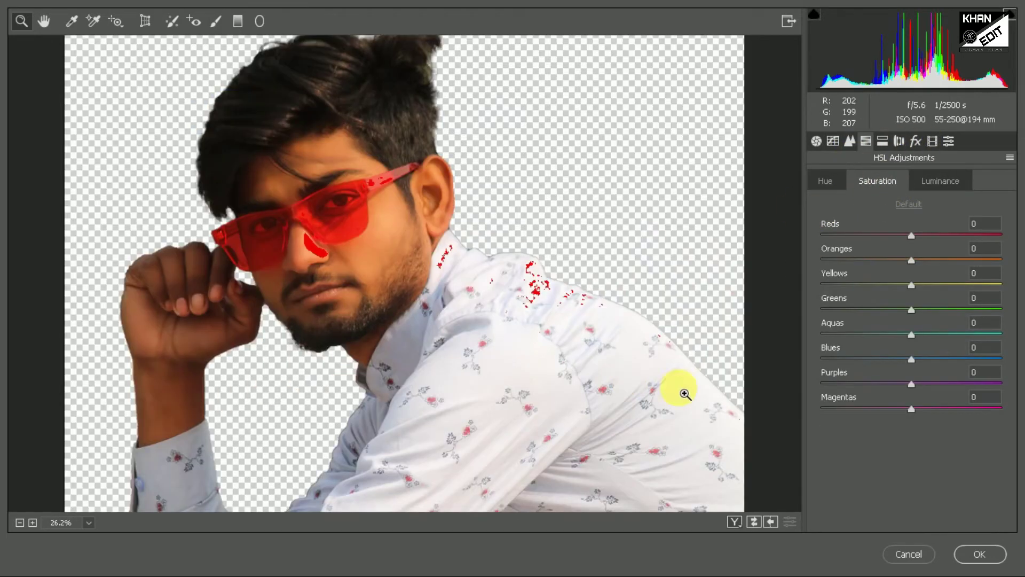
mouse_move(906, 265)
left_mouse_down()
mouse_move(888, 268)
mouse_move(953, 265)
left_mouse_up()
left_click(939, 181)
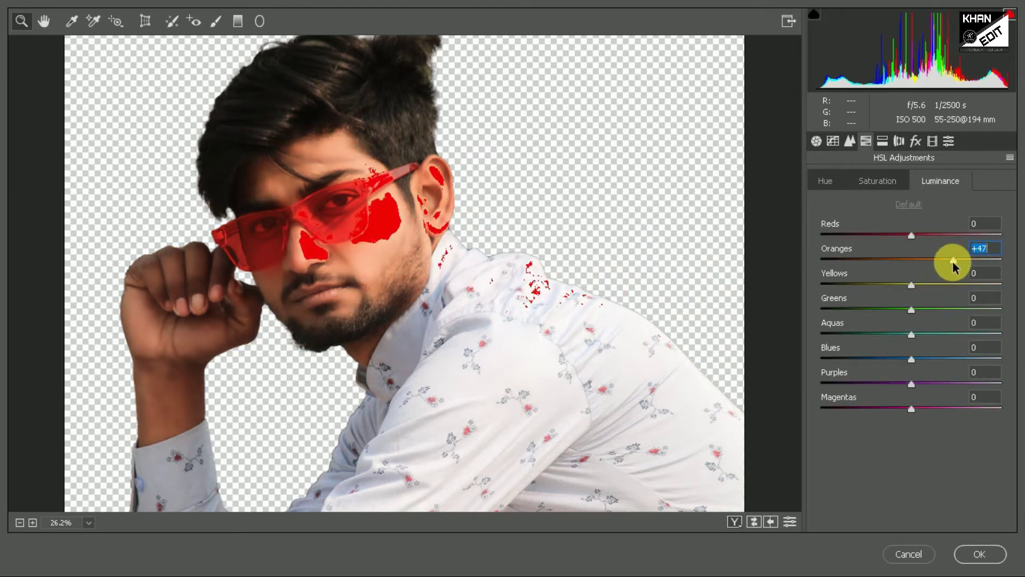
left_click(977, 553)
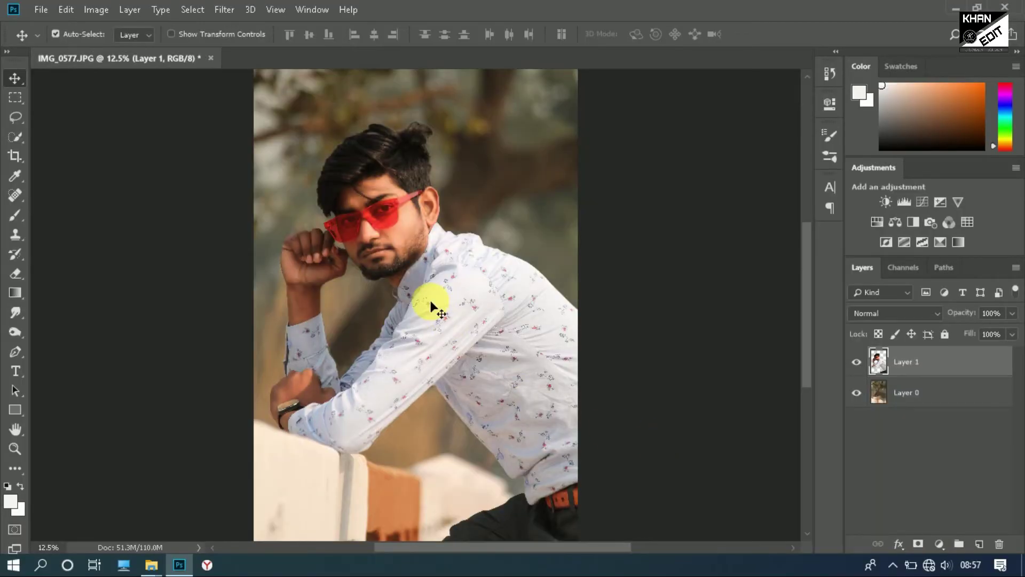
Step: Zoom to 100% on the cheek and beard and duplicate Layer 1 into a new copy
scroll(419, 340, "down", 1)
scroll(414, 338, "up", 2)
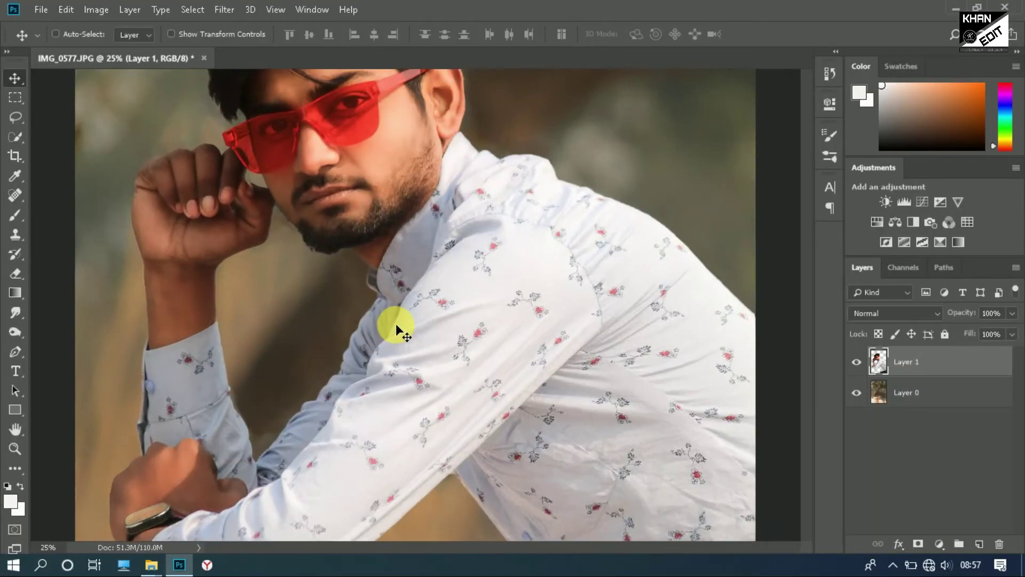
scroll(395, 324, "up", 1)
left_click_drag(286, 231, 553, 323)
key("ctrl+minus")
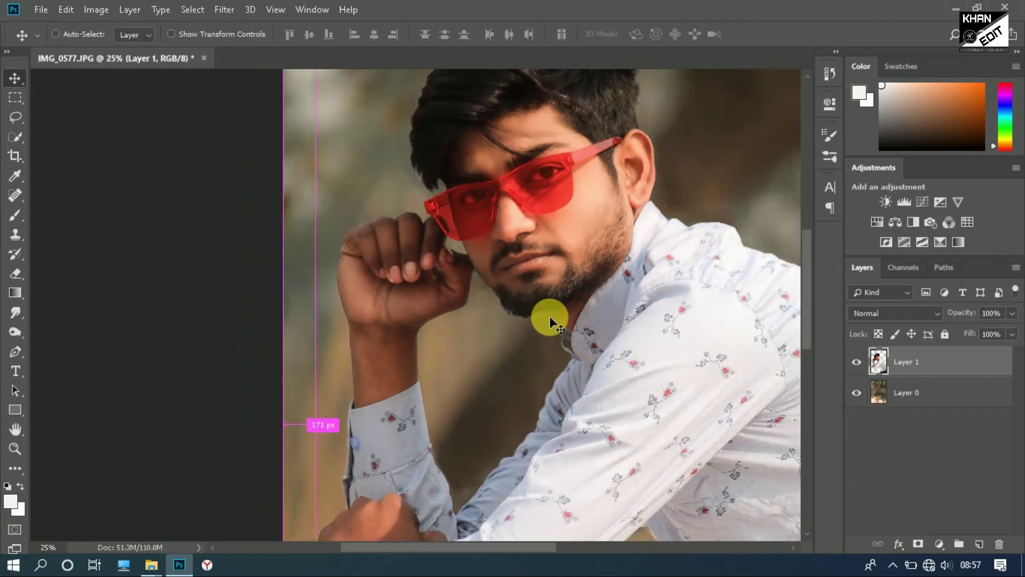
scroll(562, 318, "up", 1)
scroll(613, 274, "up", 1)
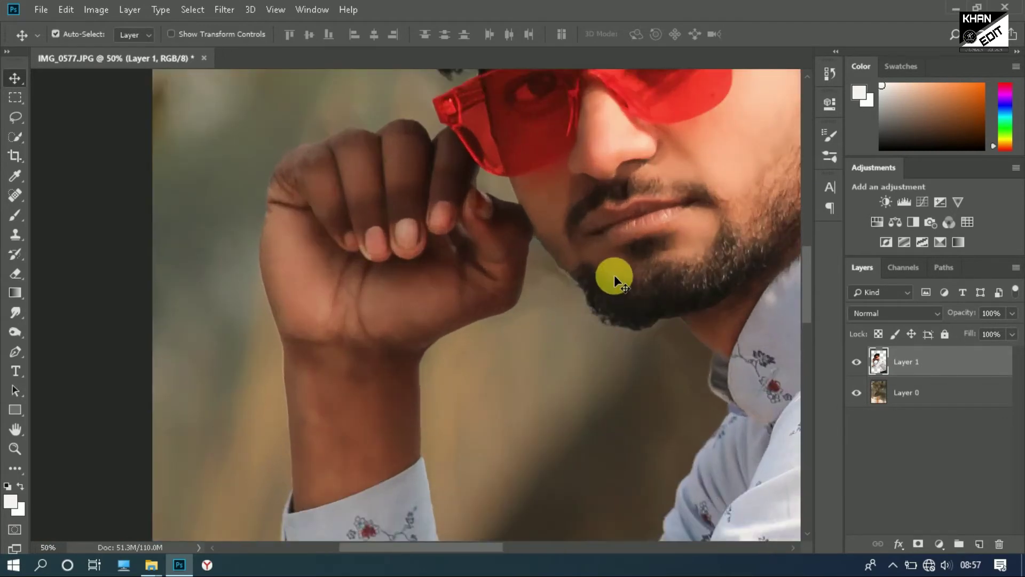
key("ctrl+plus")
key("ctrl+plus")
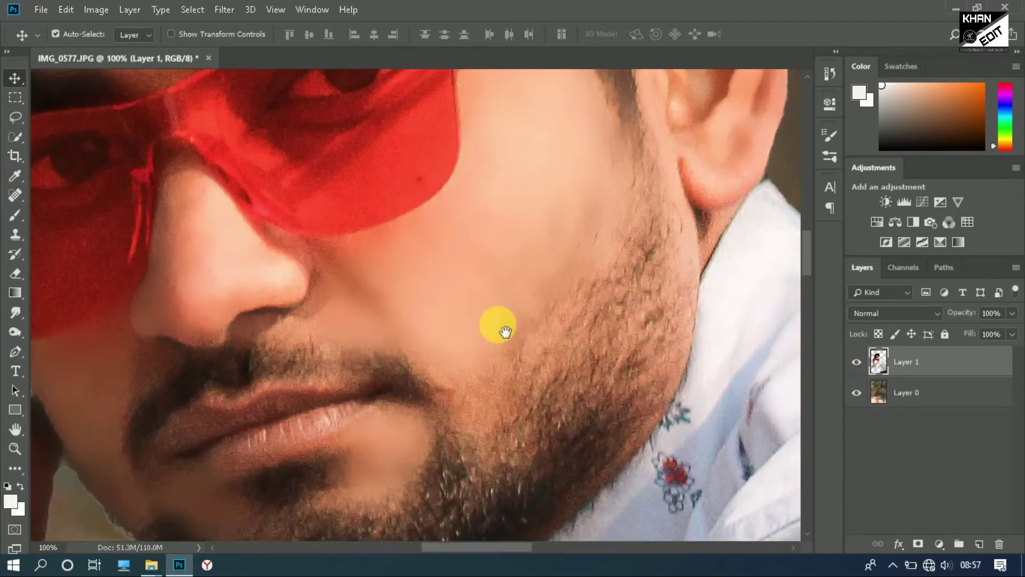
left_click_drag(907, 361, 979, 544)
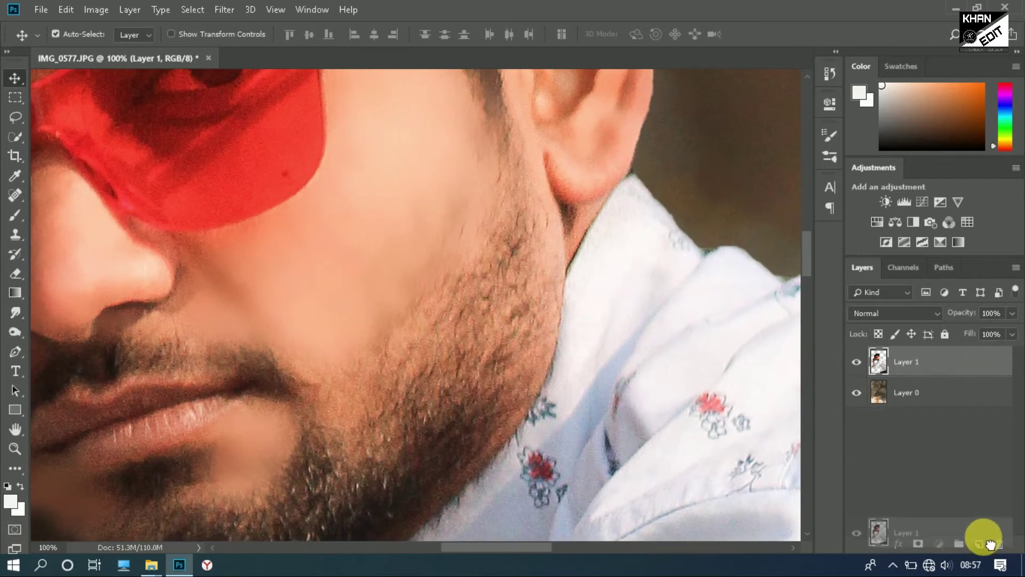
Step: Clone clean cheek skin along the jaw with a size-100 Clone Stamp
right_click(14, 256)
left_click(15, 234)
key("bracketleft")
key("bracketleft")
key("bracketleft")
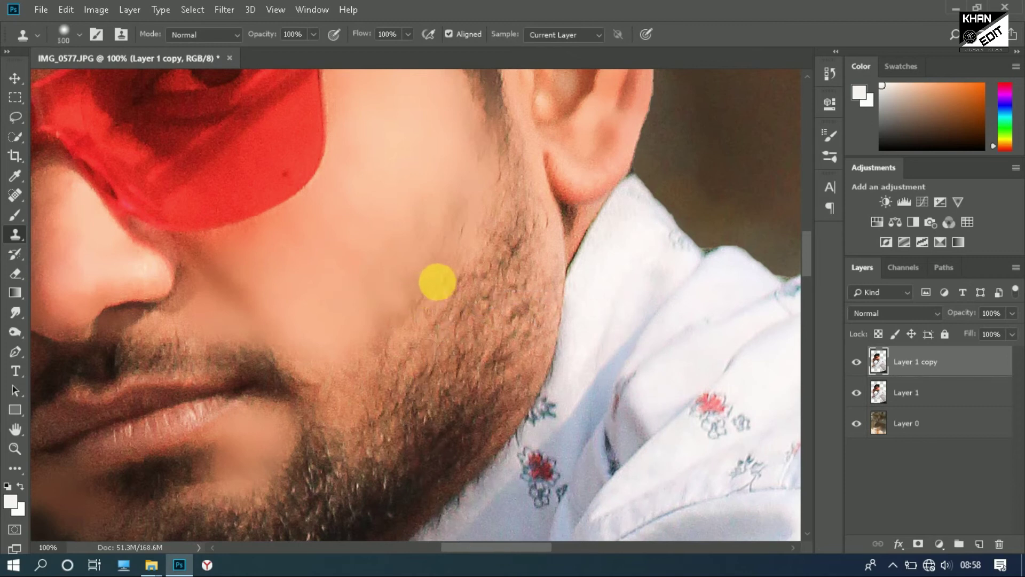
left_click_drag(438, 308, 397, 355)
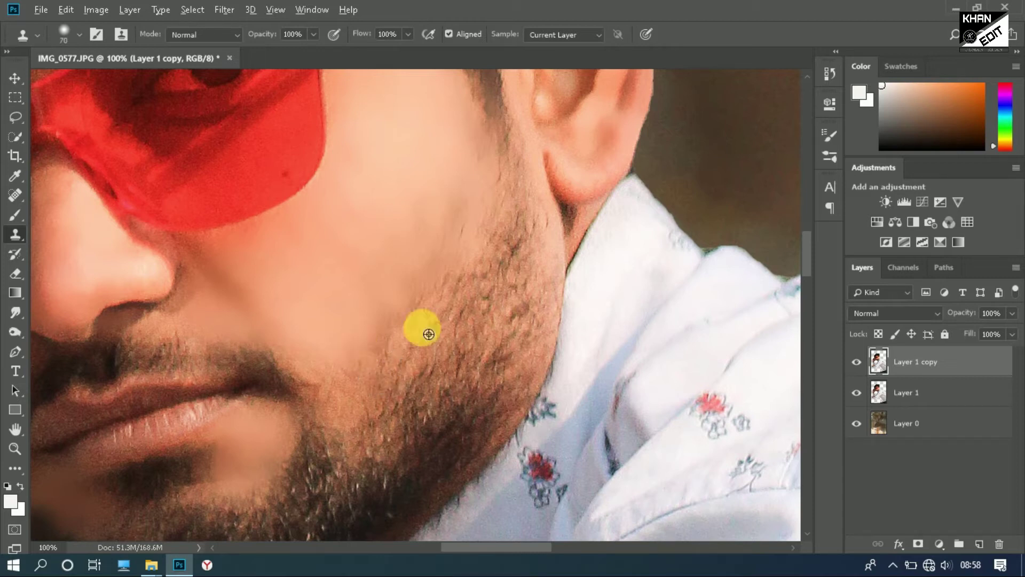
mouse_move(381, 370)
left_mouse_down()
mouse_move(521, 237)
mouse_move(408, 380)
left_mouse_up()
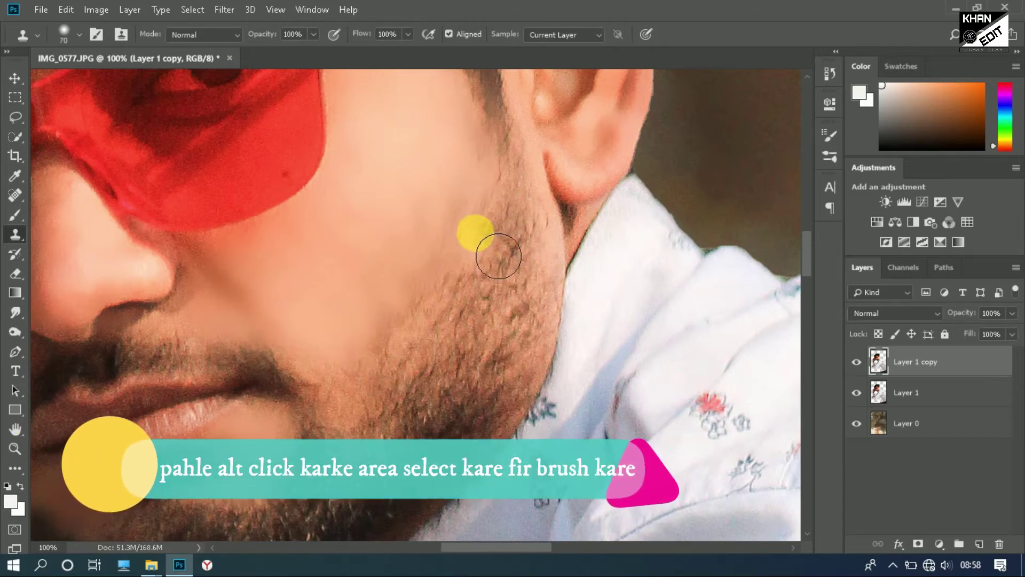
left_click(374, 352, "alt")
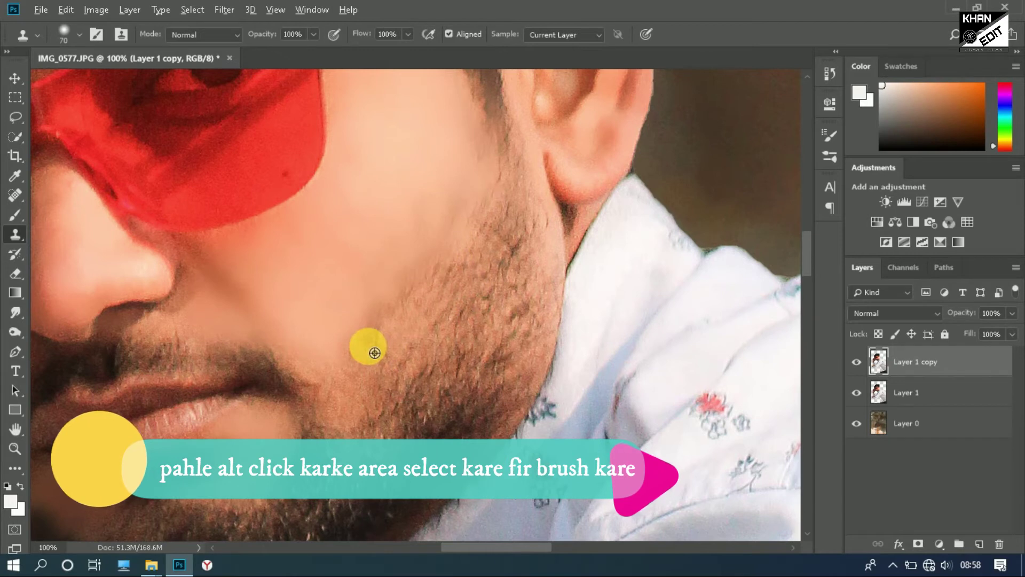
left_click(513, 211, "alt")
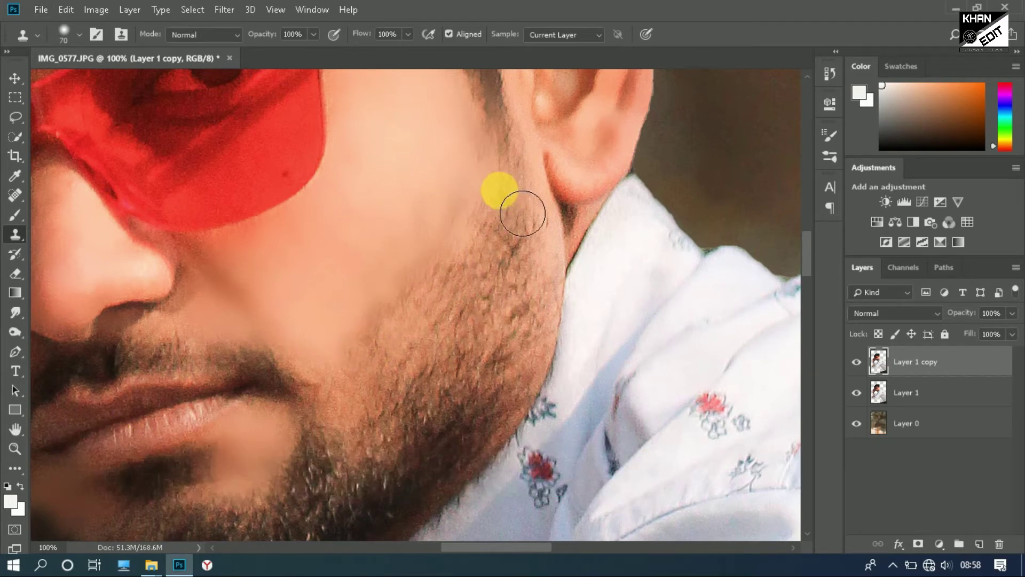
left_click_drag(519, 212, 373, 359)
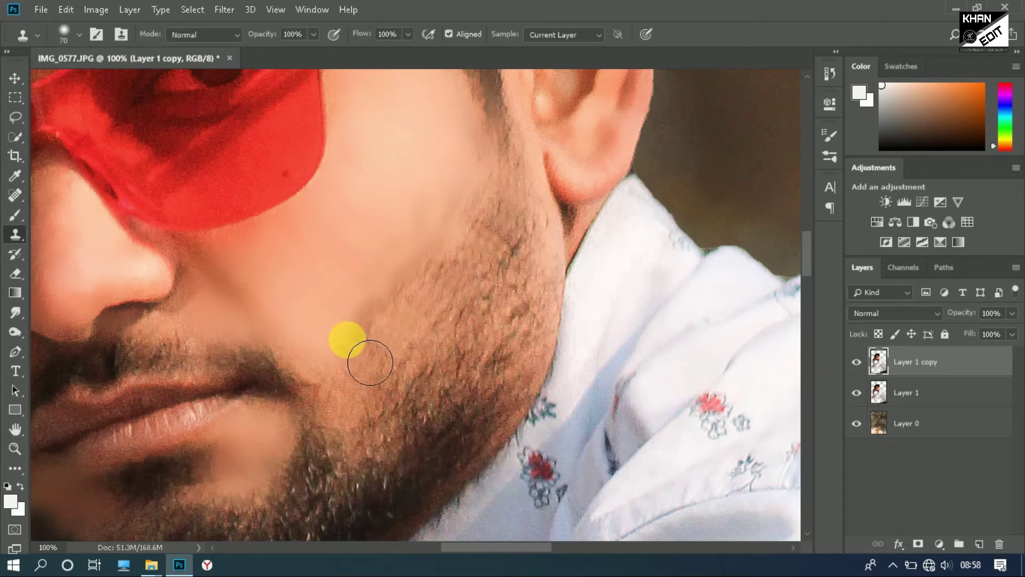
Step: Erase part of the cloned copy near the jaw with the Eraser
scroll(534, 446, "down", 4)
scroll(528, 443, "up", 1)
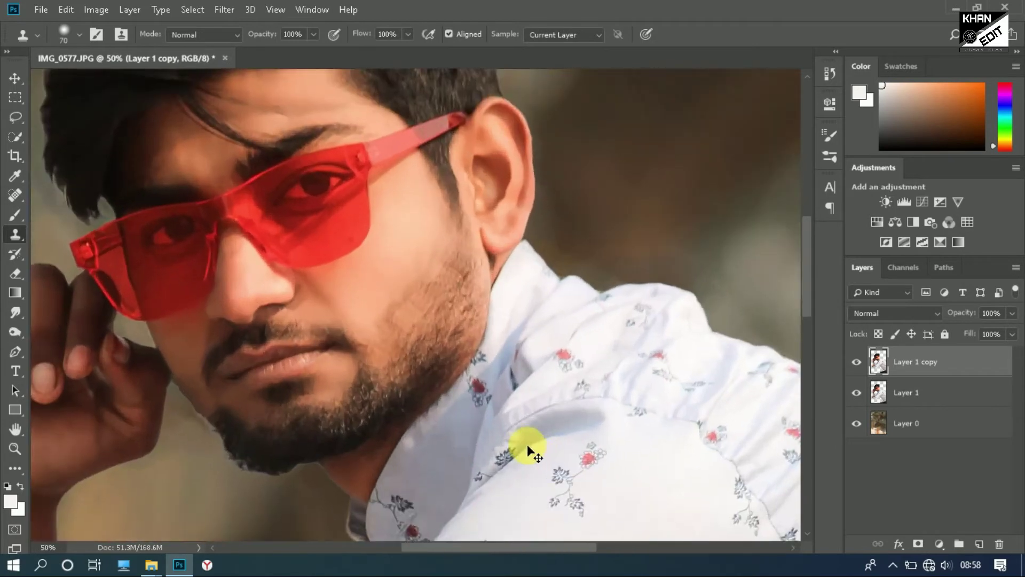
scroll(528, 440, "up", 4)
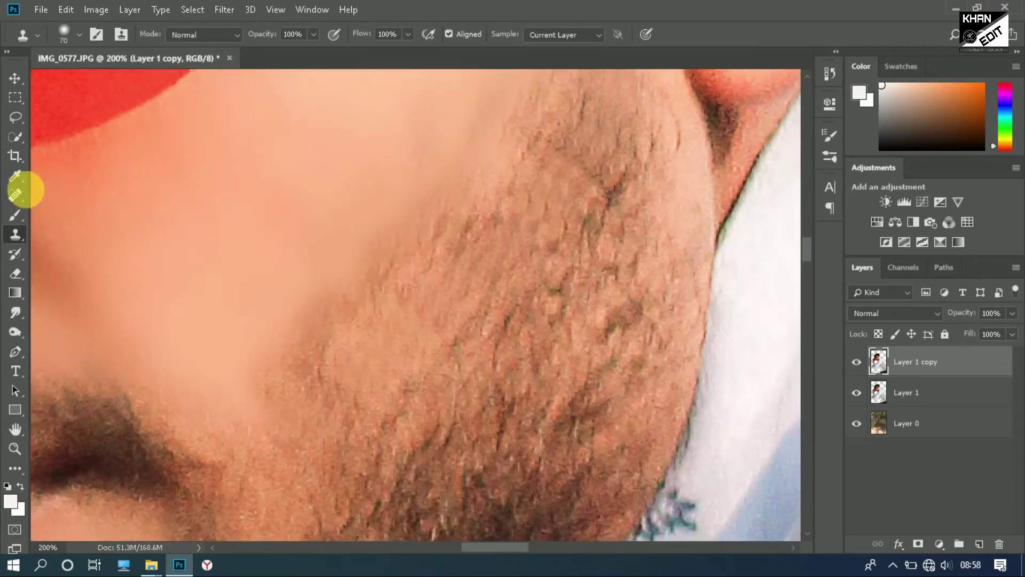
left_click(15, 273)
left_click_drag(314, 361, 187, 321)
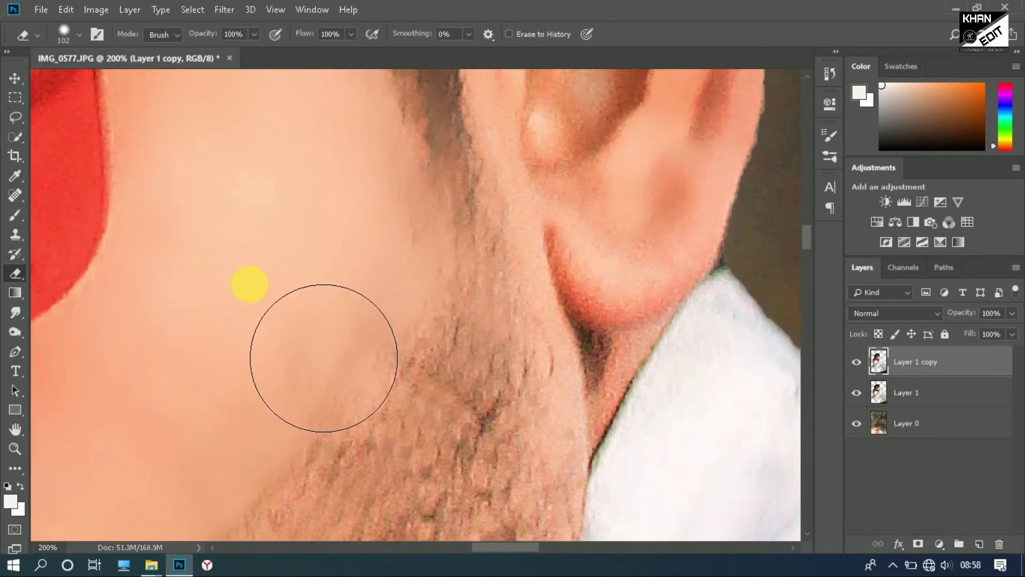
Step: Erase the smoothing along the cheek and jawline to reveal the real beard texture
key("ctrl+minus")
key("ctrl+minus")
key("ctrl+minus")
key("ctrl+plus")
key("ctrl+plus")
key("ctrl+plus")
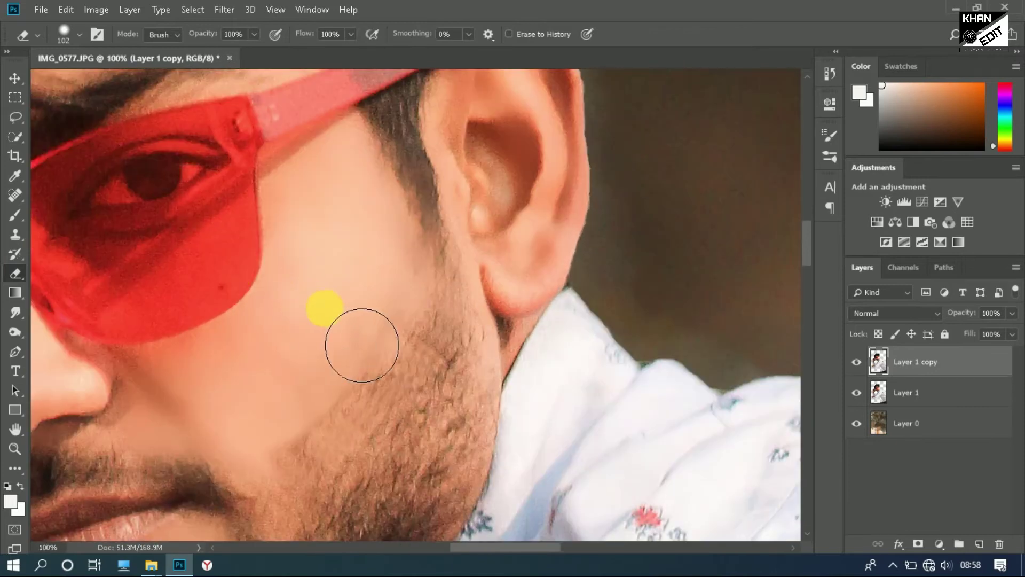
key("ctrl+plus")
key("ctrl+minus")
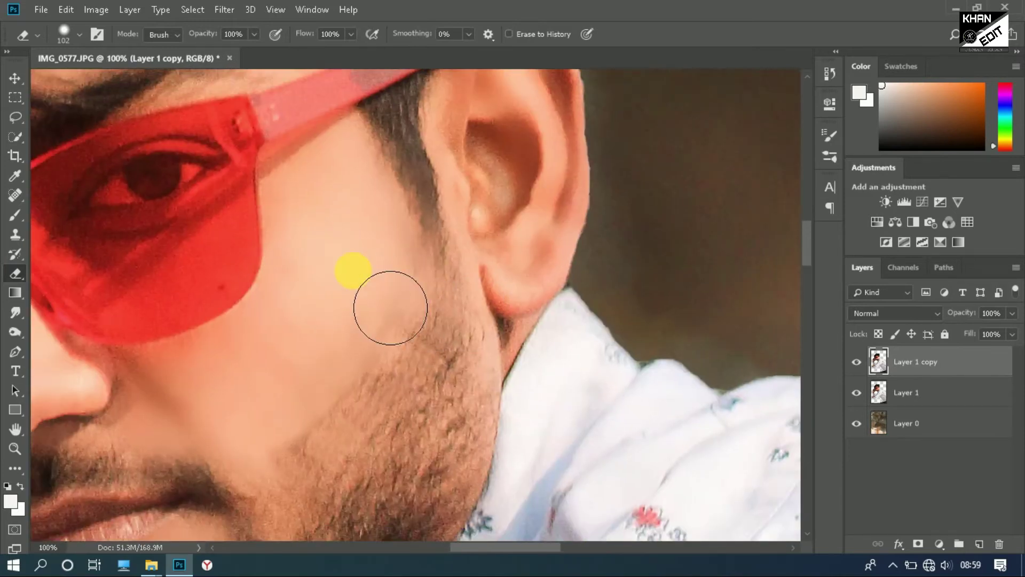
right_click(382, 278)
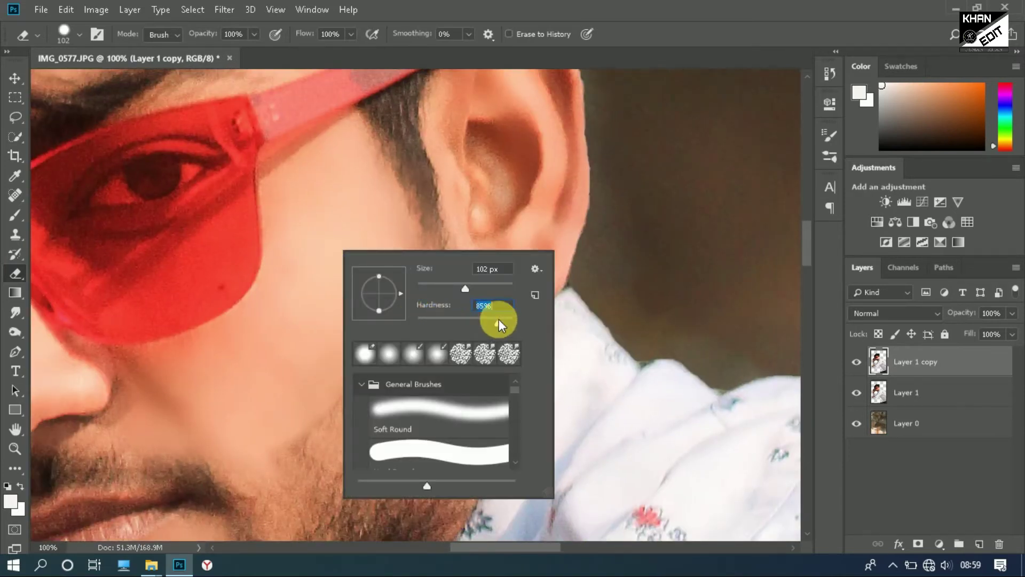
left_click(299, 299)
mouse_move(406, 314)
left_mouse_down()
mouse_move(425, 328)
mouse_move(300, 457)
mouse_move(390, 378)
left_mouse_up()
mouse_move(369, 320)
left_mouse_down()
mouse_move(379, 245)
mouse_move(437, 359)
left_mouse_up()
Step: Shrink the eraser to 45, check the beard edge, and merge Layer 1 copy into Layer 1
key("ctrl+minus")
key("ctrl+minus")
key("ctrl+minus")
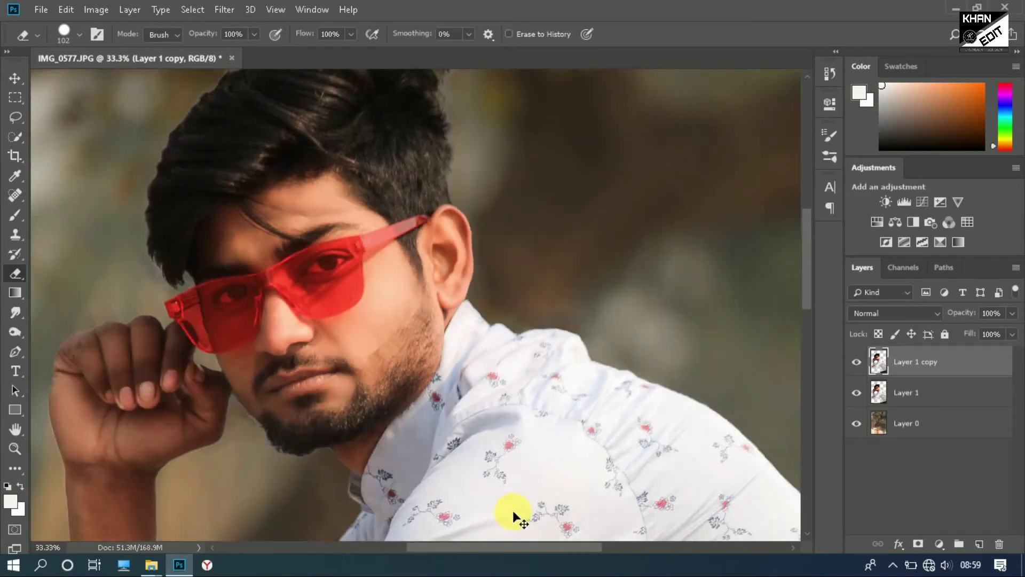
key("ctrl+plus")
key("ctrl+plus")
key("ctrl+plus")
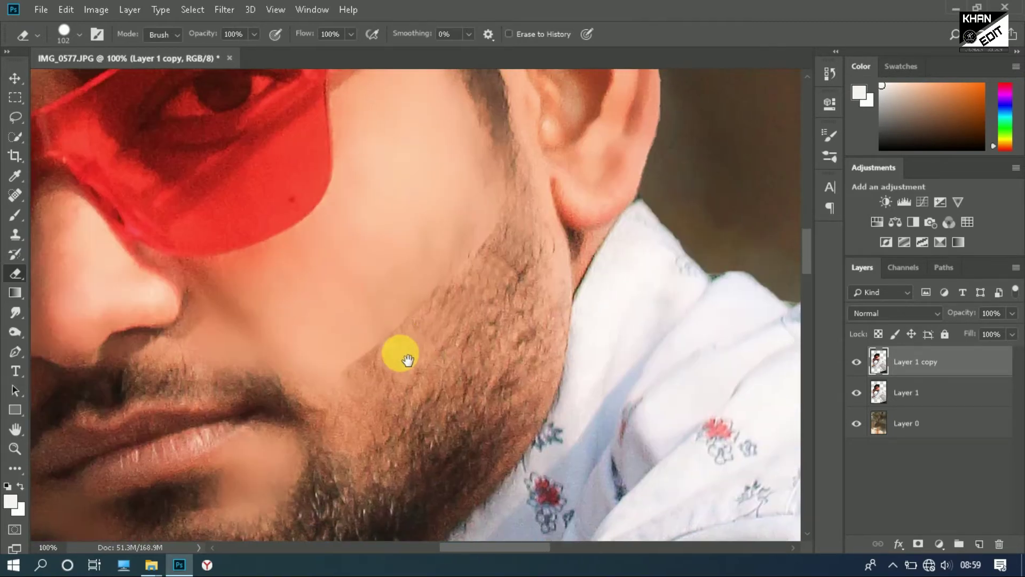
key("ctrl+plus")
key("ctrl+minus")
scroll(598, 454, "up", 3)
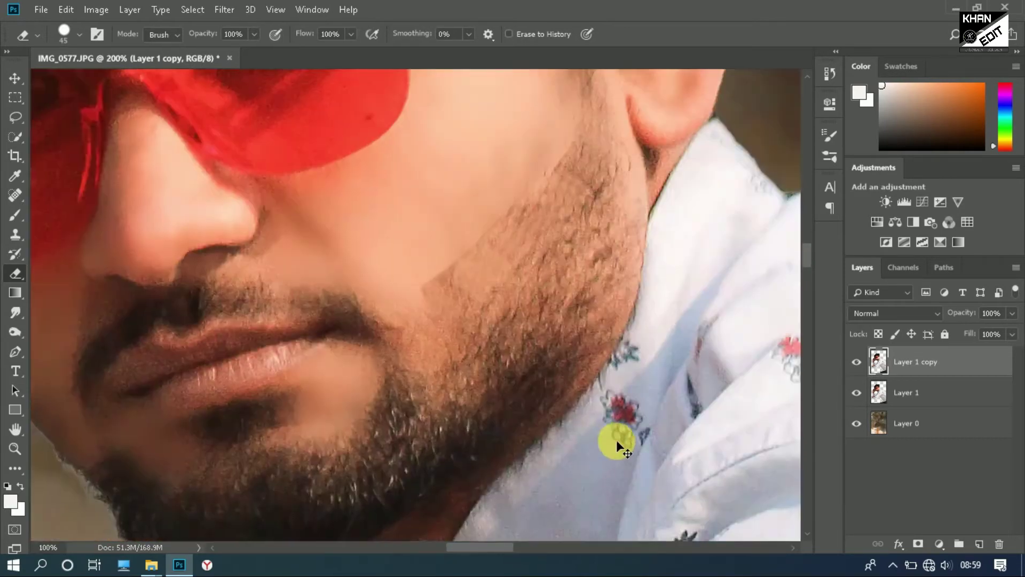
key("ctrl+minus")
key("ctrl+minus")
key("ctrl+minus")
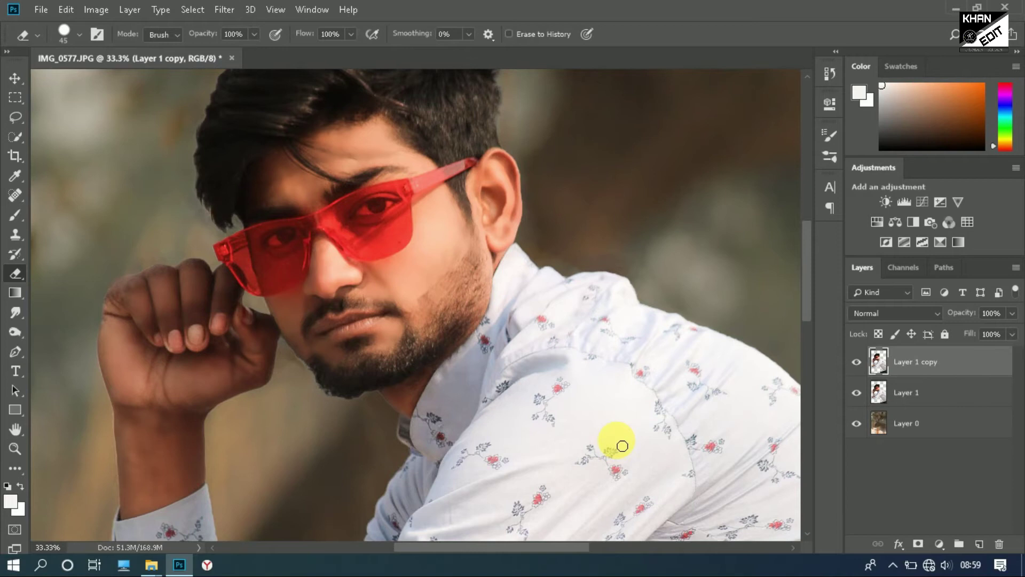
key("ctrl+plus")
key("ctrl+plus")
key("ctrl+plus")
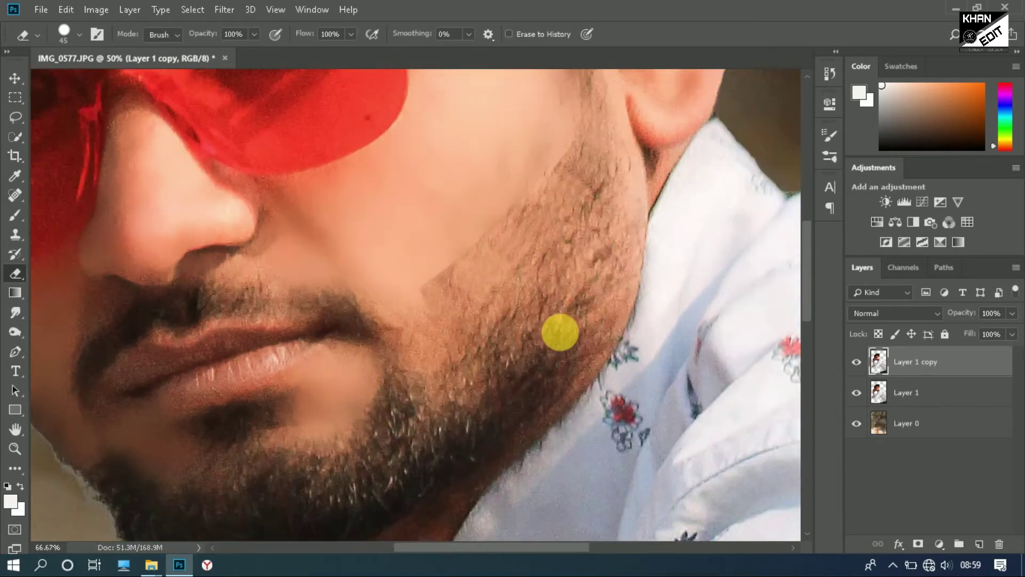
scroll(556, 335, "up", 2)
key("ctrl+plus")
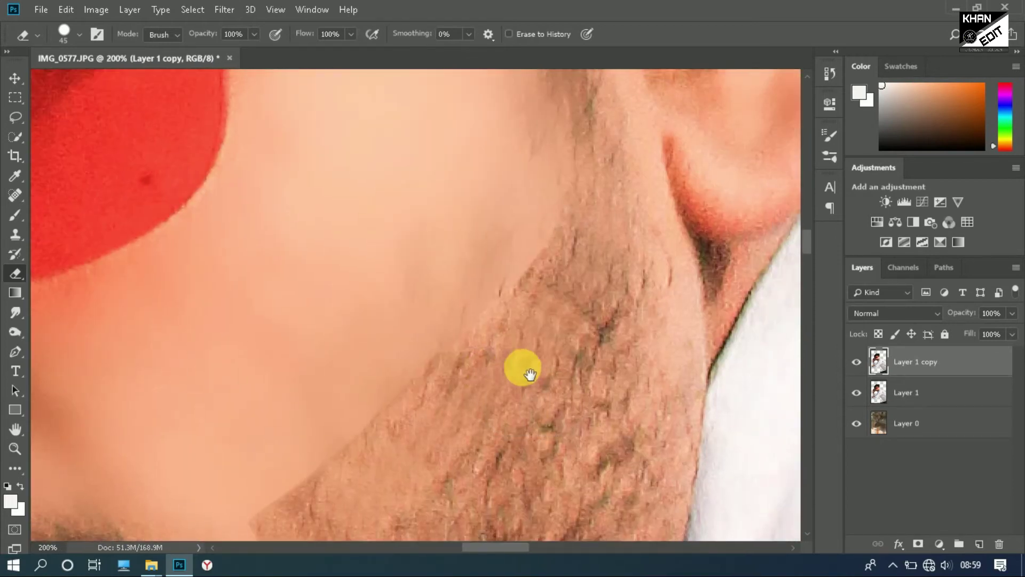
right_click(935, 368)
left_click(805, 411)
Step: Duplicate Layer 1 and clone sampled cheek skin over the beard edge
left_click_drag(979, 366, 979, 544)
left_click(15, 235)
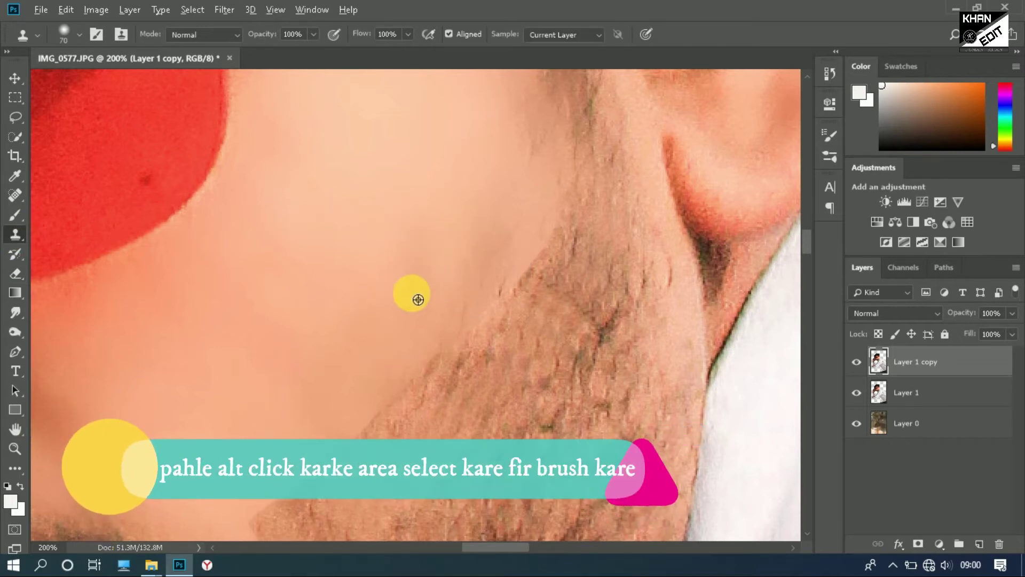
left_click(421, 255, "alt")
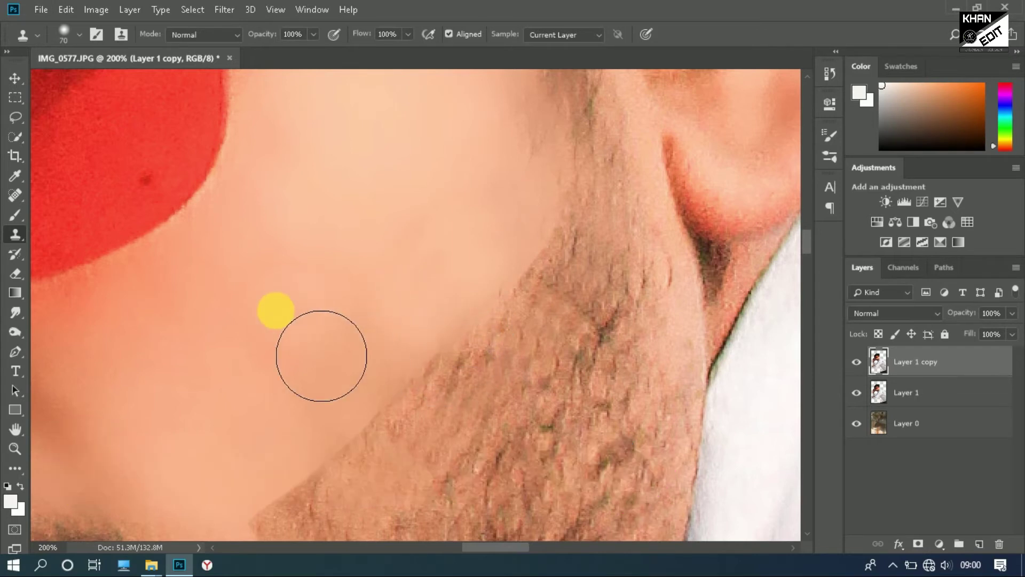
mouse_move(440, 375)
left_mouse_down()
mouse_move(430, 327)
mouse_move(523, 259)
left_mouse_up()
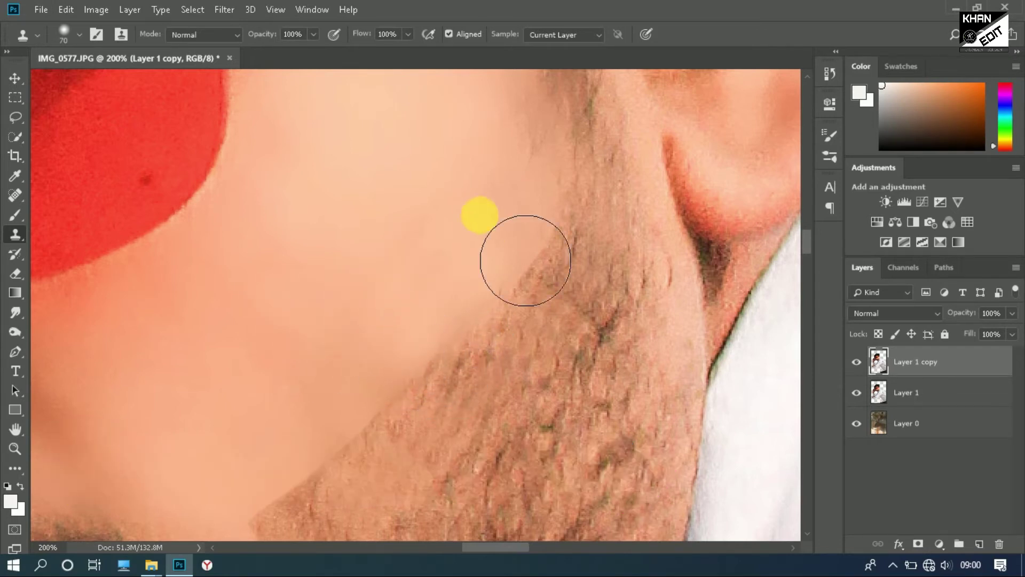
scroll(551, 304, "up", 3)
Step: Resample clean skin, adjust brush hardness, and clone over the stray dark beard strands
left_click(544, 225, "alt")
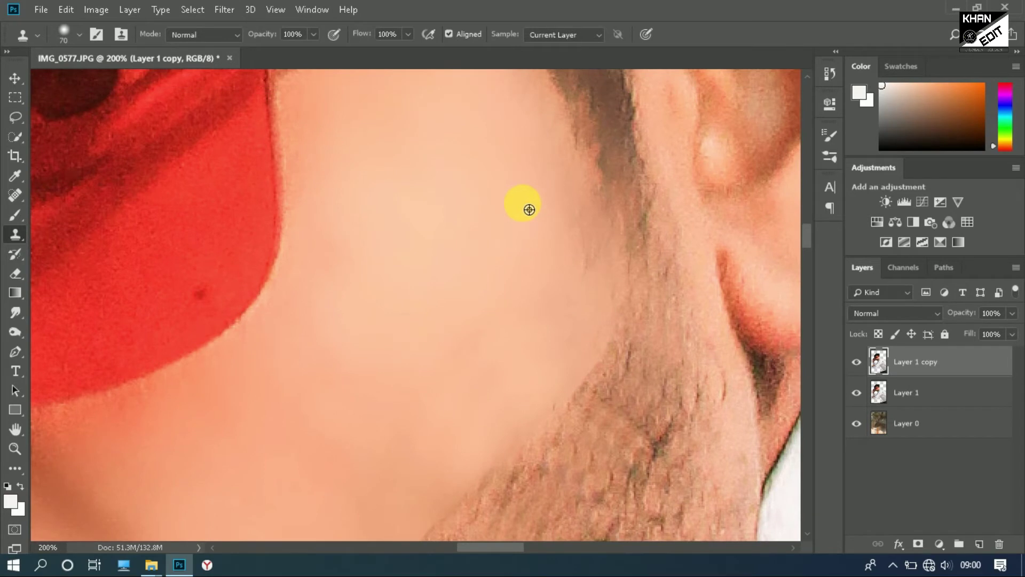
right_click(547, 239)
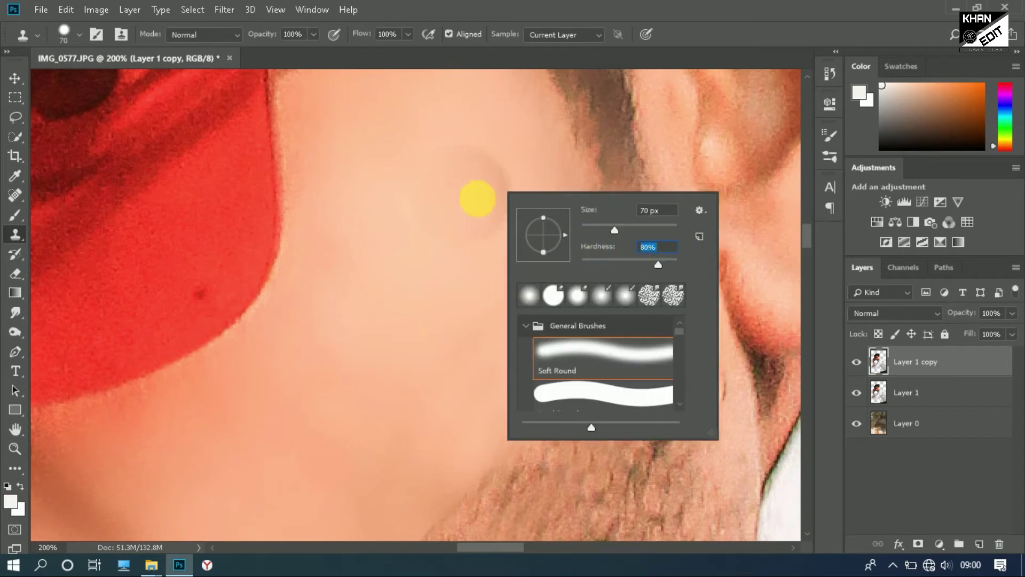
key("Return")
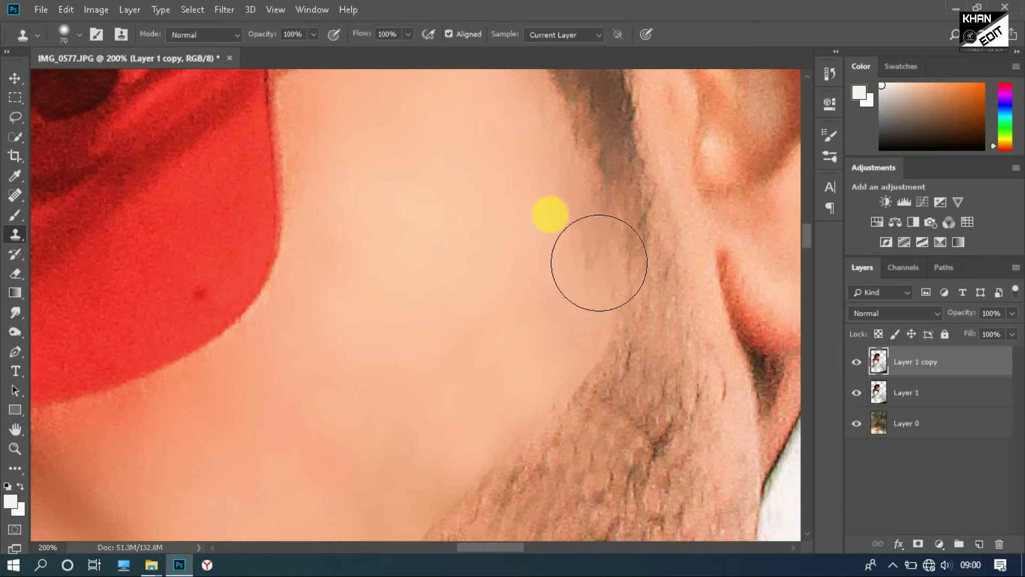
mouse_move(608, 268)
left_mouse_down()
mouse_move(622, 327)
mouse_move(590, 233)
mouse_move(613, 424)
left_mouse_up()
key("ctrl+minus")
key("ctrl+minus")
key("ctrl+minus")
key("ctrl+minus")
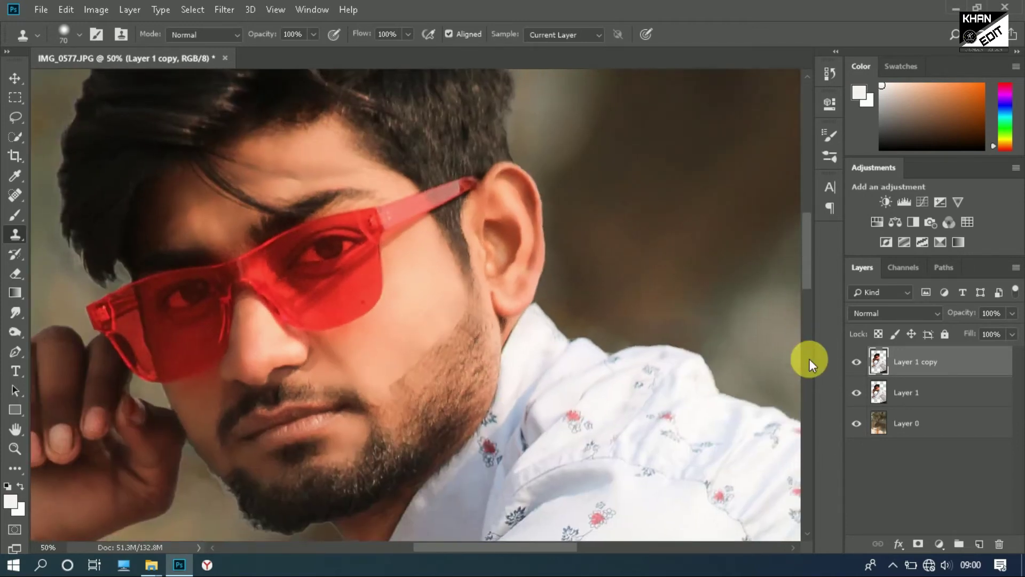
key("ctrl+minus")
key("ctrl+plus")
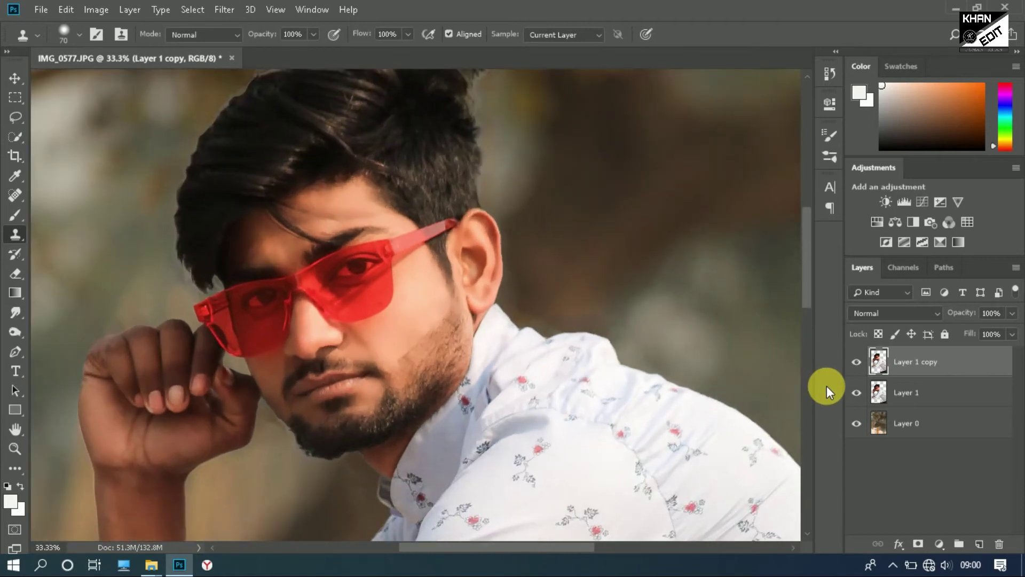
left_click(14, 77)
Step: Merge Layer 1 copy down into Layer 1 and toggle Layer 1 to compare before and after
key("ctrl+plus")
right_click(924, 366)
left_click(809, 420)
left_click(857, 362)
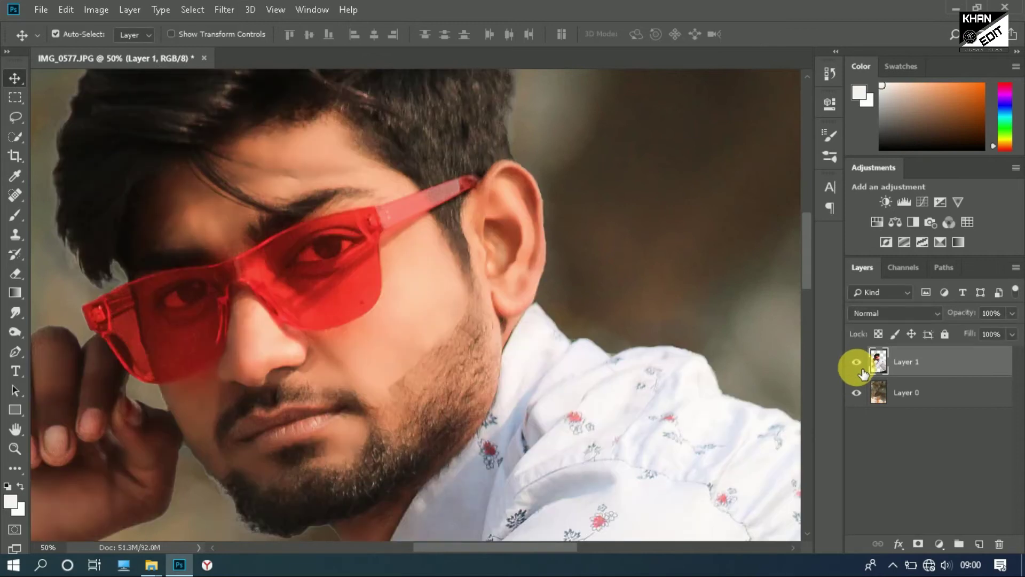
key("ctrl+minus")
key("ctrl+plus")
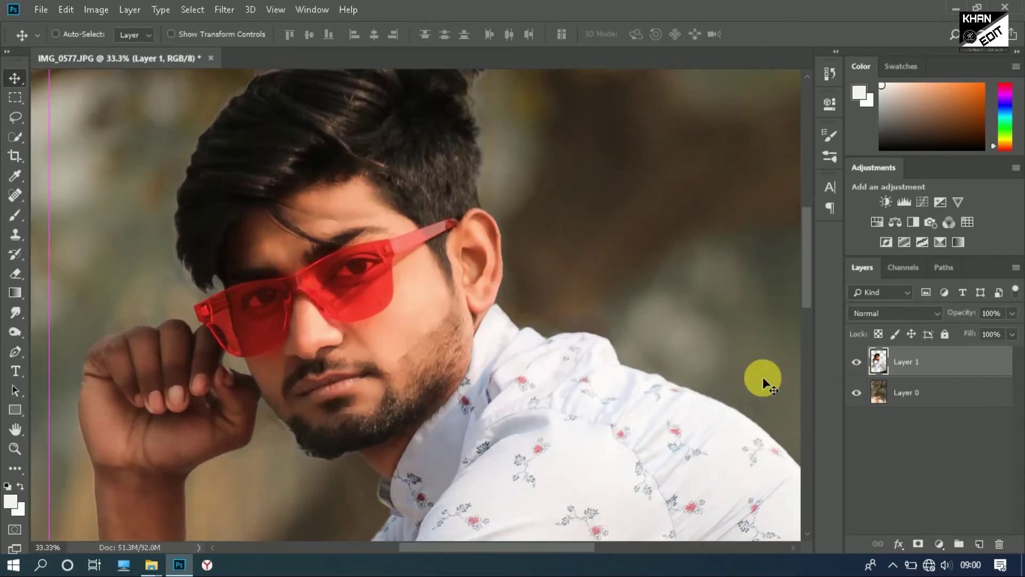
Step: Pan across the chin and shirt, then duplicate Layer 1 as Layer 1 copy
scroll(472, 437, "left", 3)
scroll(502, 363, "down", 2)
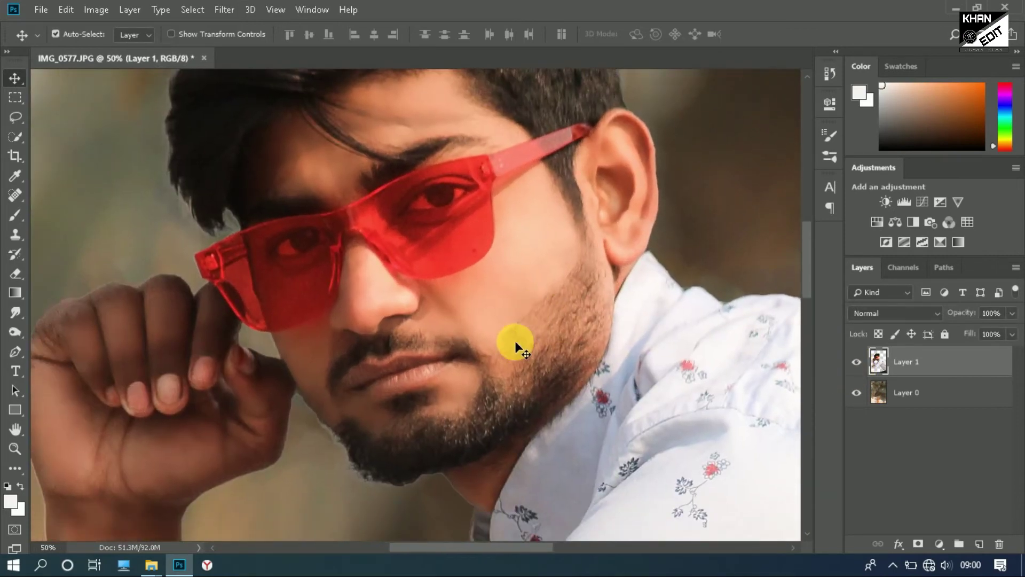
mouse_move(497, 293)
left_mouse_down()
mouse_move(438, 323)
mouse_move(450, 378)
left_mouse_up()
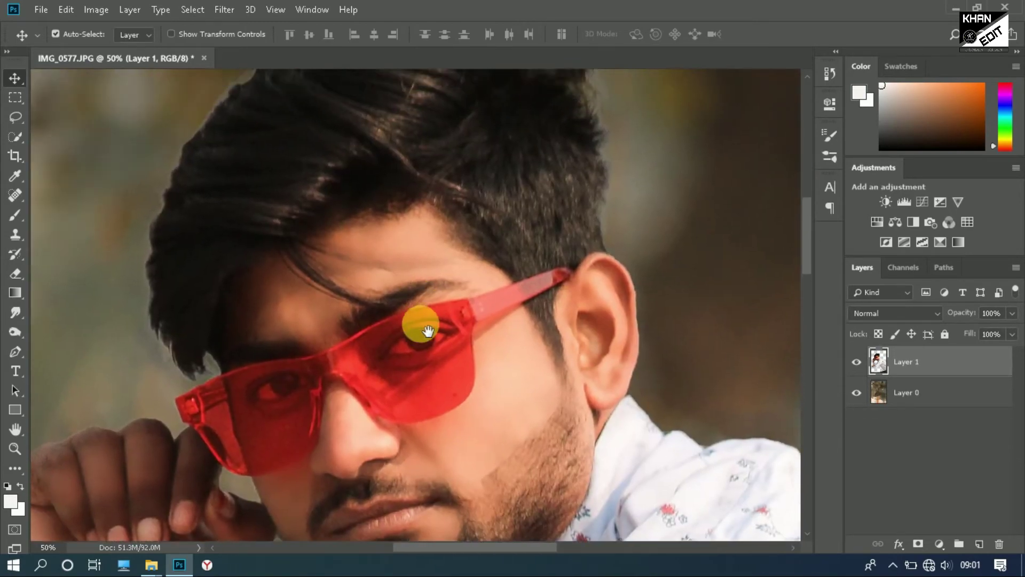
left_click_drag(419, 320, 440, 149)
scroll(409, 179, "down", 4)
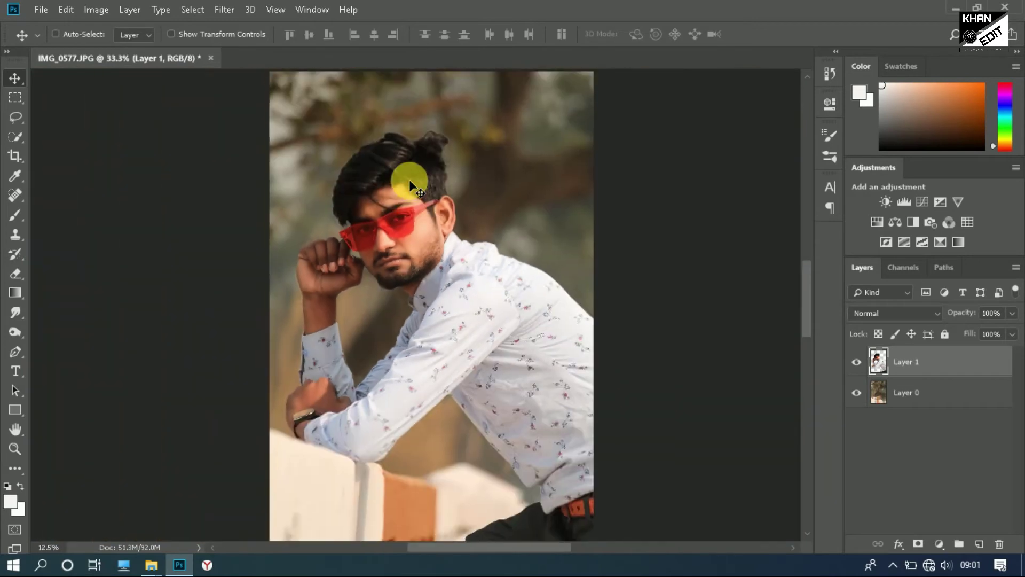
scroll(409, 179, "up", 2)
mouse_move(531, 297)
left_mouse_down()
mouse_move(435, 183)
mouse_move(438, 291)
left_mouse_up()
left_click_drag(999, 366, 979, 543)
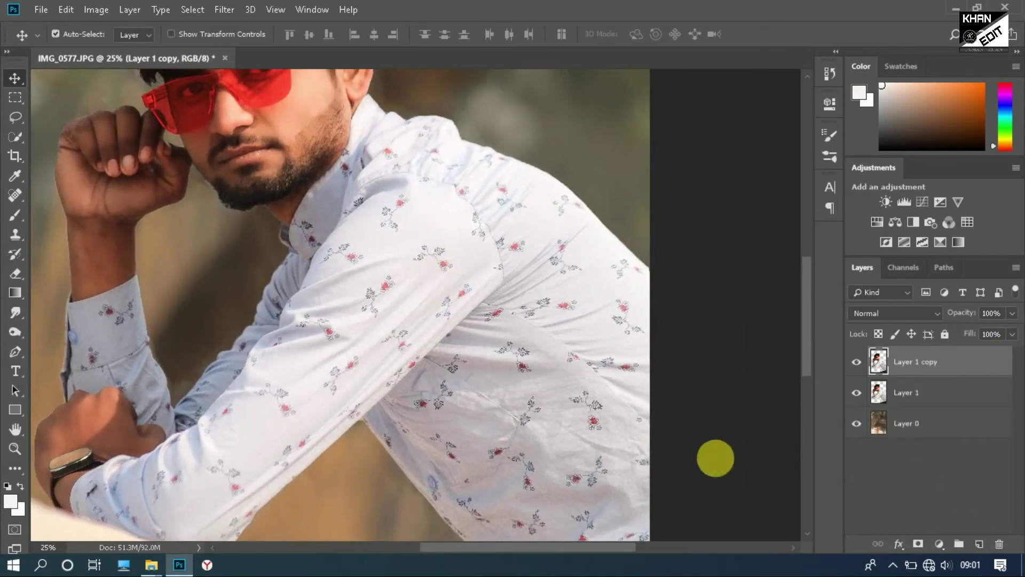
Step: Paint over the shirt and sleeve with the Dodge tool at 50% exposure
left_click(13, 335)
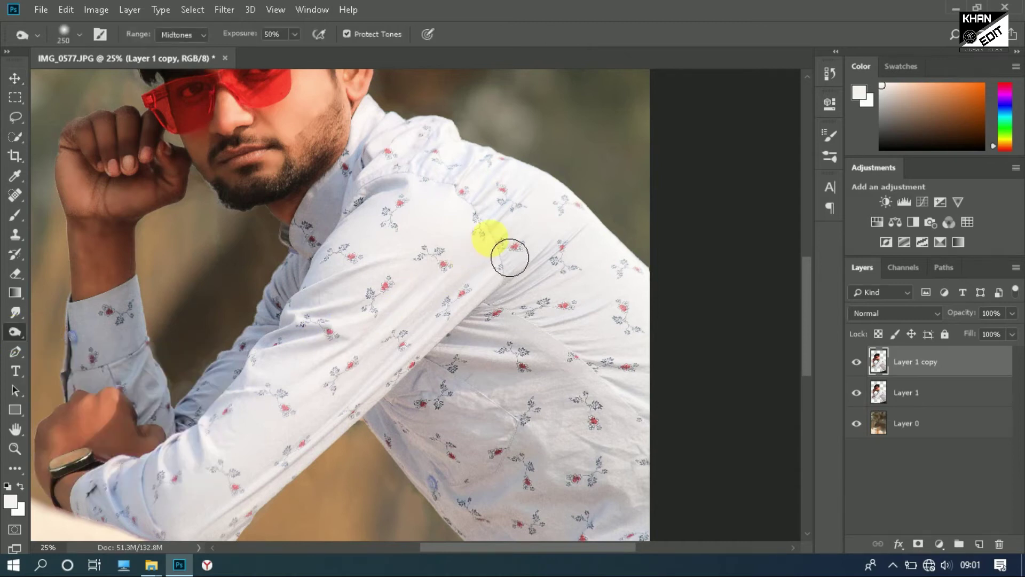
mouse_move(560, 260)
left_mouse_down()
mouse_move(579, 412)
mouse_move(521, 259)
mouse_move(567, 447)
mouse_move(495, 332)
mouse_move(427, 382)
left_mouse_up()
scroll(427, 381, "down", 2)
mouse_move(487, 484)
left_mouse_down()
mouse_move(585, 427)
mouse_move(517, 283)
mouse_move(586, 415)
mouse_move(560, 407)
mouse_move(274, 473)
left_mouse_up()
mouse_move(325, 520)
left_mouse_down()
mouse_move(492, 309)
mouse_move(623, 293)
mouse_move(560, 305)
left_mouse_up()
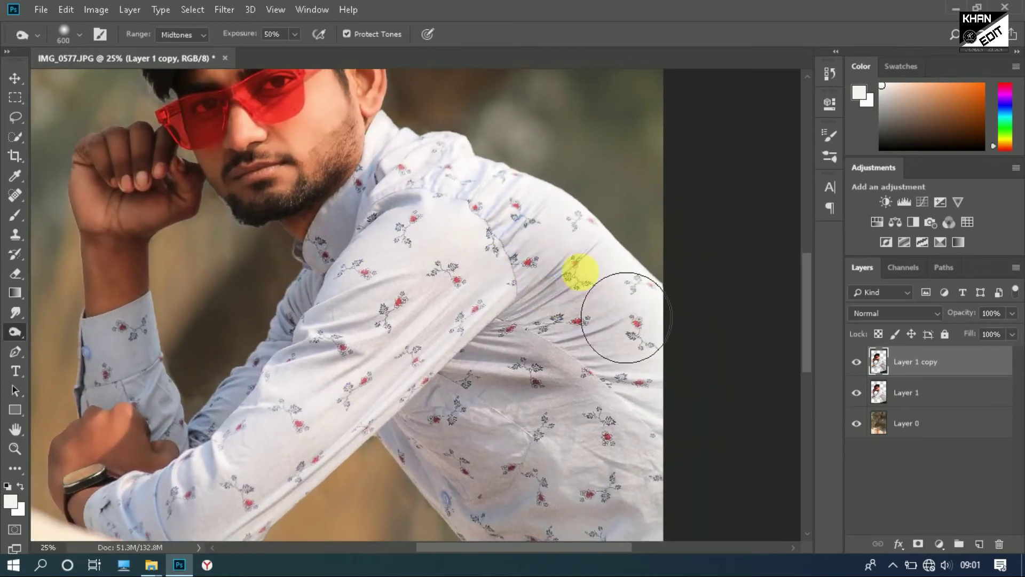
Step: Compare the shirt edit, merge Layer 1 copy down into Layer 1, and select Layer 0
scroll(577, 336, "down", 3)
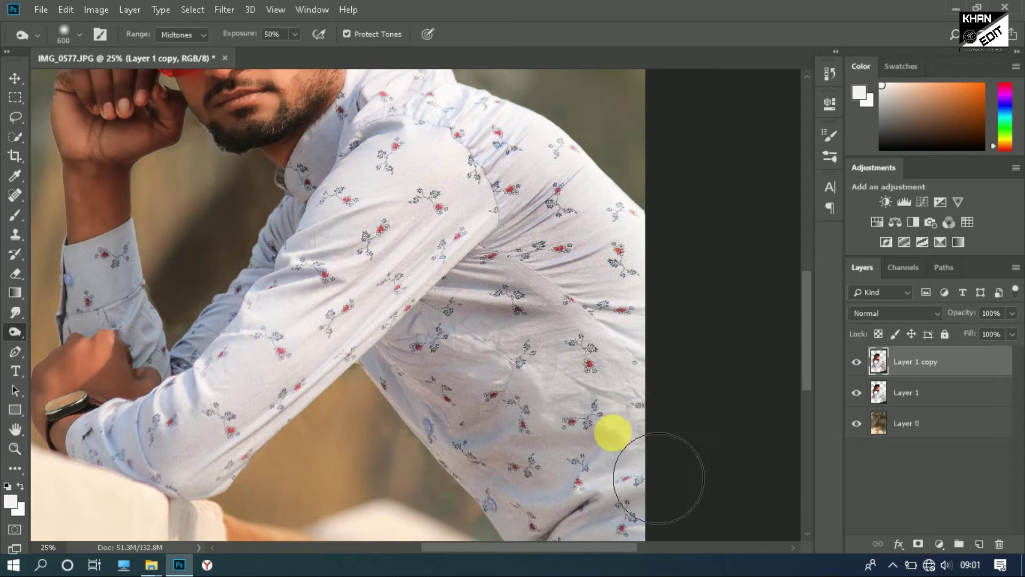
scroll(668, 416, "left", 5)
scroll(486, 352, "down", 1)
left_click_drag(486, 351, 263, 160)
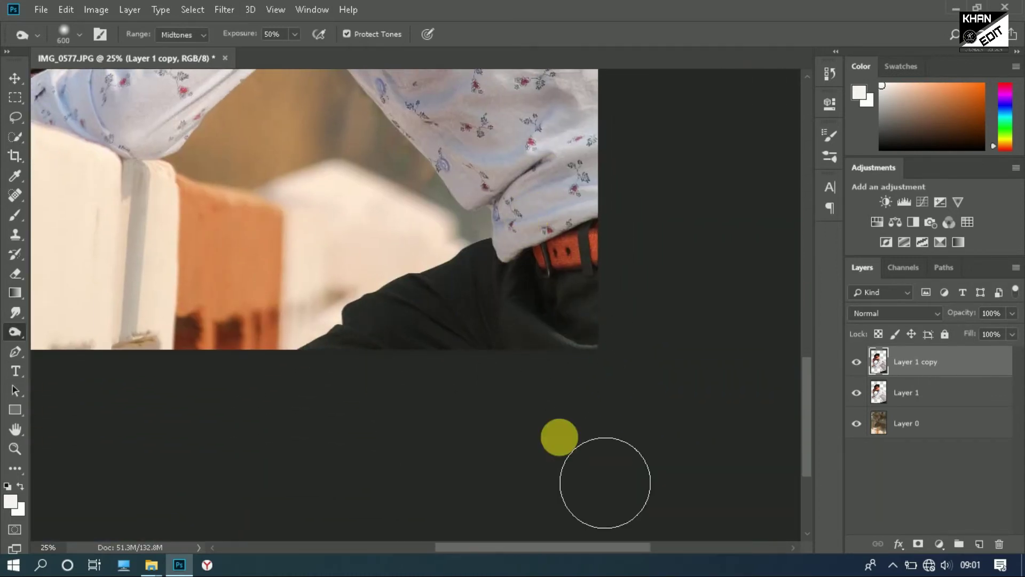
scroll(578, 415, "down", 3)
left_click(857, 363)
right_click(929, 363)
left_click(774, 415)
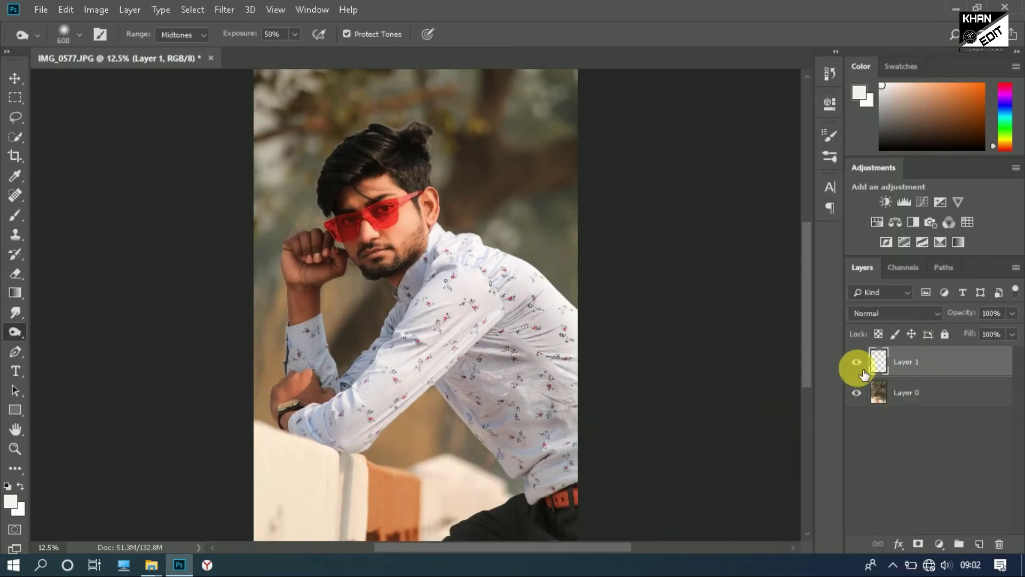
left_click_drag(325, 351, 362, 303)
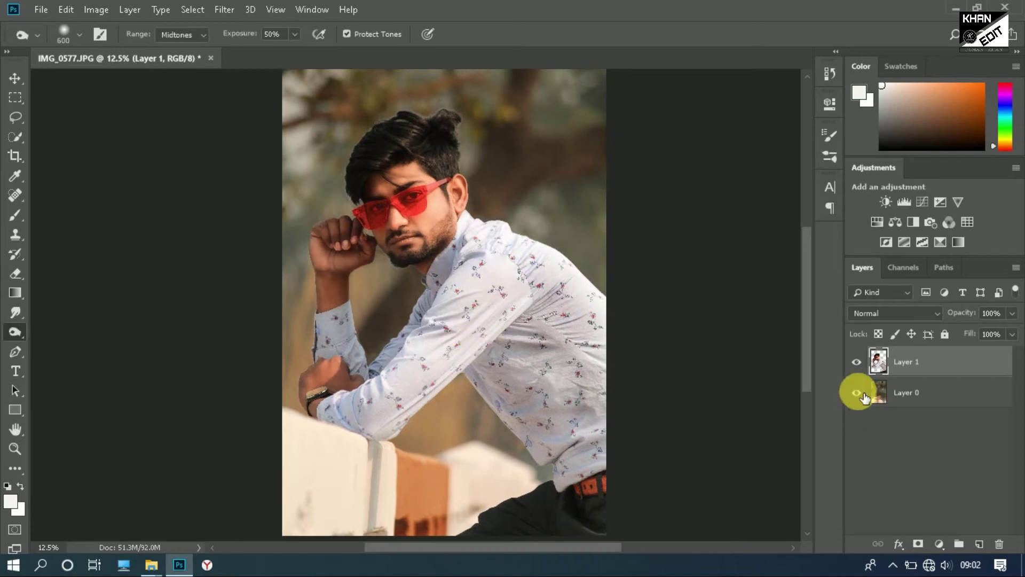
left_click(863, 396)
Step: In Camera Raw on Layer 0, set contrast +19, blacks -41 and saturation -18
key("v")
left_click(224, 9)
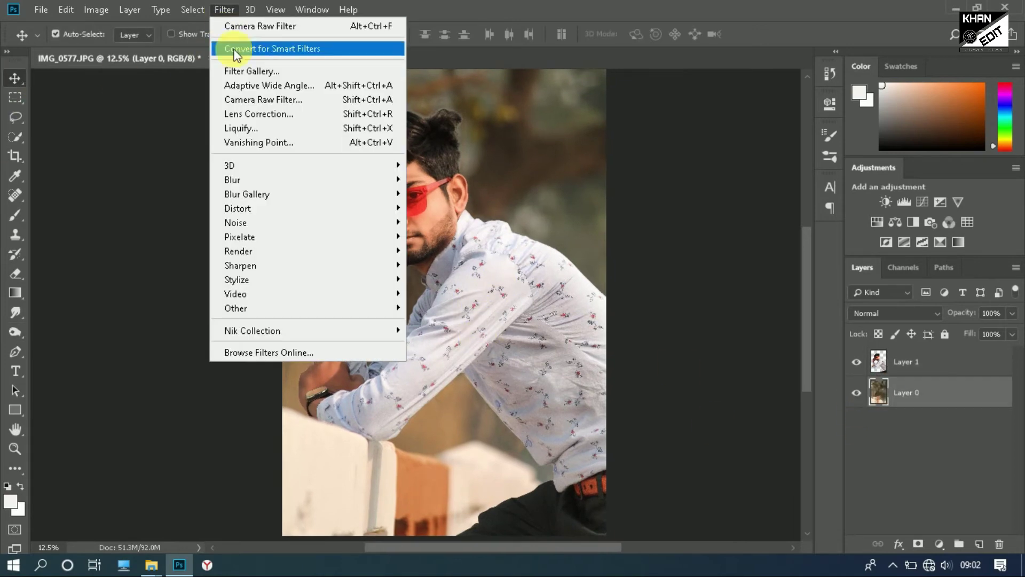
left_click(251, 99)
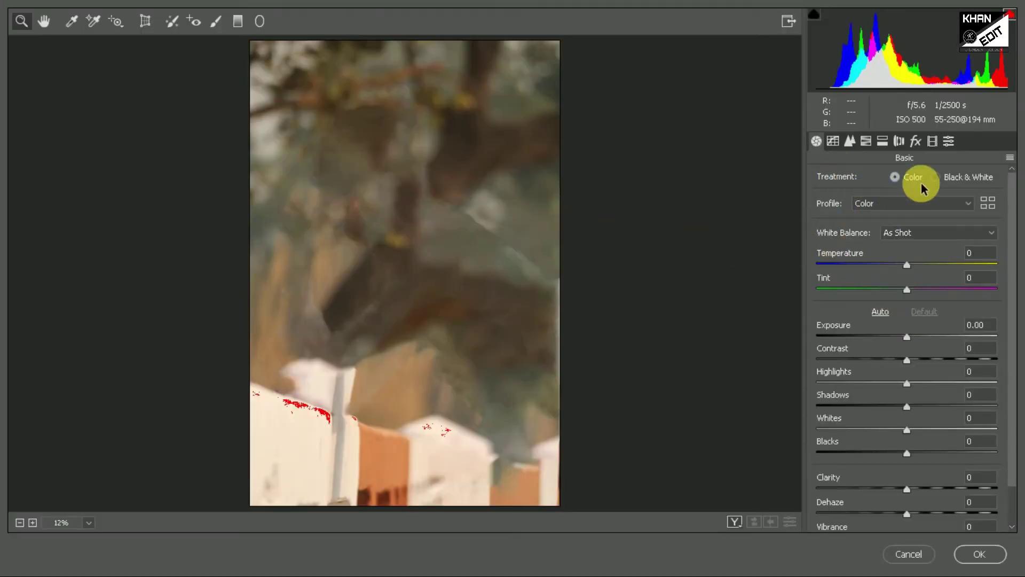
left_click_drag(909, 359, 926, 359)
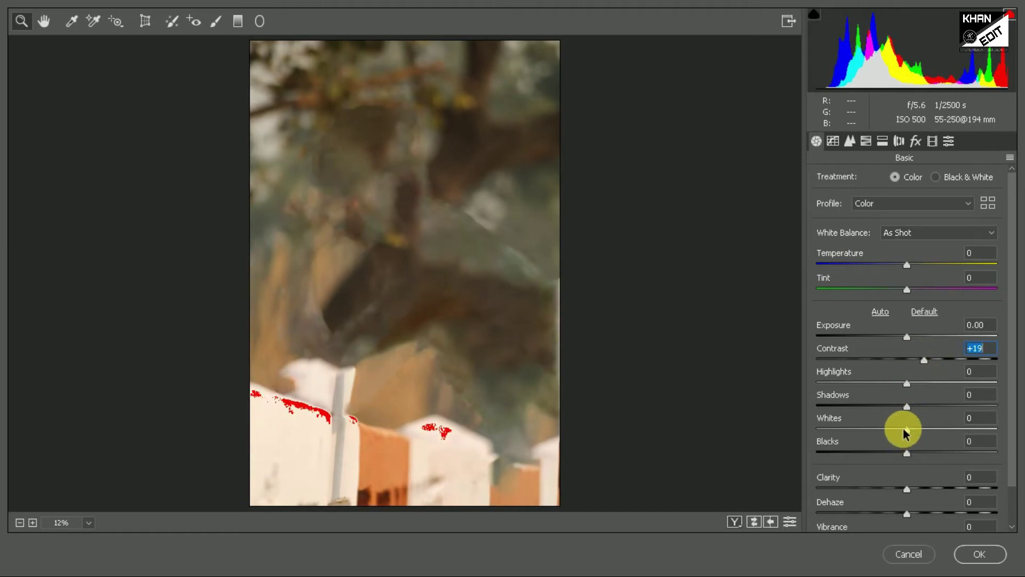
mouse_move(923, 425)
left_mouse_down()
mouse_move(890, 427)
mouse_move(928, 453)
mouse_move(870, 453)
mouse_move(918, 429)
left_mouse_up()
scroll(912, 486, "down", 2)
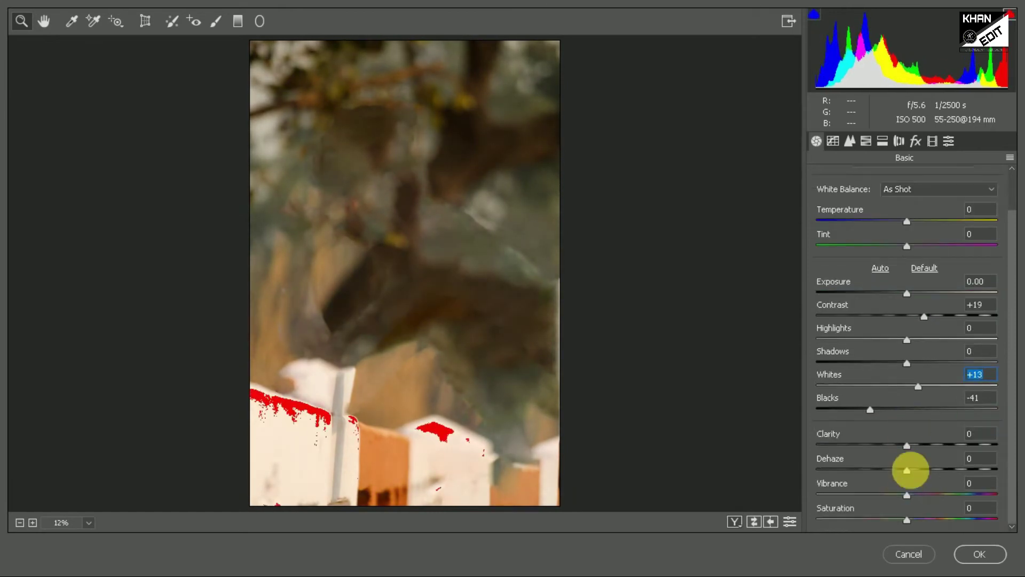
left_click_drag(901, 520, 884, 517)
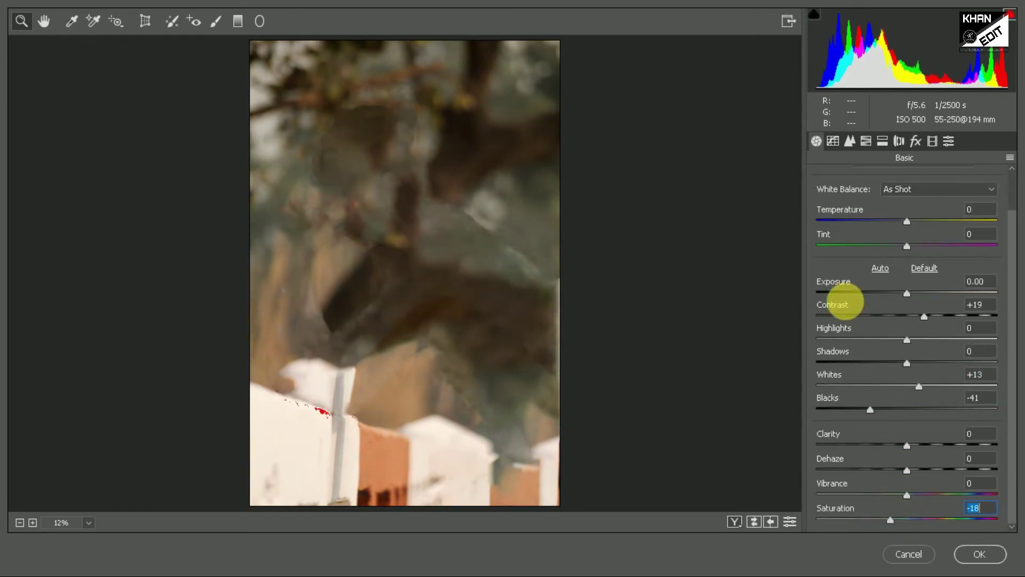
Step: Add sharpening and desaturate Yellows to -29 and Greens to -56, then apply
left_click(849, 141)
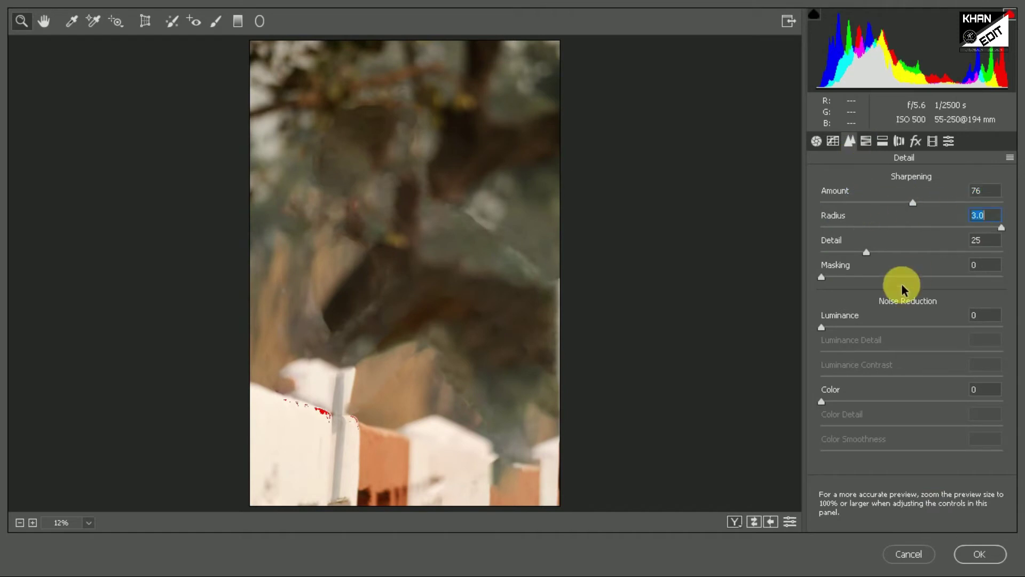
left_click_drag(321, 73, 475, 211)
left_click_drag(956, 202, 681, 205)
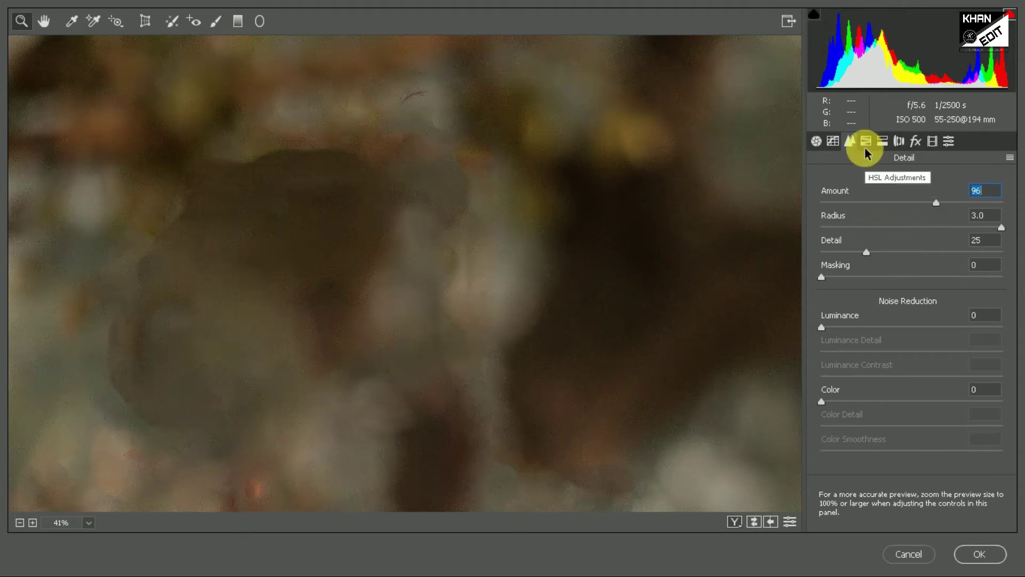
left_click(883, 141)
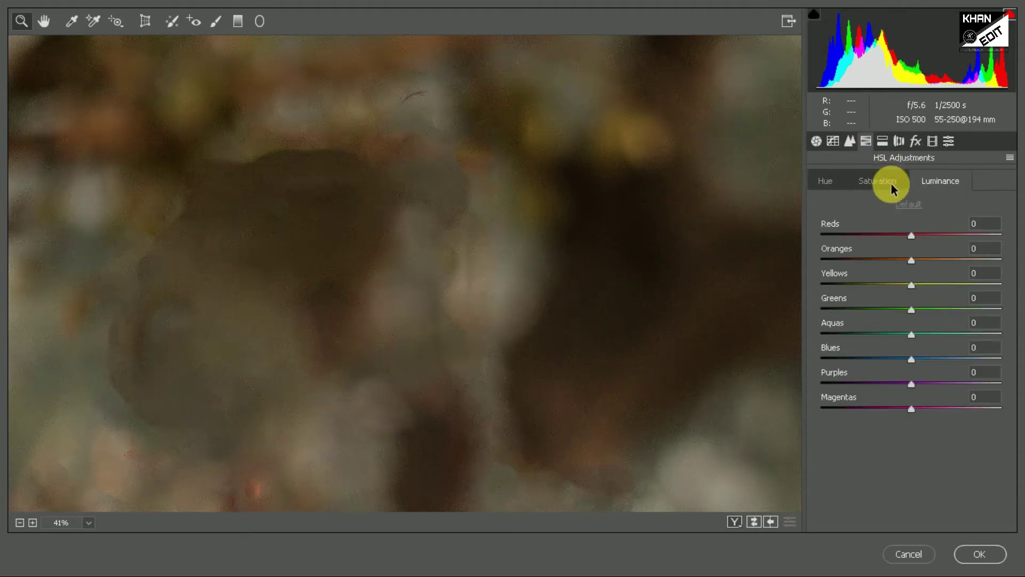
left_click(891, 184)
mouse_move(861, 284)
left_mouse_down()
mouse_move(850, 283)
mouse_move(885, 285)
left_mouse_up()
key("ctrl+minus")
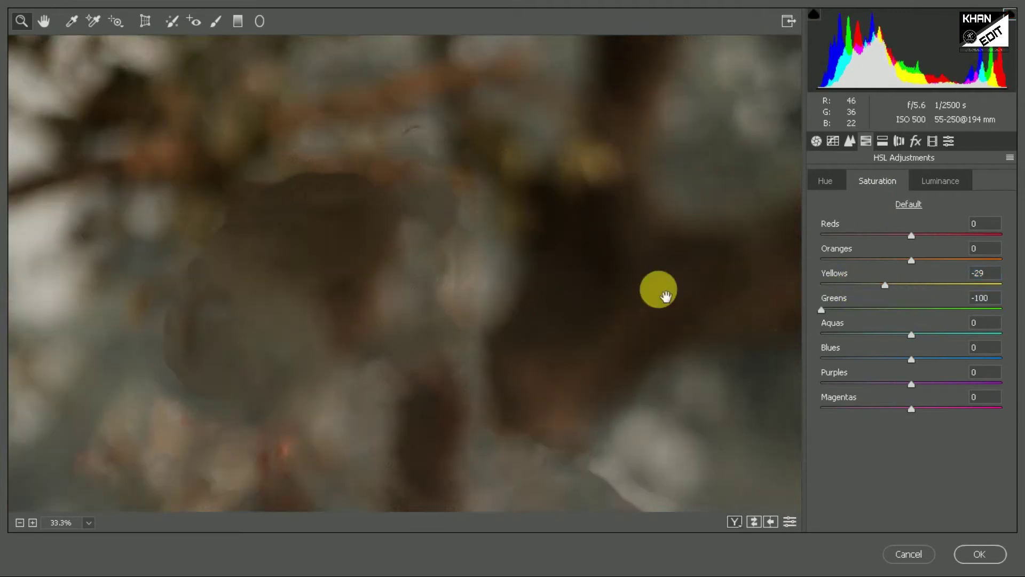
key("ctrl+minus")
key("ctrl+minus")
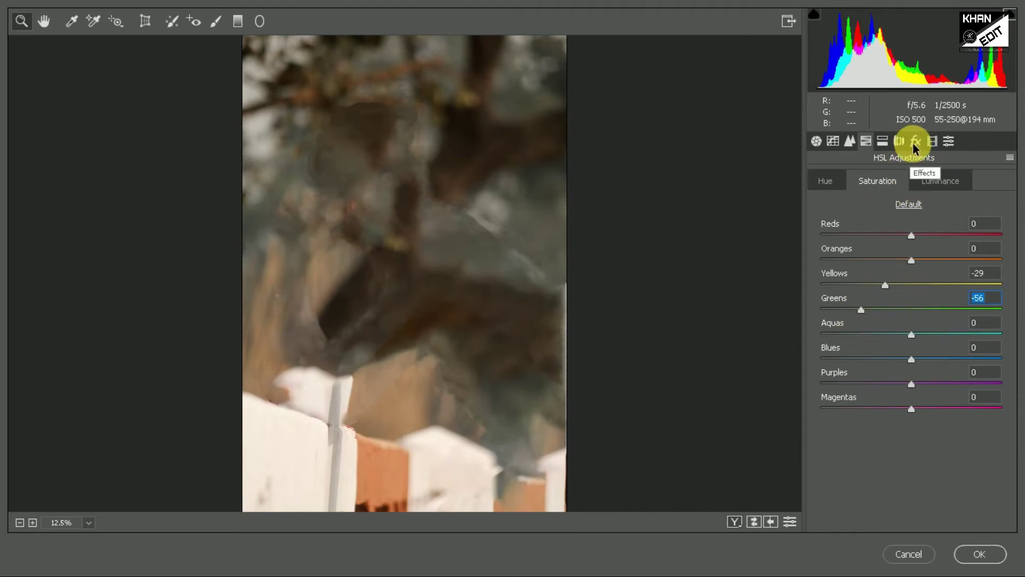
left_click(981, 556)
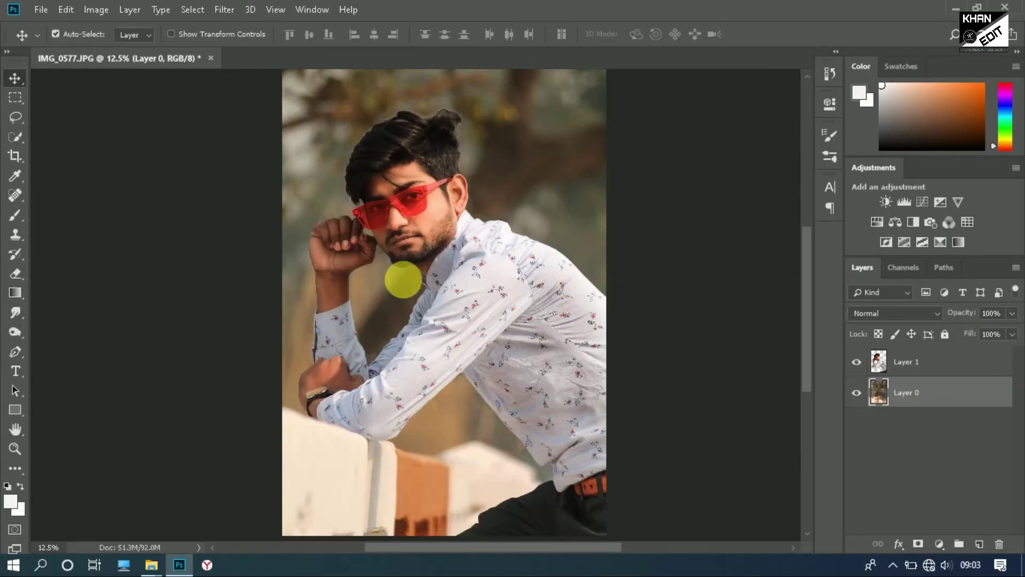
Step: Rerun Camera Raw on Layer 0 with luminance noise reduction 72, Clarity +77 and vignette -13
left_click_drag(455, 274, 518, 279)
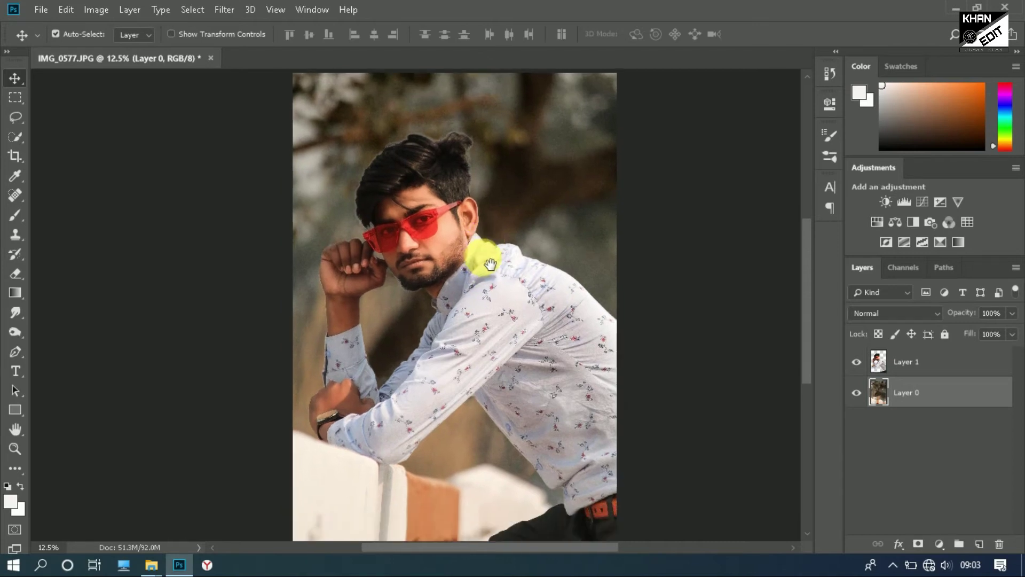
key("ctrl+plus")
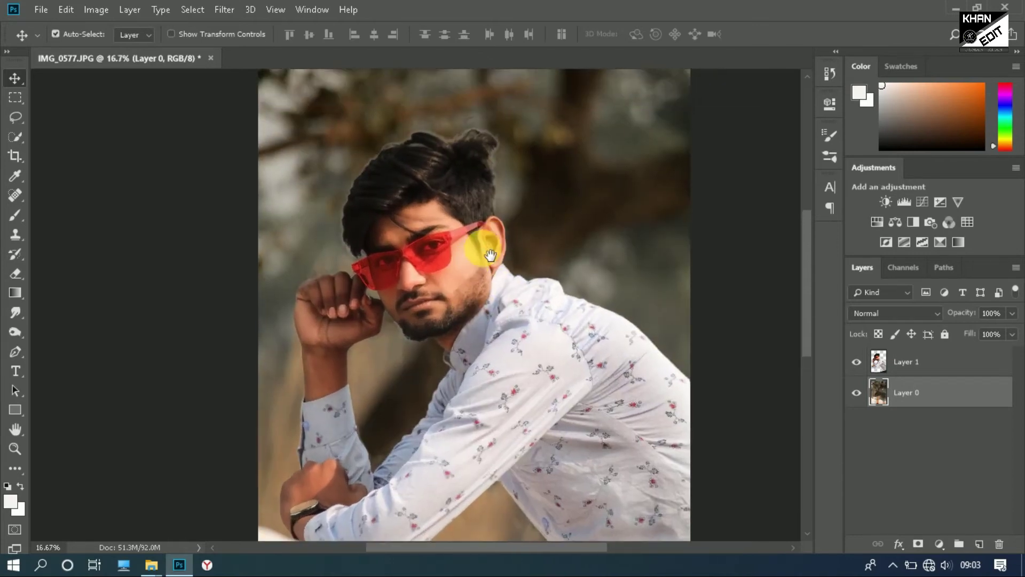
left_click(224, 10)
left_click(251, 101)
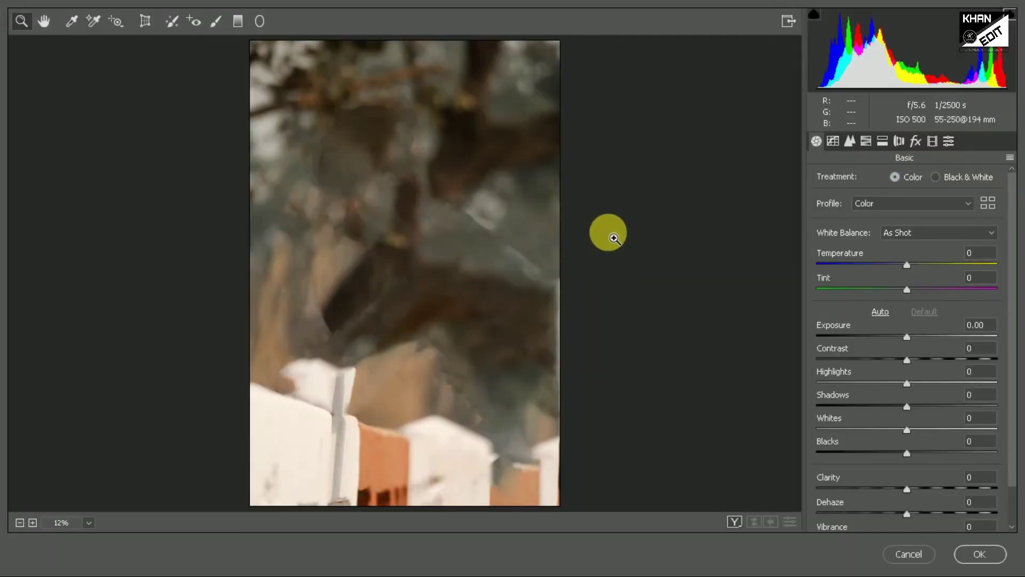
left_click(855, 143)
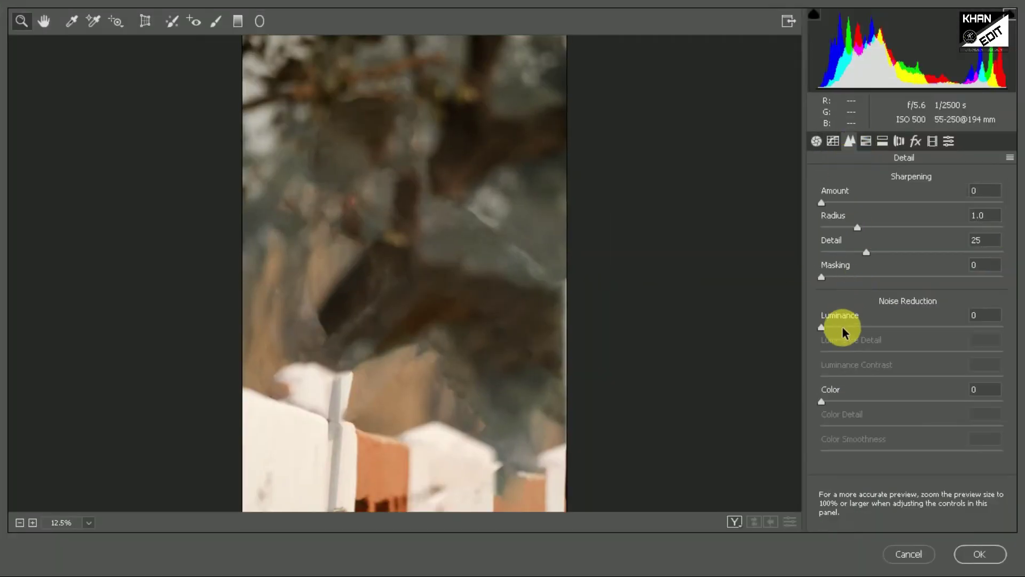
left_click_drag(860, 328, 950, 326)
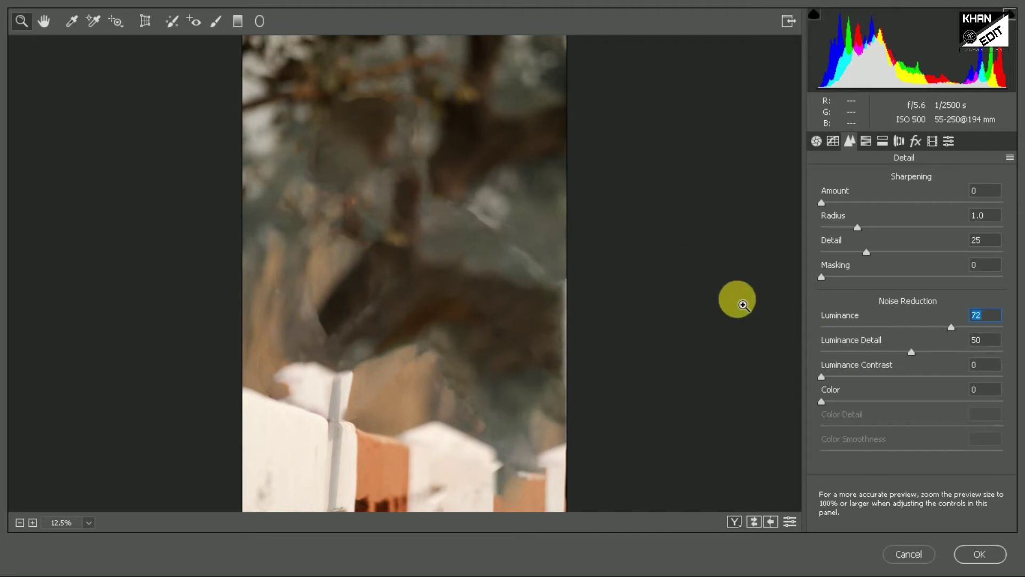
left_click_drag(424, 155, 567, 344)
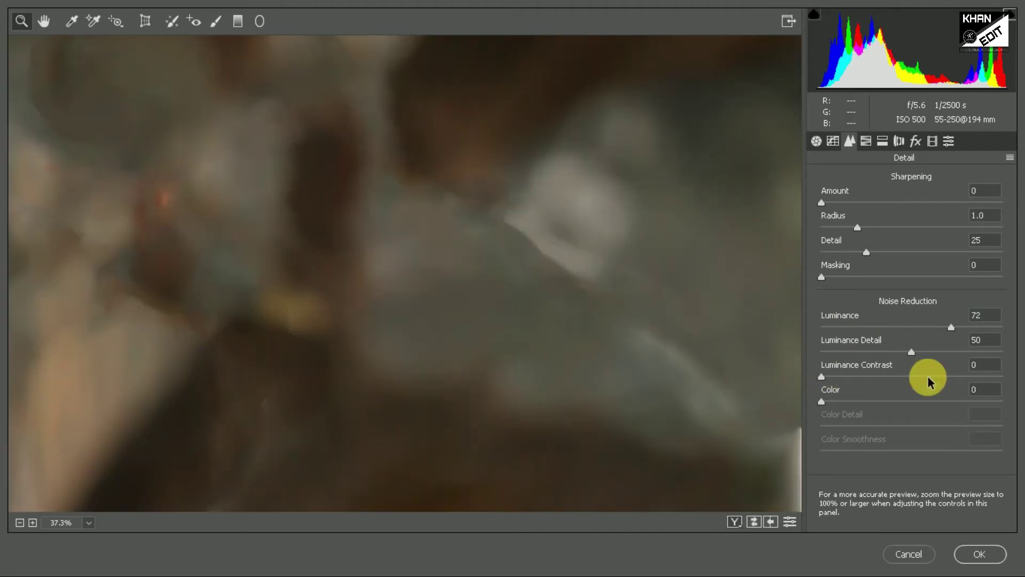
left_click(816, 141)
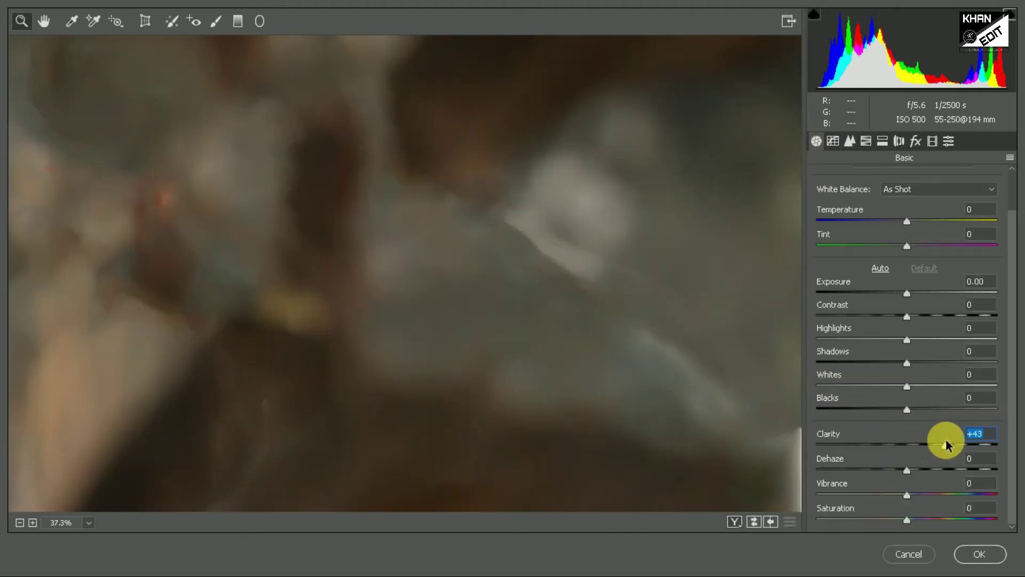
left_click_drag(950, 444, 977, 444)
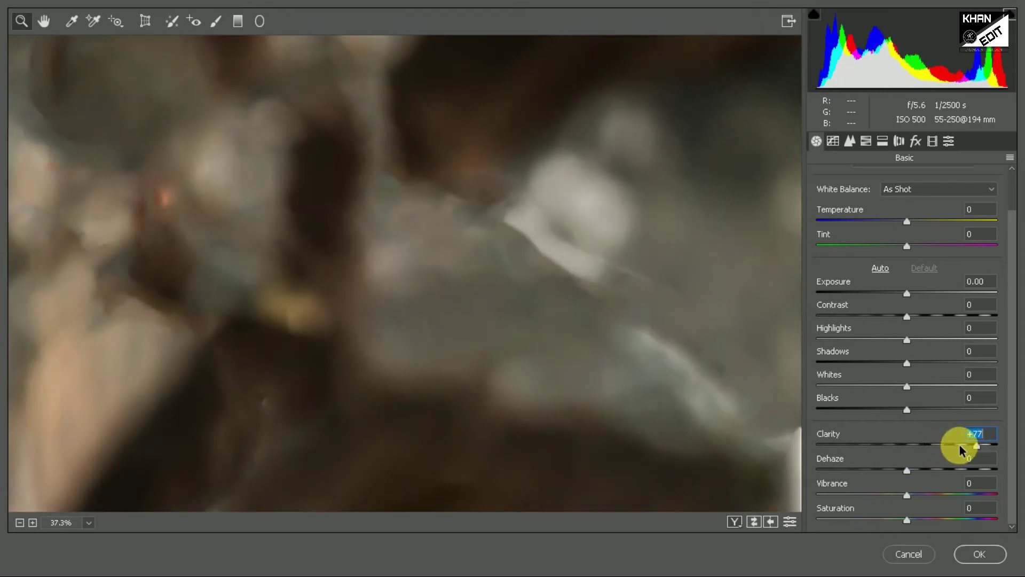
left_click(915, 142)
left_click_drag(911, 335, 899, 336)
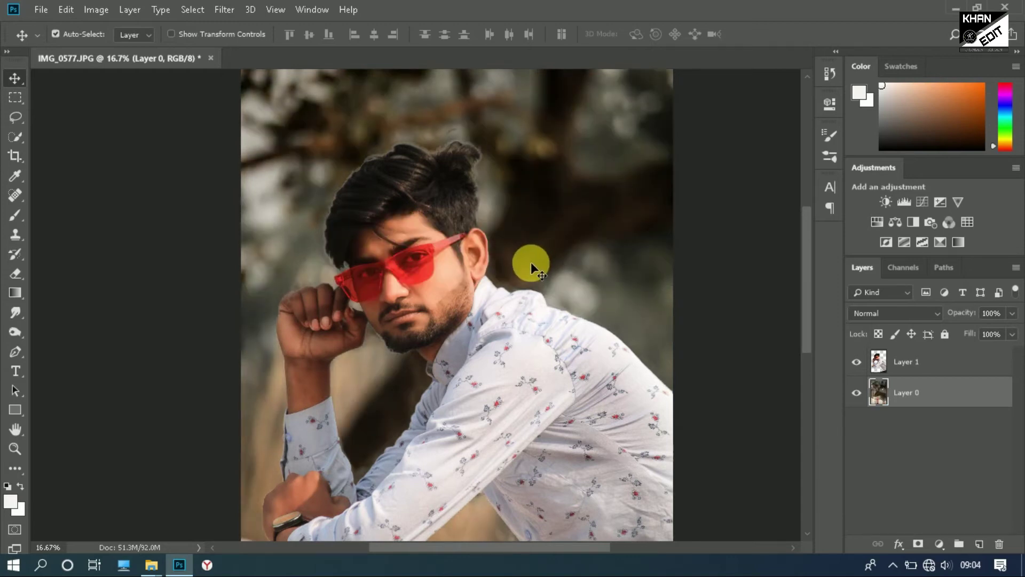
Step: Zoom in on the portrait and set up the Eraser at size 60 on Layer 1
key("ctrl+minus")
key("ctrl+minus")
key("ctrl+plus")
key("ctrl+plus")
key("ctrl+minus")
key("ctrl+plus")
key("ctrl+plus")
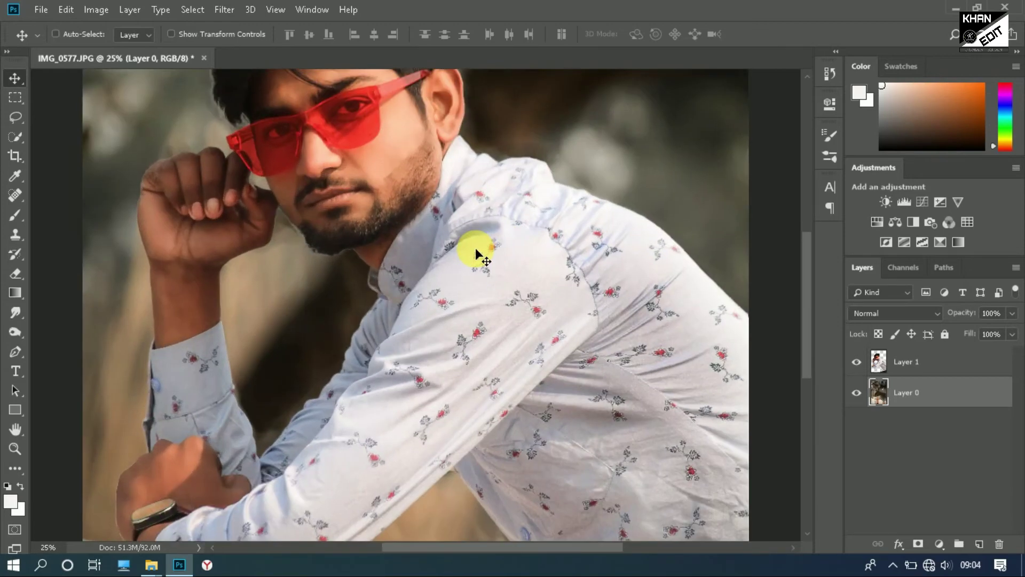
key("ctrl+plus")
key("ctrl+plus")
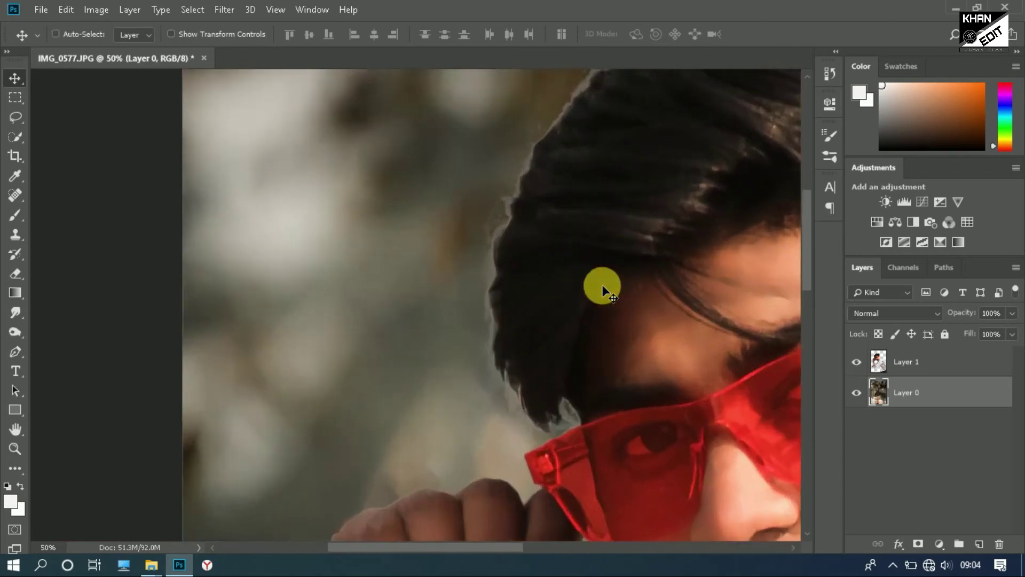
key("ctrl+plus")
left_click(956, 363)
left_click(15, 274)
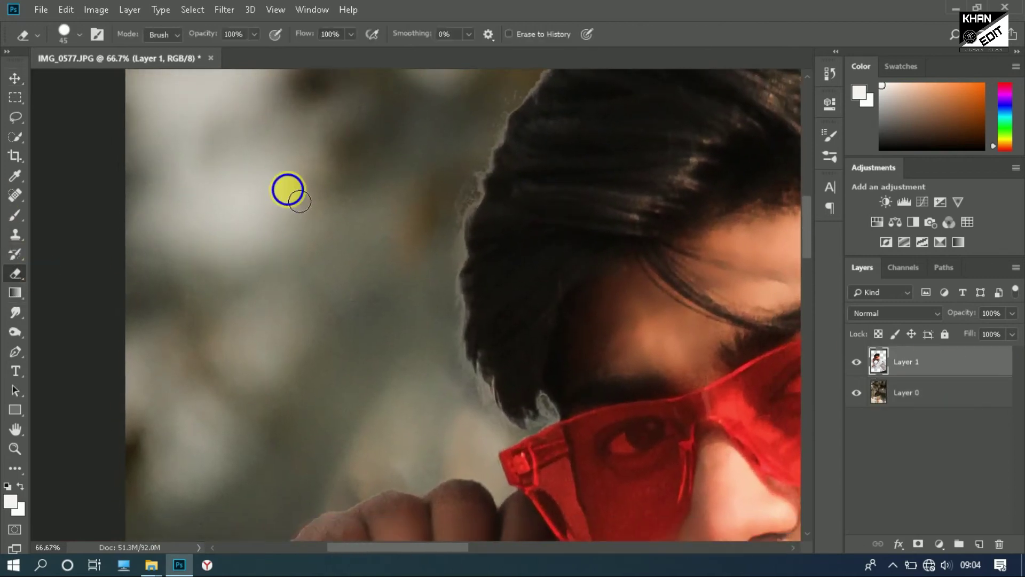
right_click(294, 189)
left_click(372, 177)
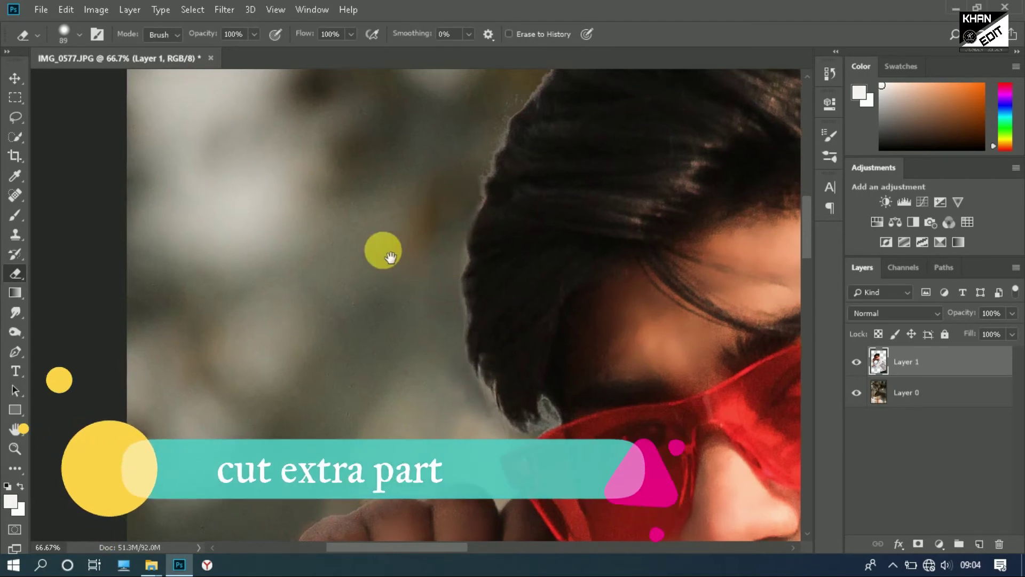
Step: Erase the light fringe along the hair edge and around the hair bun
key("ctrl+plus")
left_click_drag(374, 243, 446, 189)
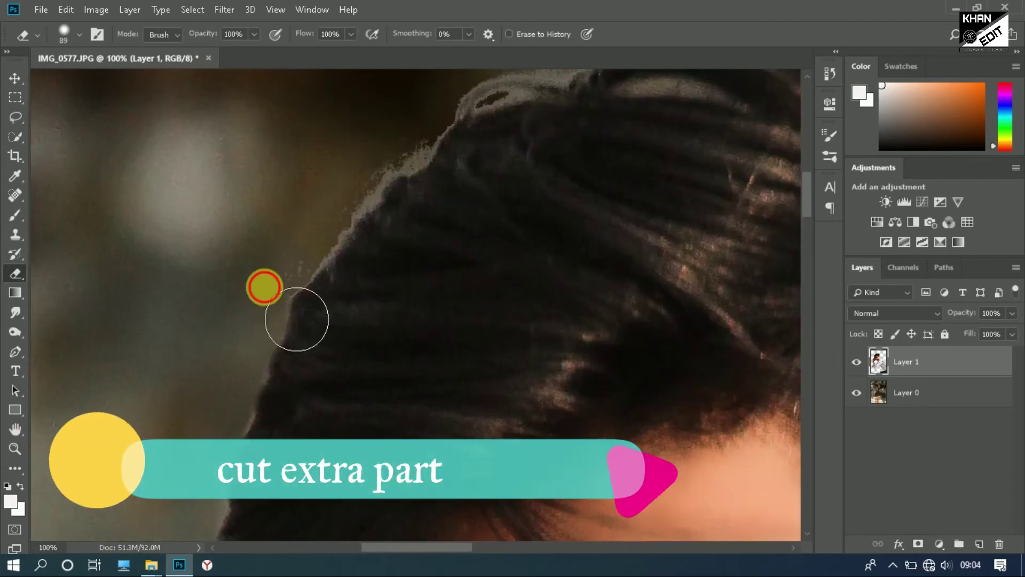
mouse_move(296, 319)
left_mouse_down()
mouse_move(408, 193)
mouse_move(544, 146)
mouse_move(605, 142)
left_mouse_up()
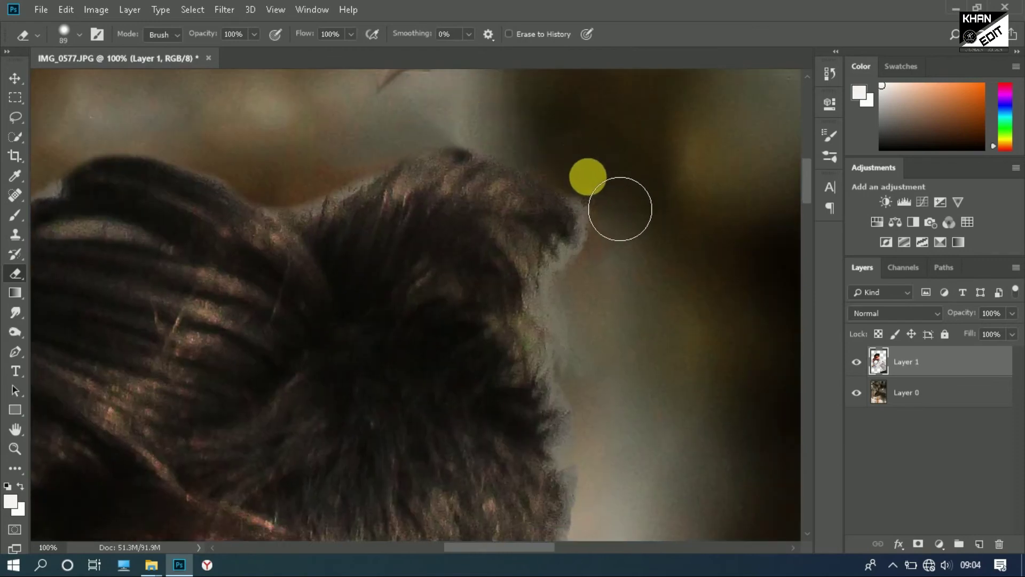
mouse_move(605, 142)
left_mouse_down()
mouse_move(579, 268)
mouse_move(790, 181)
left_mouse_up()
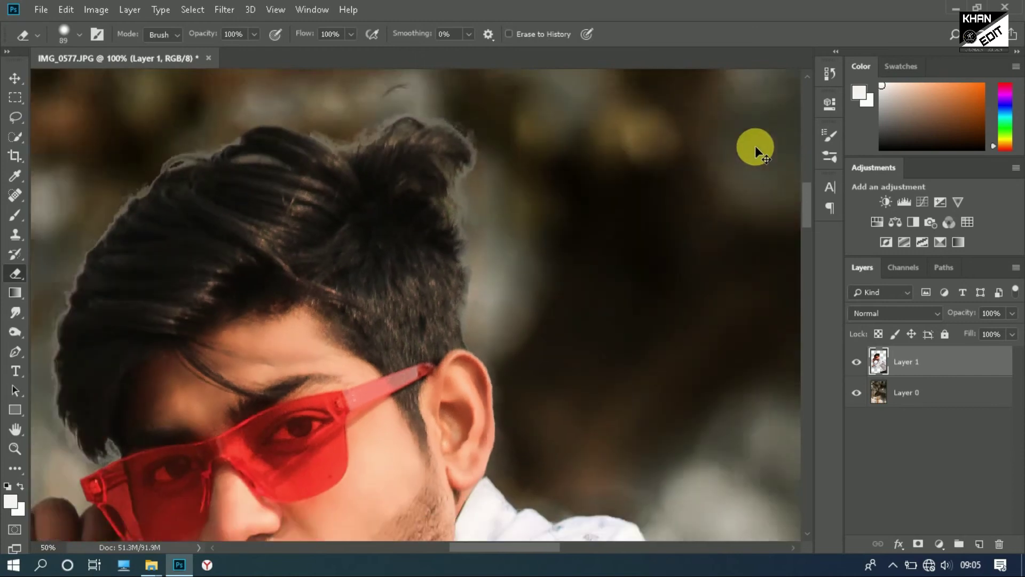
scroll(754, 148, "down", 4)
scroll(407, 274, "up", 1)
Step: With a smaller eraser, remove the grey fringe along the beard, neck and shirt edges
mouse_move(283, 395)
left_mouse_down()
mouse_move(473, 167)
mouse_move(467, 191)
left_mouse_up()
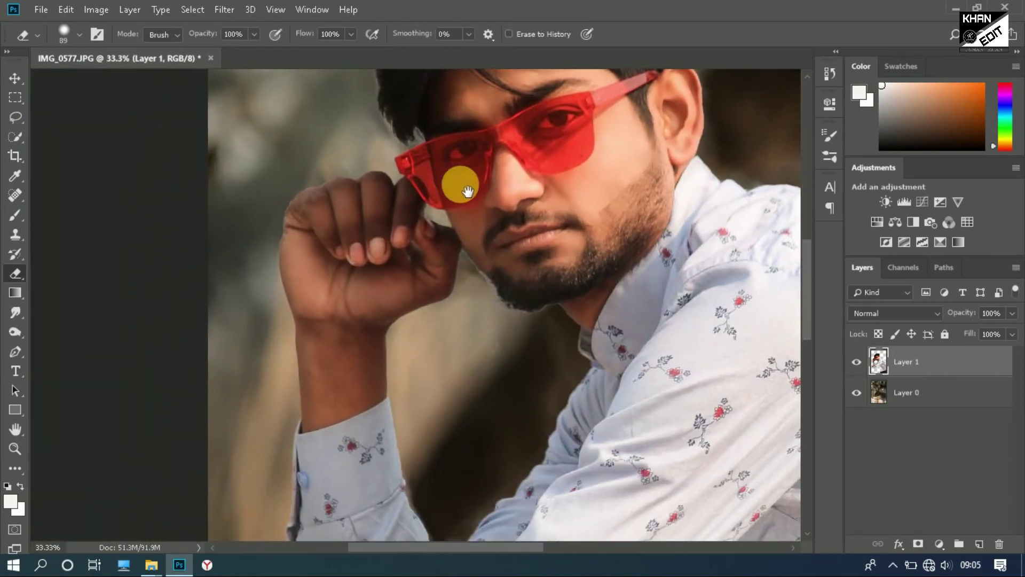
scroll(478, 204, "up", 3)
scroll(468, 275, "up", 3)
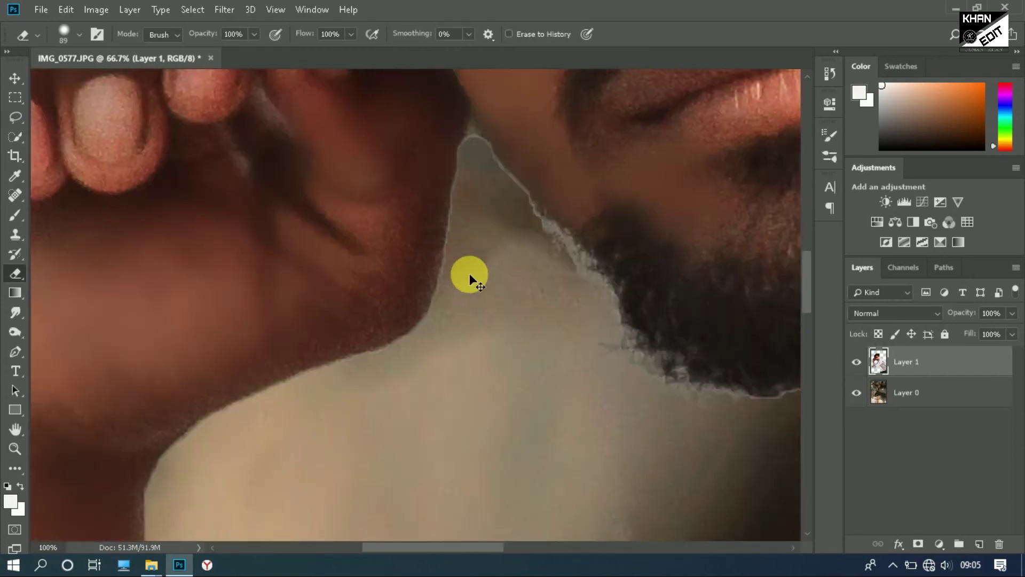
scroll(448, 289, "up", 1)
key("bracketleft")
key("bracketleft")
key("bracketleft")
mouse_move(522, 293)
left_mouse_down()
mouse_move(590, 341)
mouse_move(599, 426)
mouse_move(355, 238)
mouse_move(430, 320)
left_mouse_up()
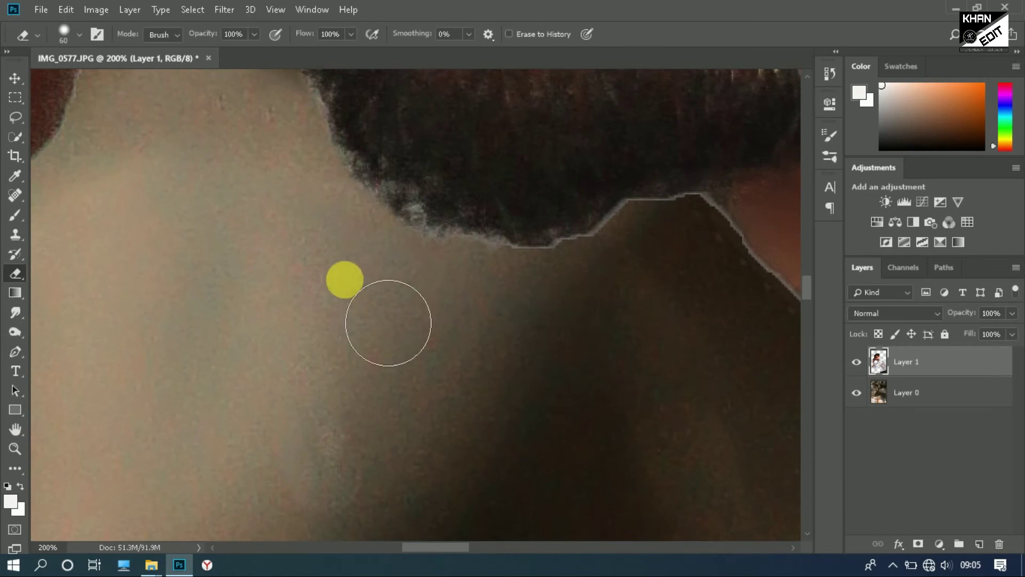
left_click_drag(583, 290, 394, 343)
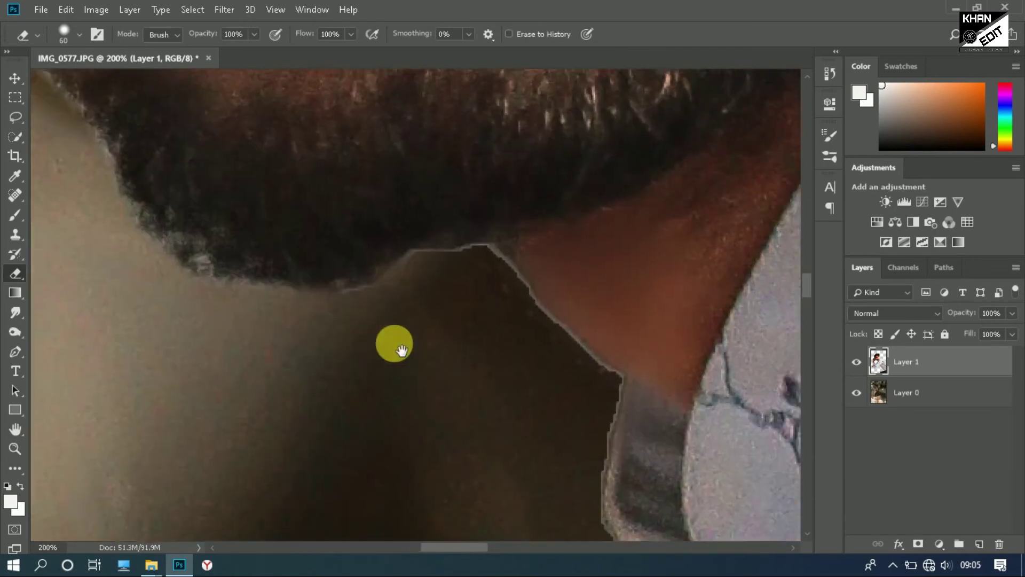
left_click_drag(501, 341, 515, 344)
scroll(469, 389, "down", 2)
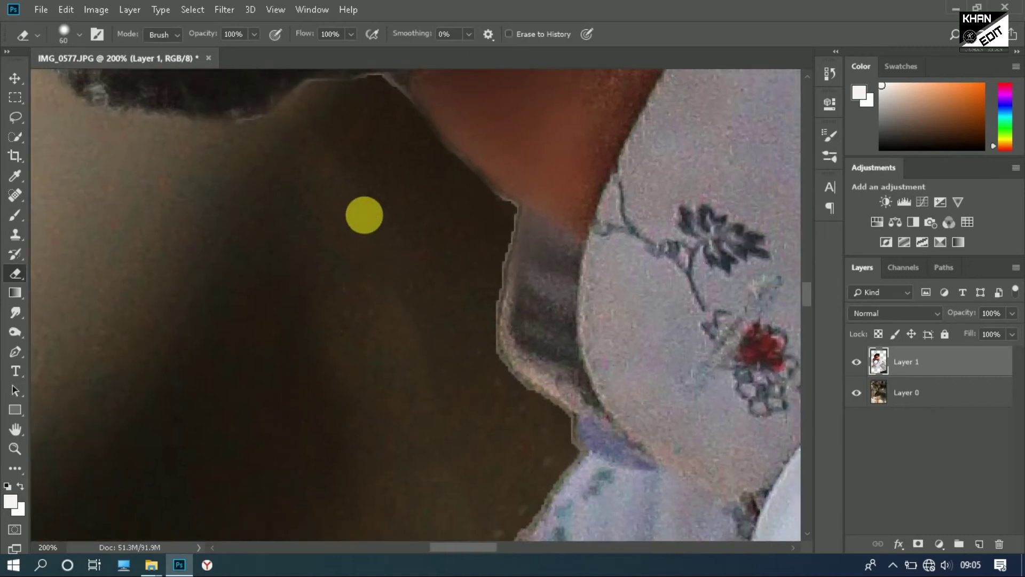
scroll(441, 246, "down", 1)
scroll(439, 244, "down", 4)
scroll(434, 240, "down", 2)
scroll(434, 238, "up", 1)
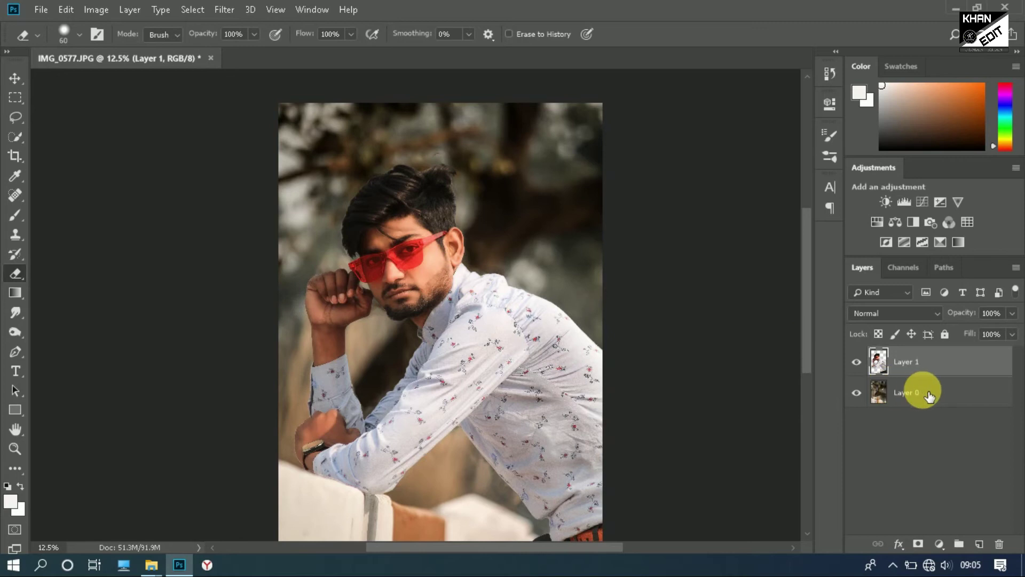
Step: Merge Layer 1 down into Layer 0
key("v")
left_click(945, 395)
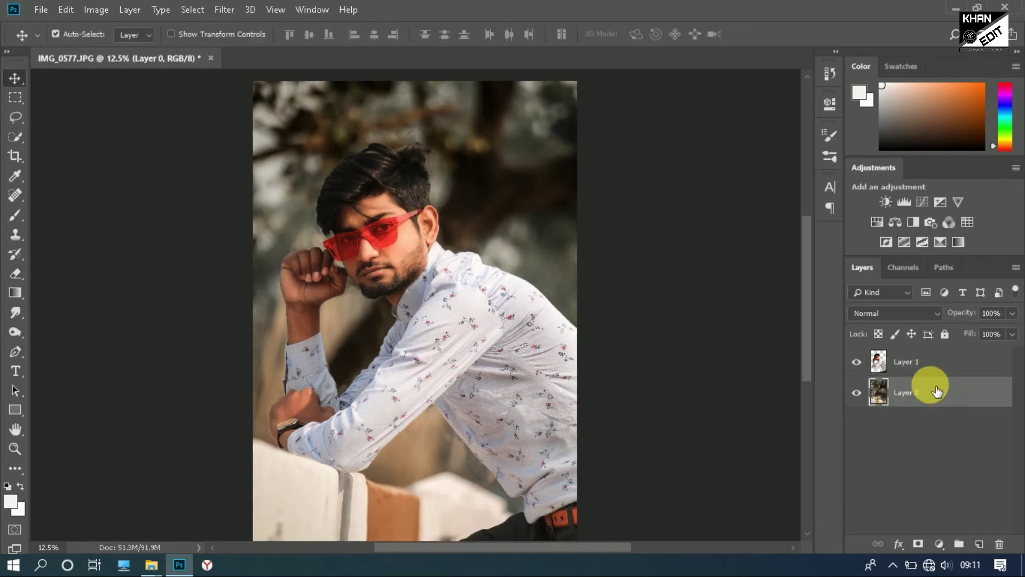
left_click(926, 366)
right_click(926, 367)
left_click(816, 419)
Step: Hide Layer 0, duplicate it as Layer 0 copy, and launch Camera Raw Filter on the copy
left_click(857, 363)
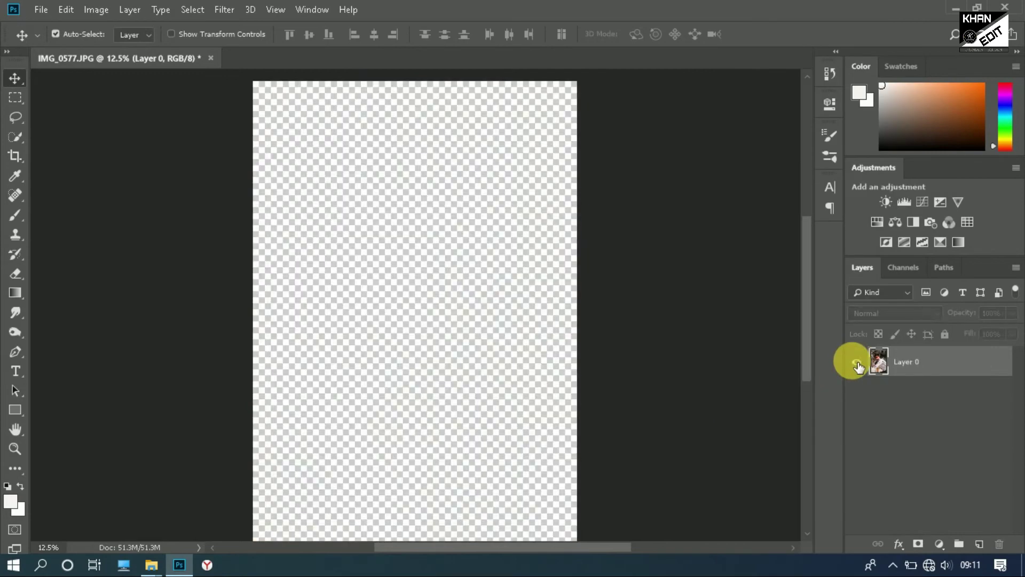
left_click_drag(934, 361, 979, 543)
left_click(224, 10)
left_click(260, 100)
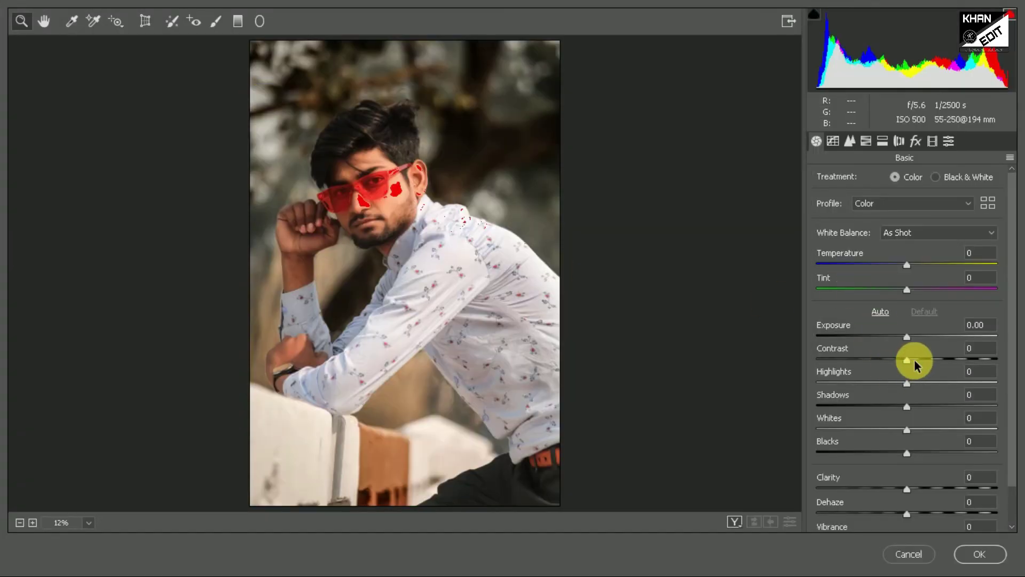
Step: In Camera Raw, set Contrast +13, Clarity +22 and Saturation -10
left_click_drag(914, 359, 917, 357)
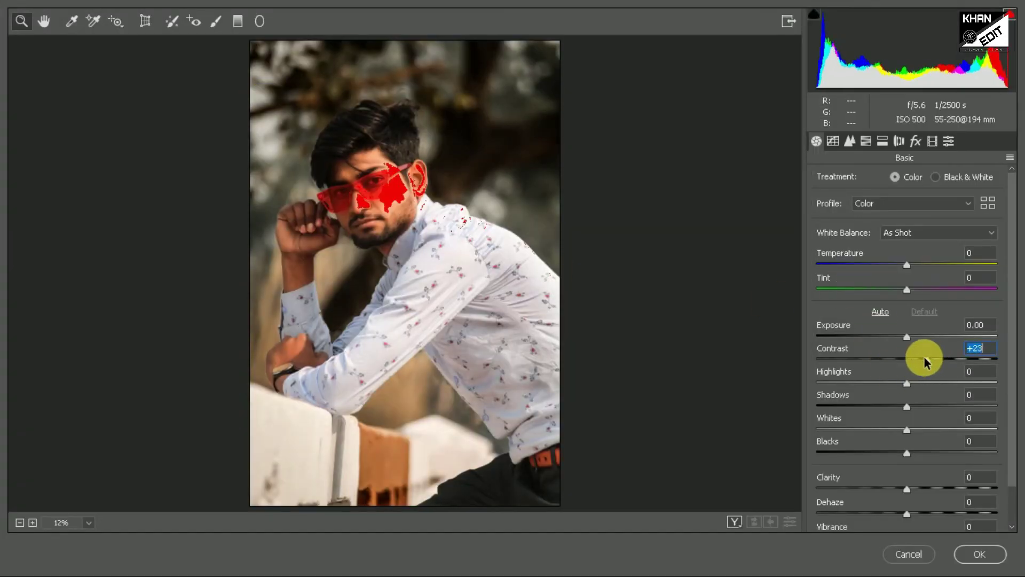
left_click_drag(289, 108, 445, 261)
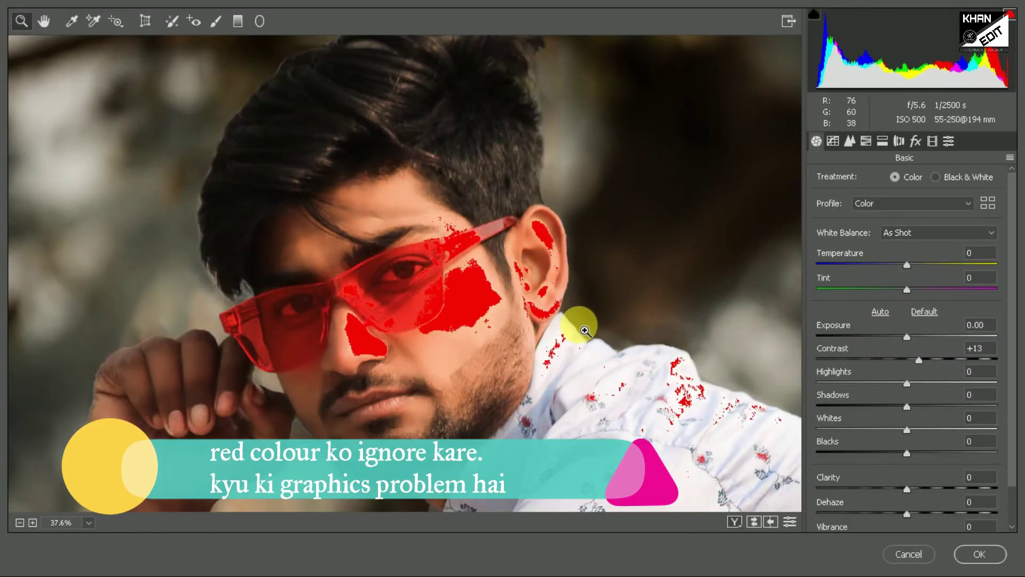
scroll(908, 459, "down", 2)
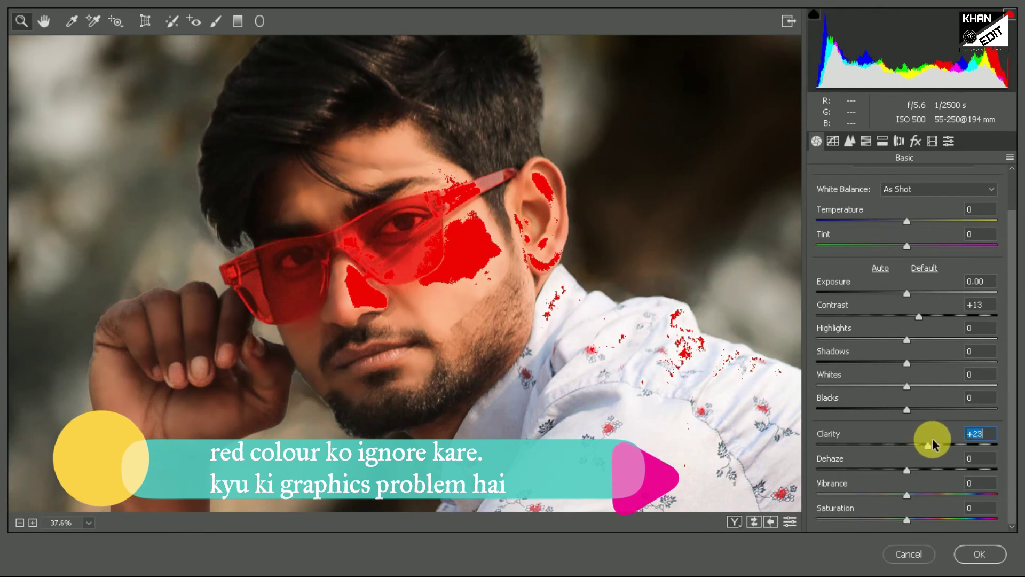
left_click_drag(936, 437, 927, 438)
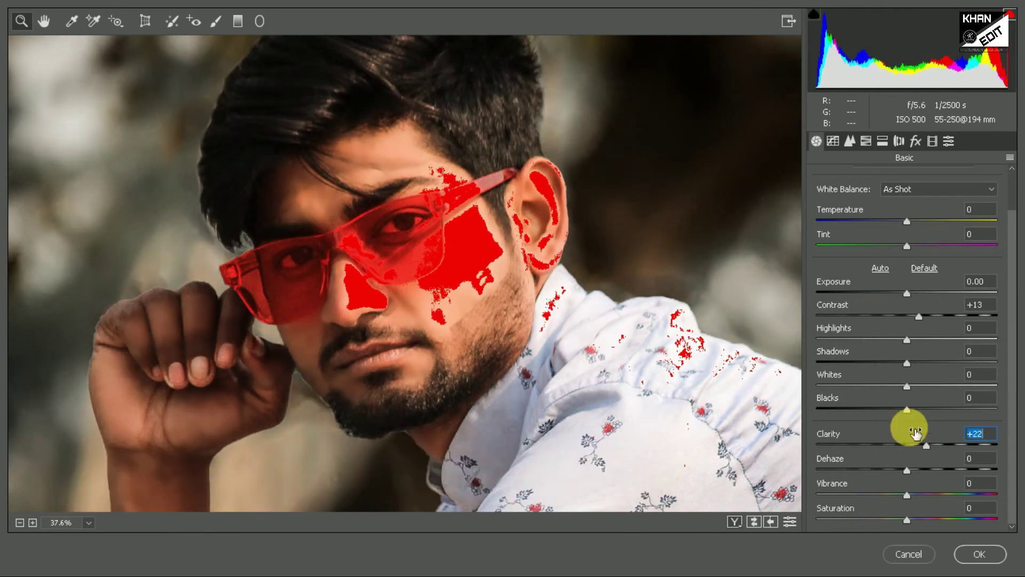
mouse_move(906, 517)
left_mouse_down()
mouse_move(870, 523)
mouse_move(895, 531)
left_mouse_up()
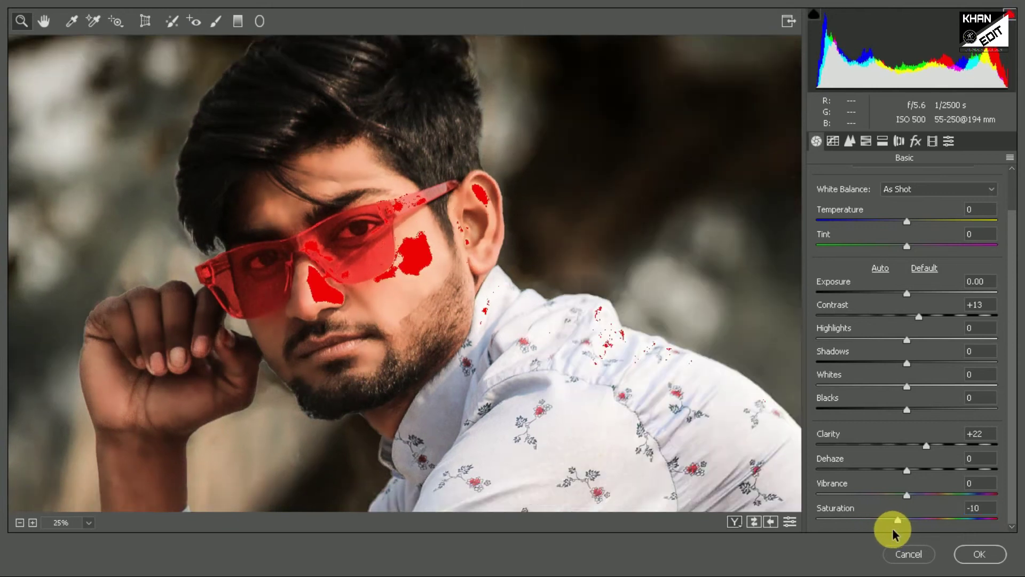
key("ctrl+0")
left_click(609, 362)
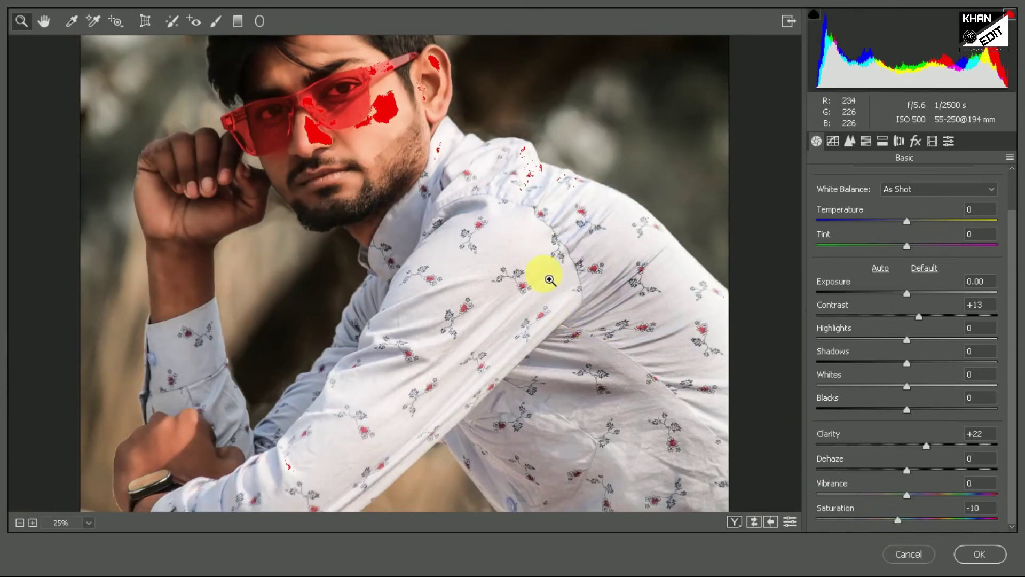
left_click_drag(540, 274, 555, 430)
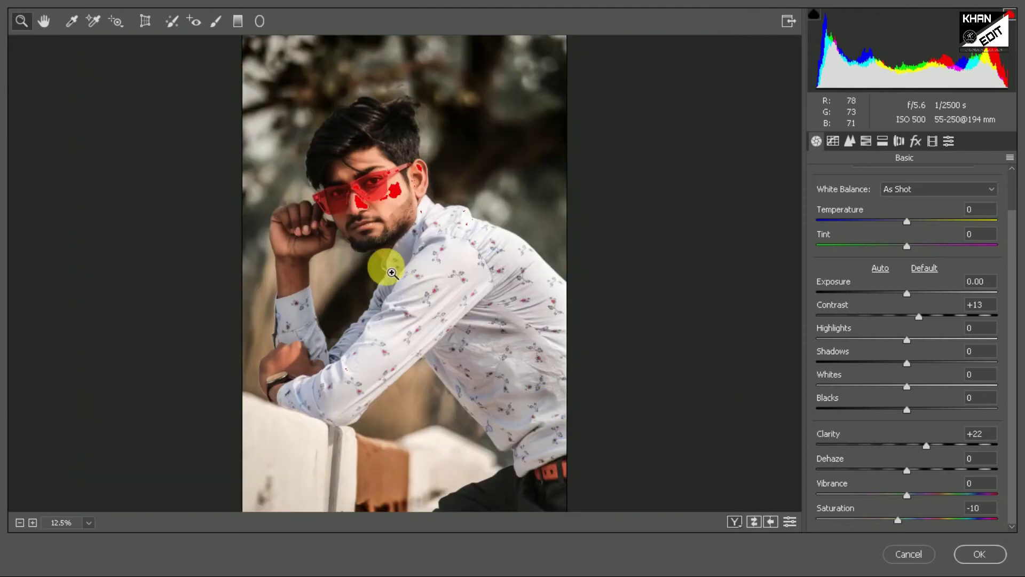
Step: Add a darkening Post Crop Vignette (Highlight Priority, Amount -52) and apply the filter
left_click(916, 141)
left_click_drag(880, 336, 891, 339)
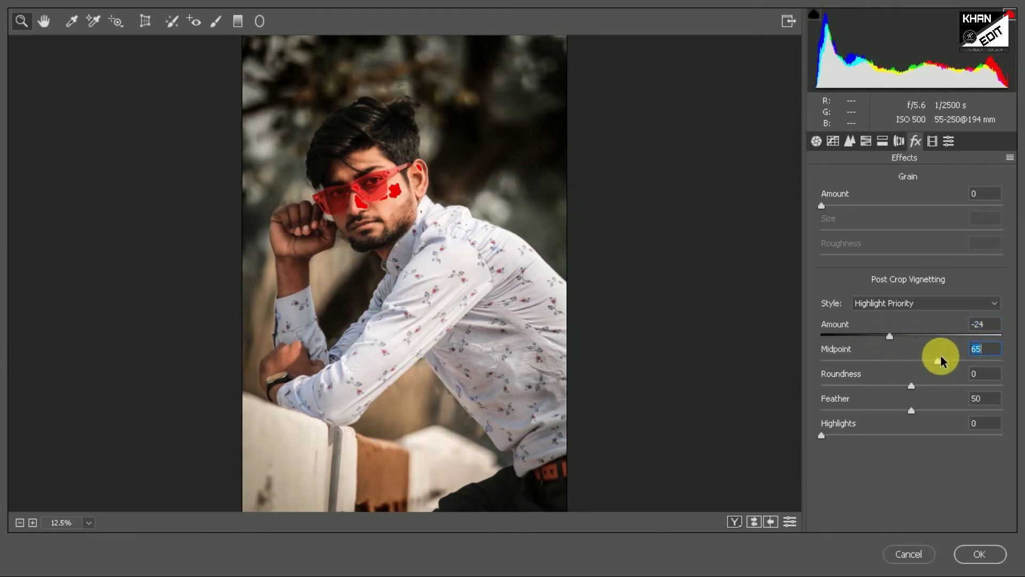
left_click_drag(940, 362, 949, 361)
left_click_drag(889, 336, 865, 335)
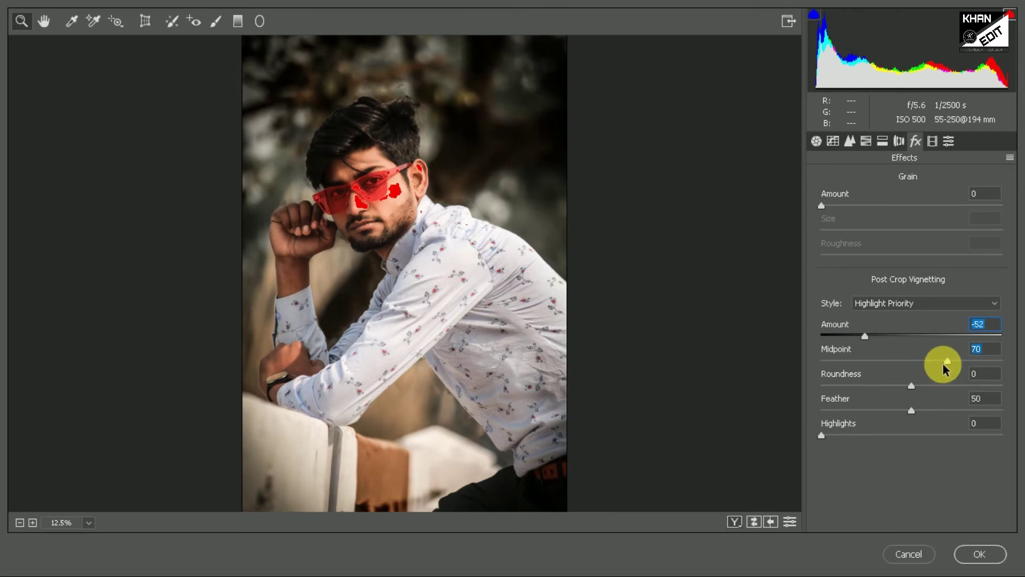
mouse_move(945, 365)
left_mouse_down()
mouse_move(936, 364)
mouse_move(944, 368)
left_mouse_up()
left_click(972, 555)
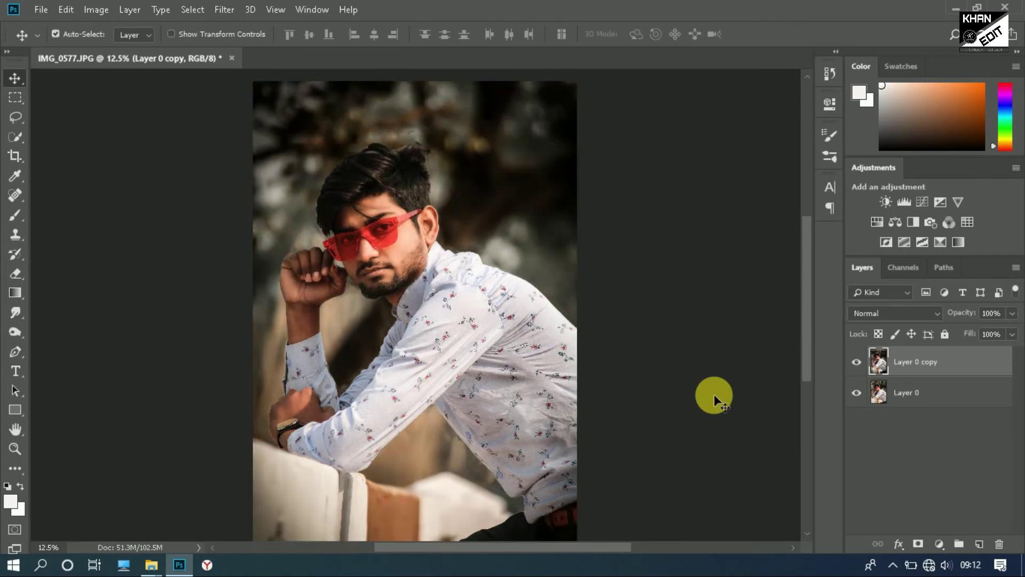
key("ctrl+plus")
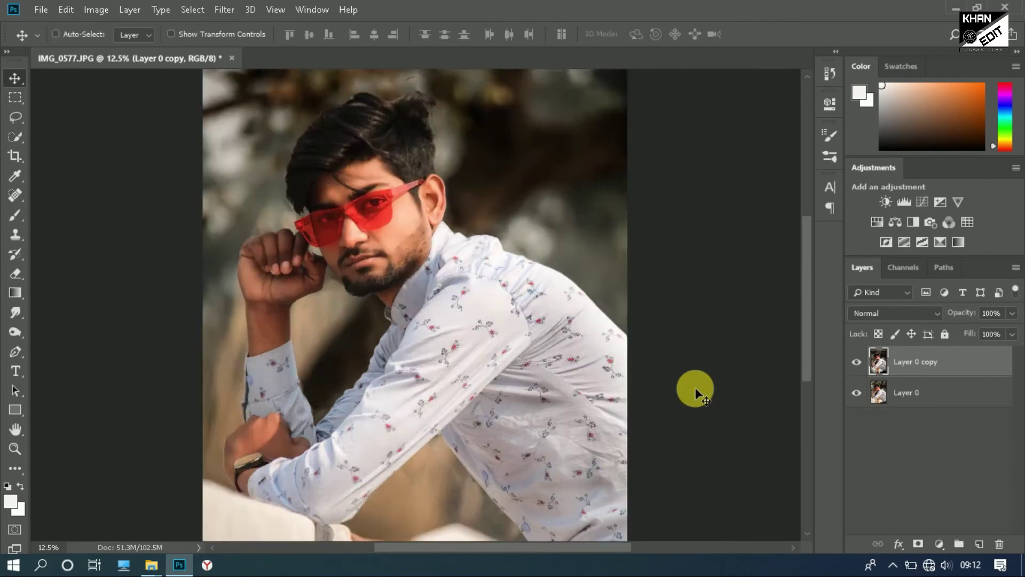
key("ctrl+plus")
Step: Compare the toned Layer 0 copy against the original, then merge it down into Layer 0
left_click(856, 363)
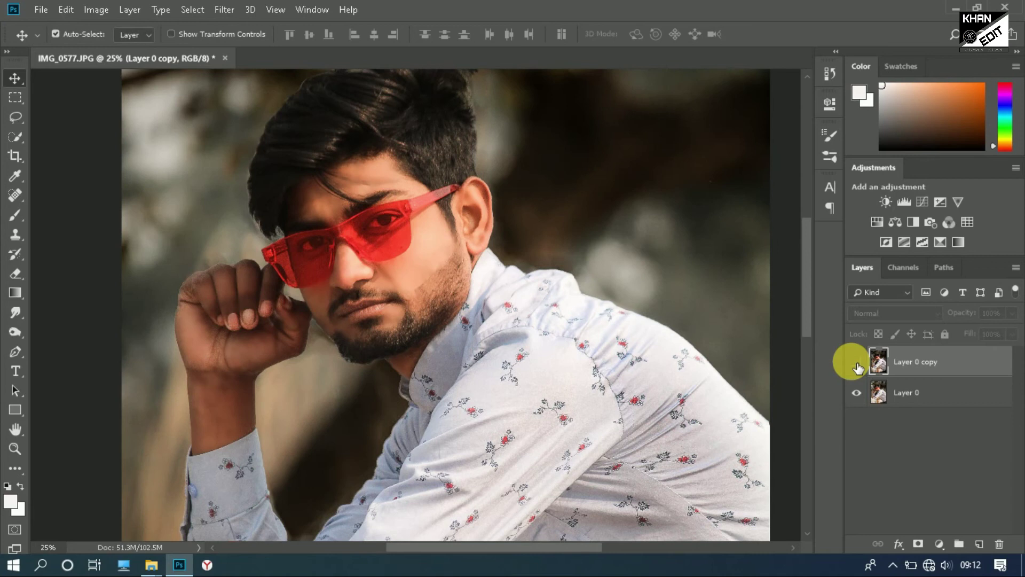
key("ctrl+minus")
key("ctrl+minus")
key("ctrl+minus")
scroll(635, 344, "up", 1)
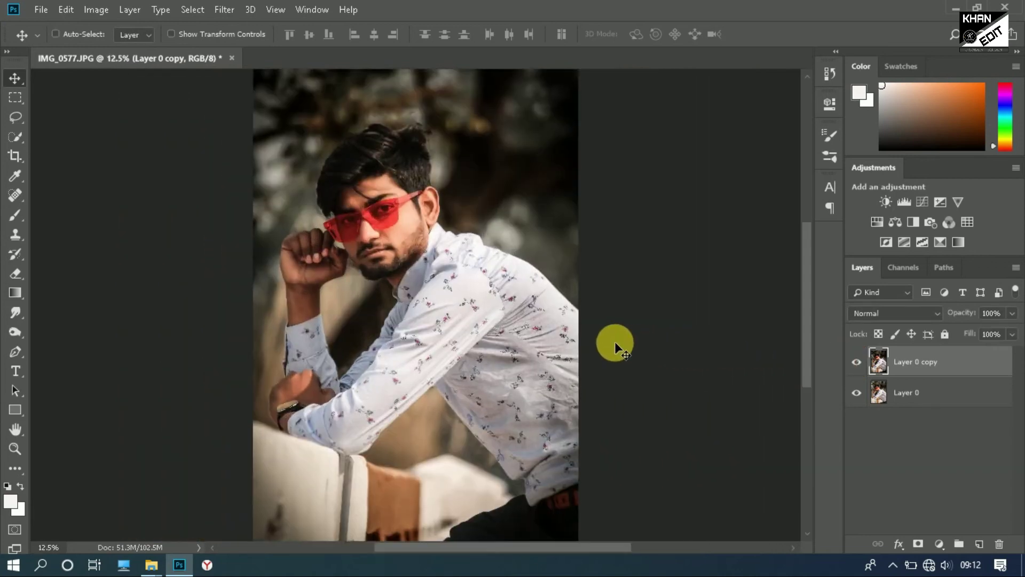
scroll(328, 240, "up", 2)
scroll(362, 309, "down", 1)
mouse_move(362, 309)
left_mouse_down()
mouse_move(387, 408)
mouse_move(469, 385)
left_mouse_up()
scroll(469, 386, "down", 3)
scroll(469, 386, "down", 2)
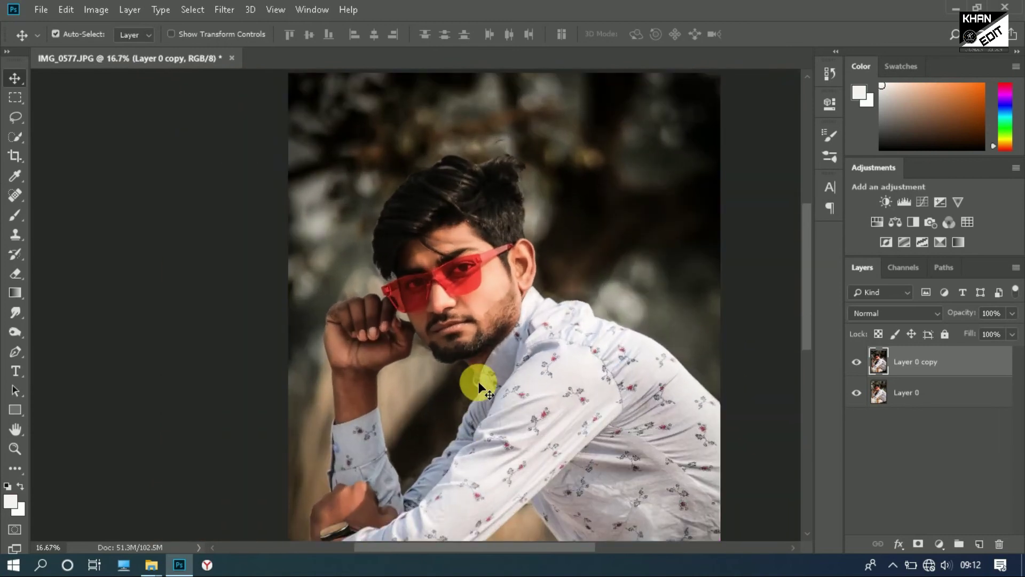
scroll(478, 374, "right", 2)
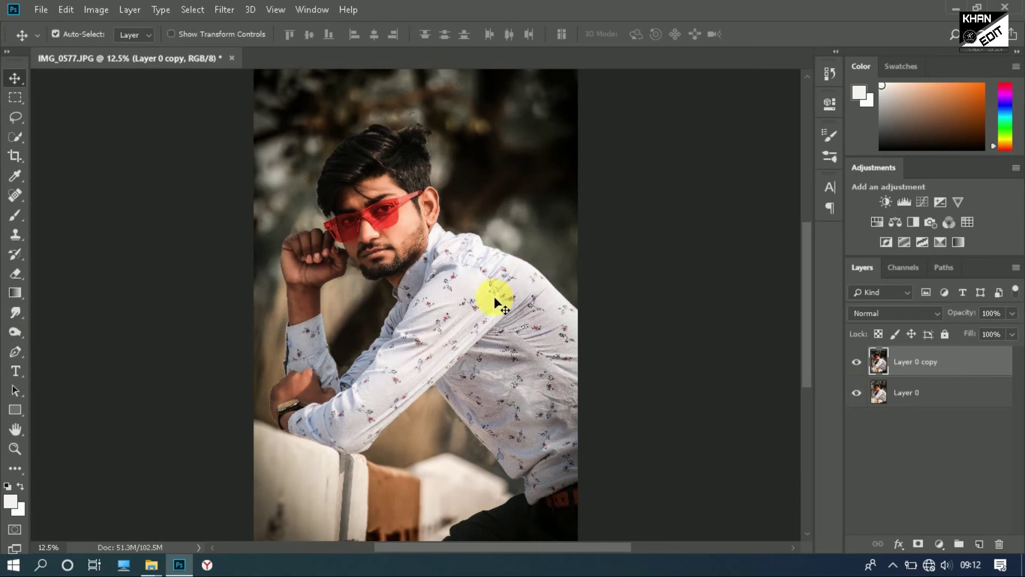
right_click(955, 370)
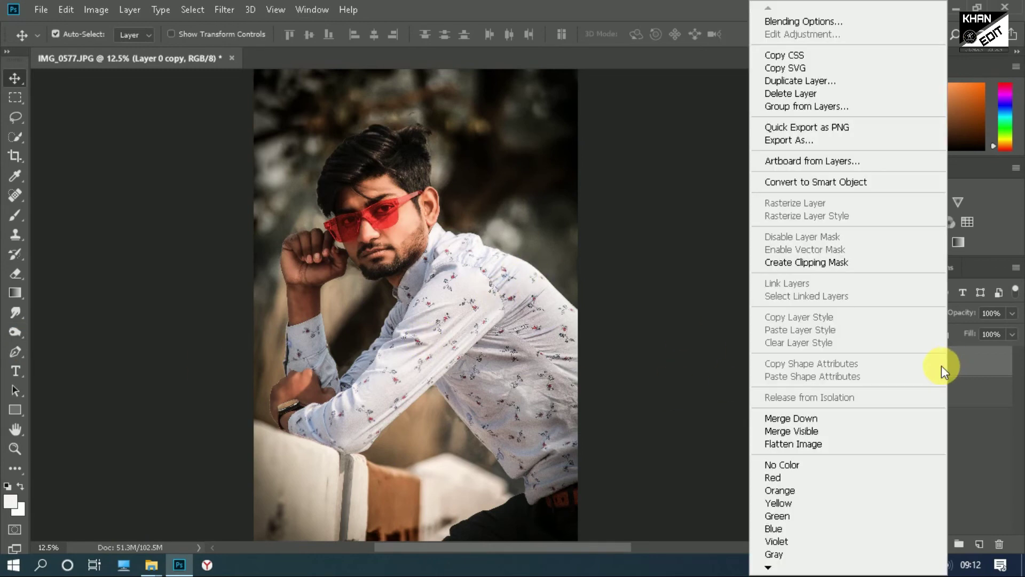
left_click(826, 415)
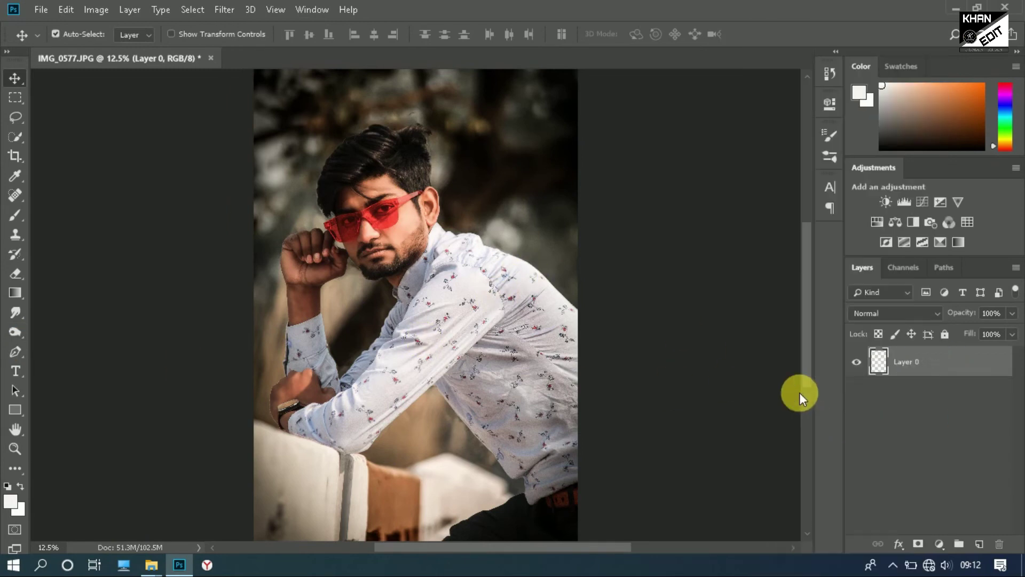
right_click(14, 335)
left_click(64, 332)
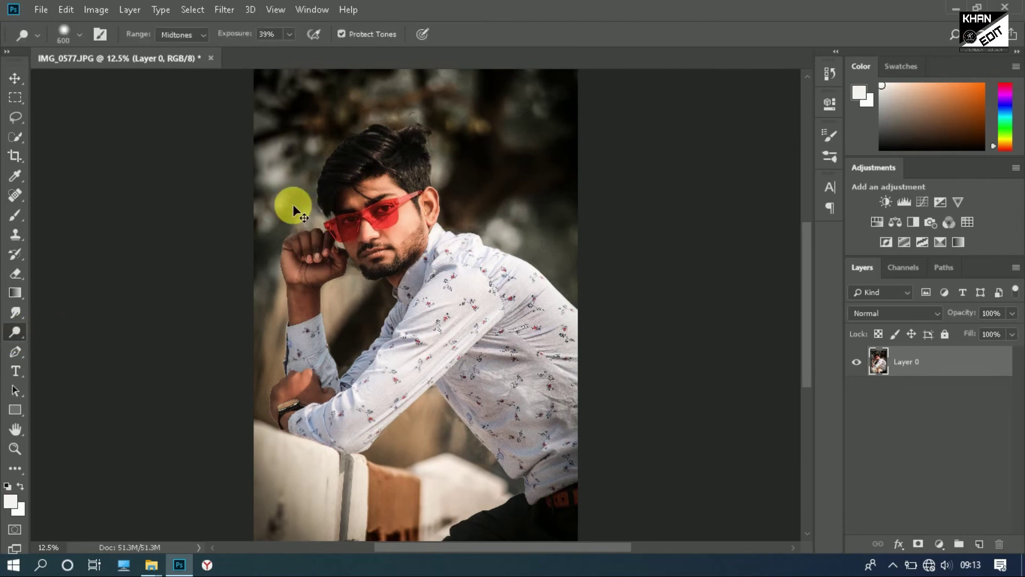
key("ctrl+plus")
left_click_drag(294, 196, 469, 430)
key("ctrl+plus")
key("bracketleft")
mouse_move(560, 233)
left_mouse_down()
mouse_move(480, 290)
mouse_move(567, 222)
mouse_move(521, 238)
mouse_move(455, 315)
mouse_move(481, 269)
mouse_move(552, 244)
mouse_move(478, 233)
mouse_move(509, 255)
mouse_move(366, 245)
mouse_move(393, 219)
left_mouse_up()
key("ctrl+minus")
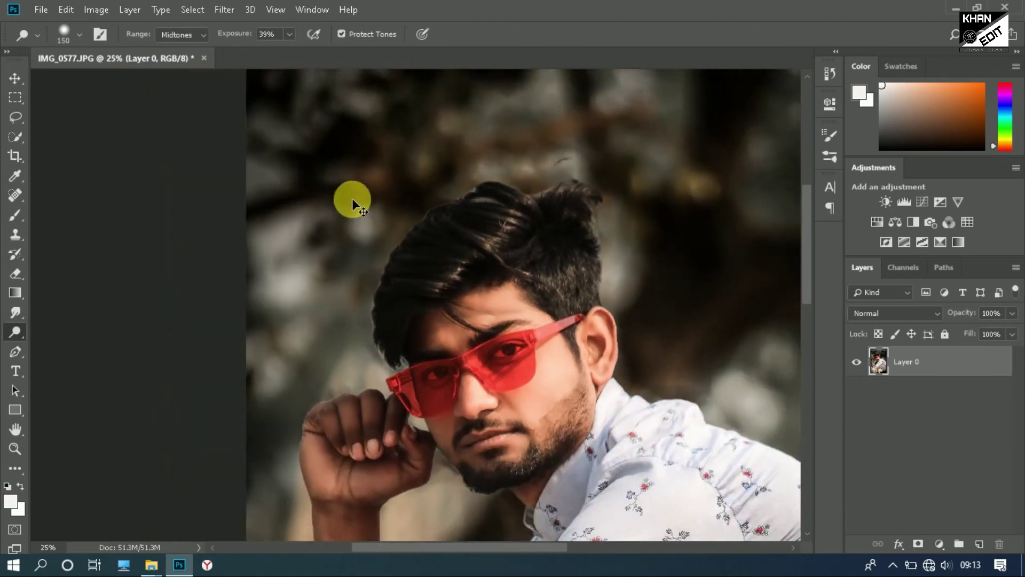
key("ctrl+minus")
key("bracketright")
key("bracketright")
key("bracketright")
left_click_drag(698, 213, 657, 391)
left_click_drag(622, 246, 579, 168)
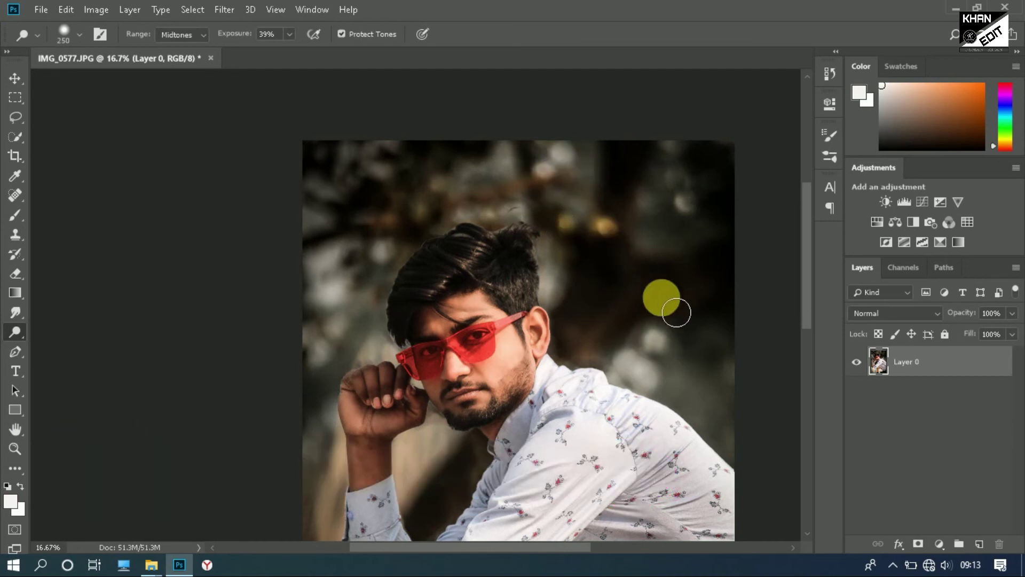
left_click_drag(657, 339, 583, 227)
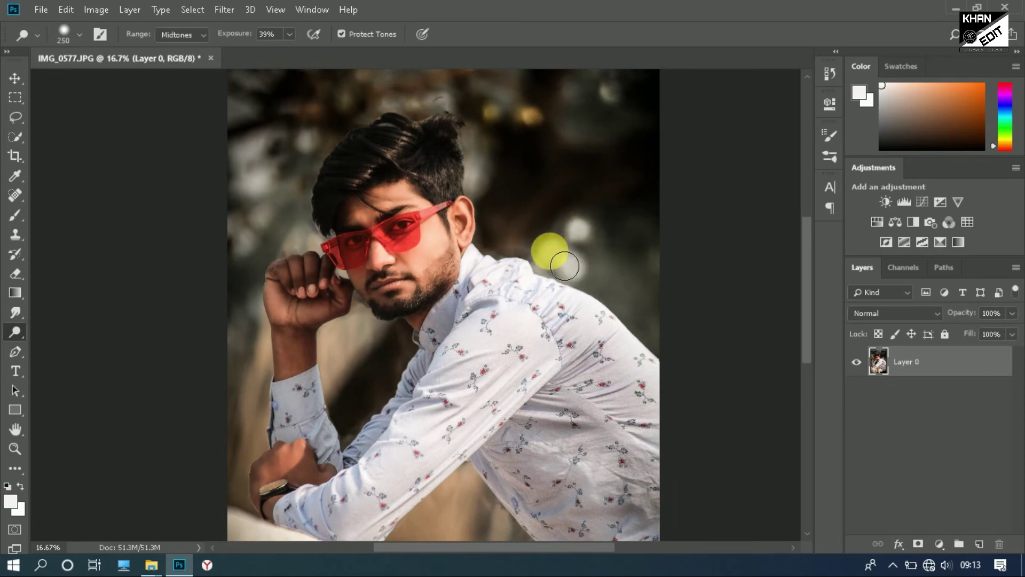
scroll(514, 290, "left", 5)
scroll(515, 291, "up", 1)
scroll(513, 230, "right", 1)
scroll(512, 230, "up", 1)
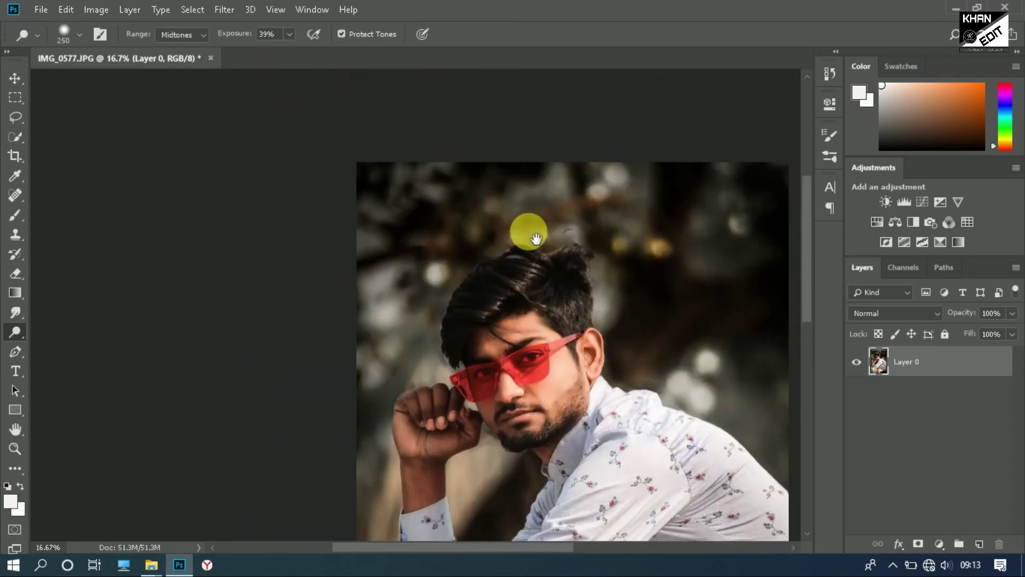
scroll(590, 293, "right", 3)
scroll(590, 293, "down", 2)
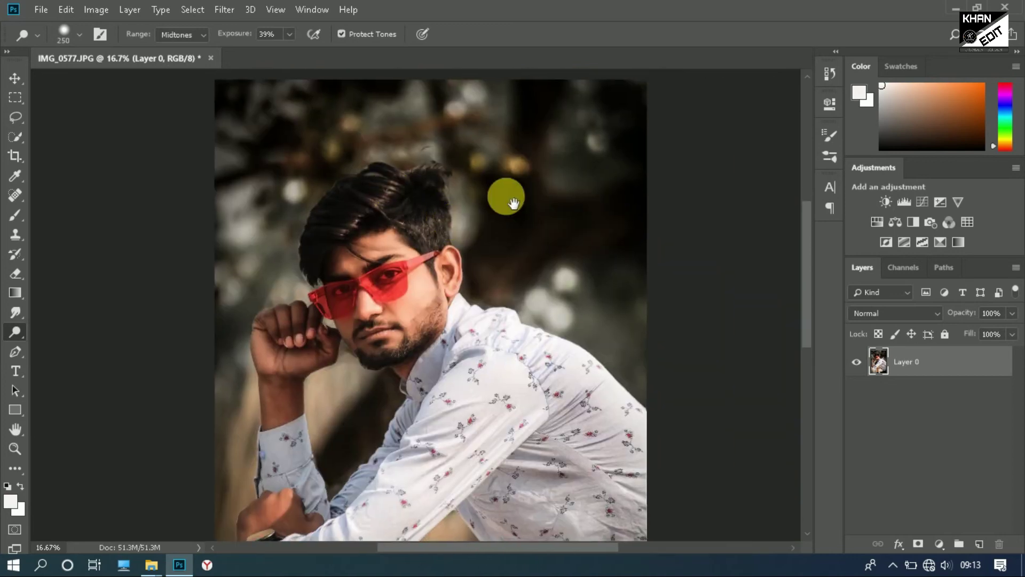
scroll(503, 195, "right", 1)
scroll(503, 194, "up", 1)
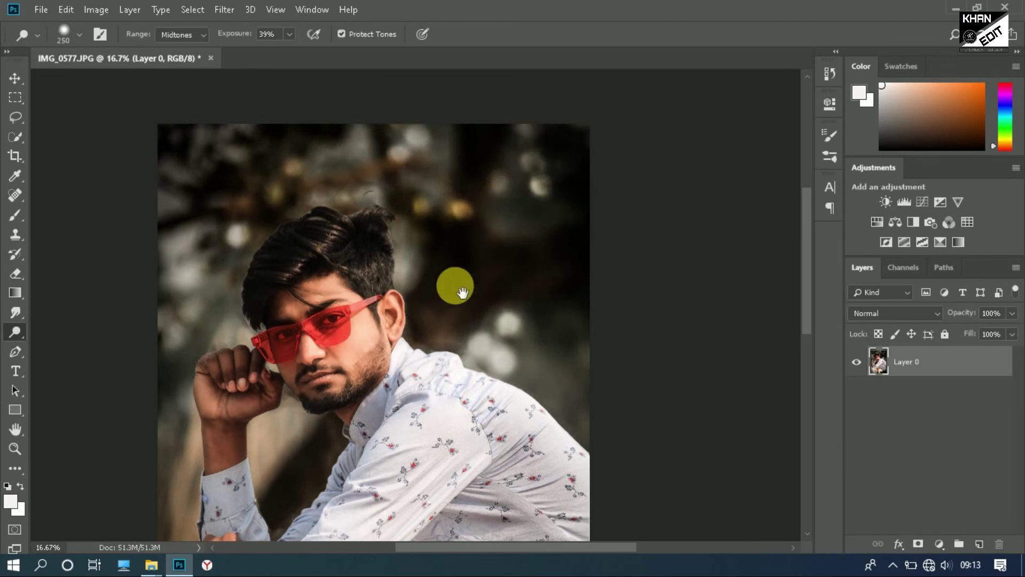
scroll(538, 258, "left", 2)
scroll(531, 263, "down", 2)
scroll(531, 264, "right", 1)
scroll(624, 271, "right", 1)
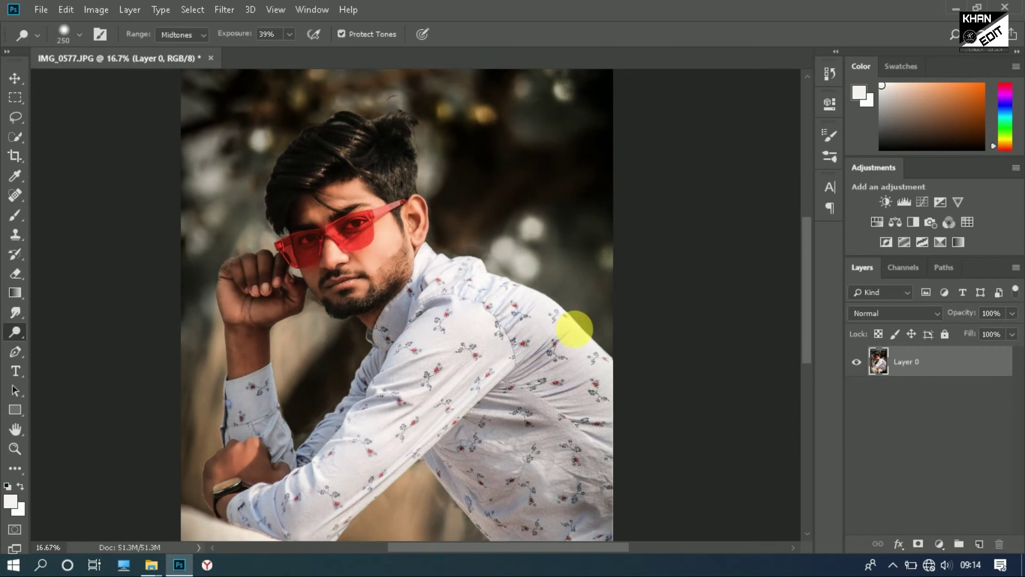
scroll(571, 264, "right", 1)
mouse_move(395, 229)
left_mouse_down()
mouse_move(486, 343)
mouse_move(522, 355)
left_mouse_up()
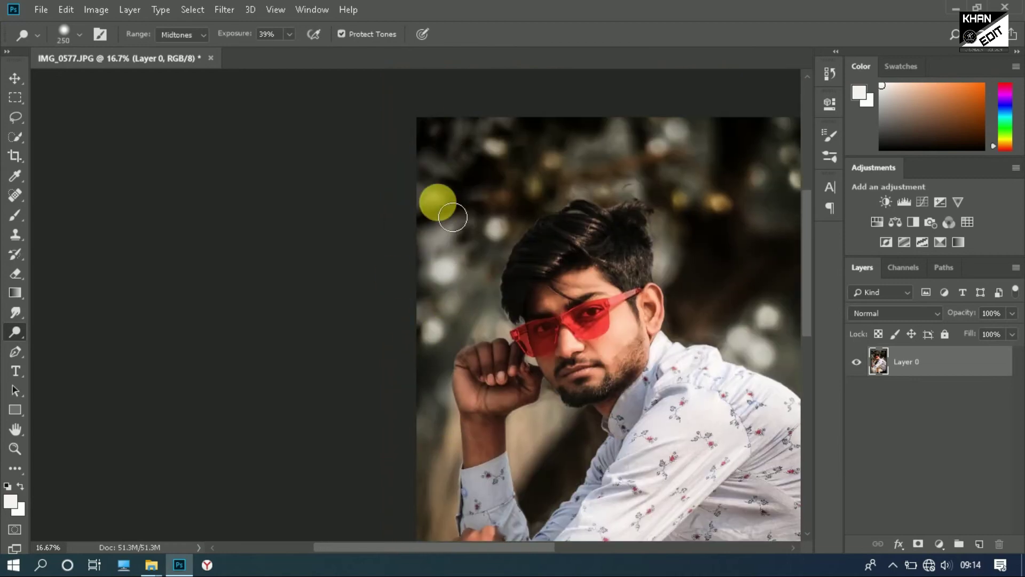
scroll(386, 442, "down", 2)
mouse_move(384, 451)
left_mouse_down()
mouse_move(424, 349)
mouse_move(444, 399)
left_mouse_up()
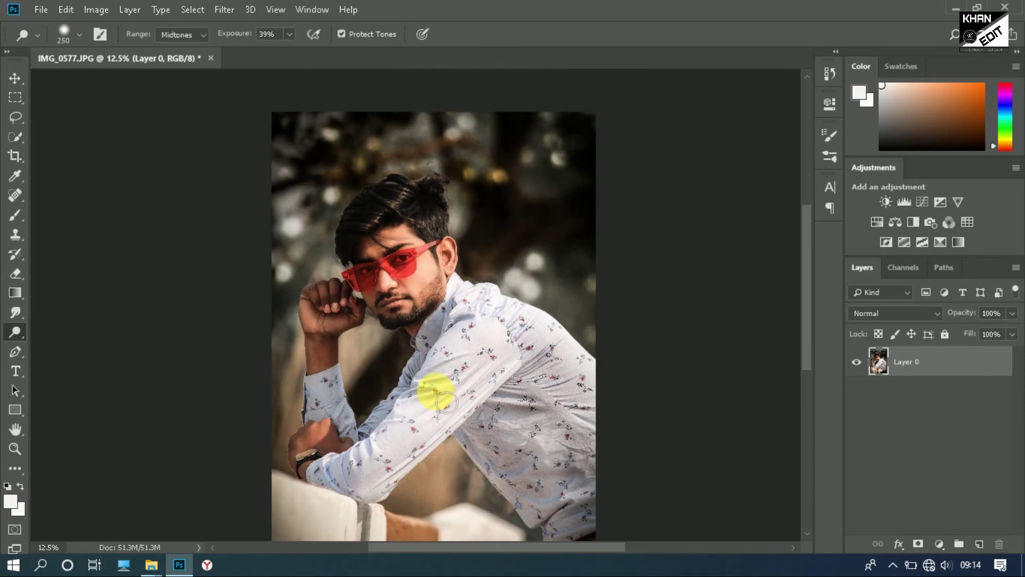
scroll(445, 399, "up", 1)
mouse_move(503, 241)
left_mouse_down()
mouse_move(494, 274)
mouse_move(494, 264)
left_mouse_up()
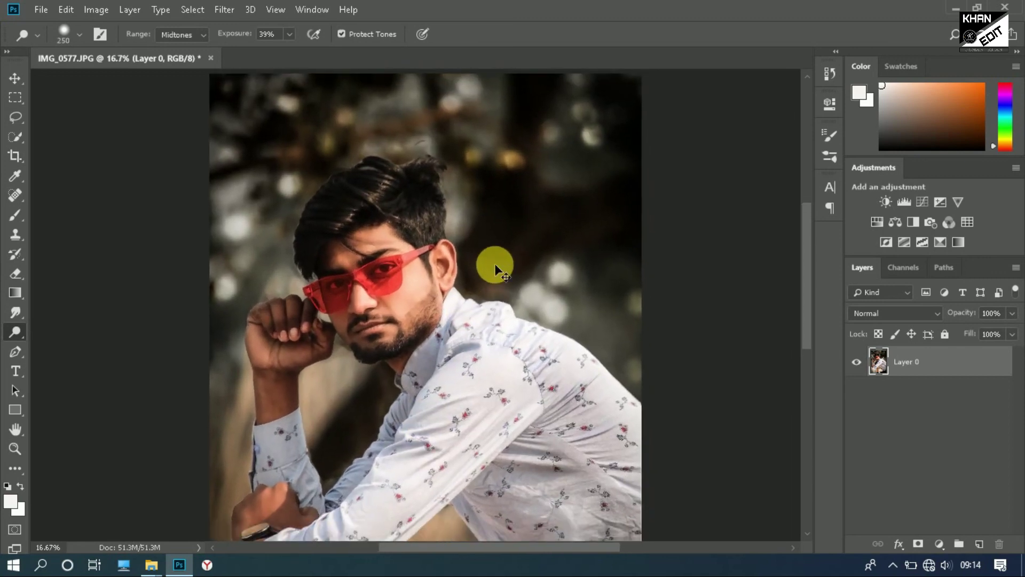
scroll(494, 263, "down", 1)
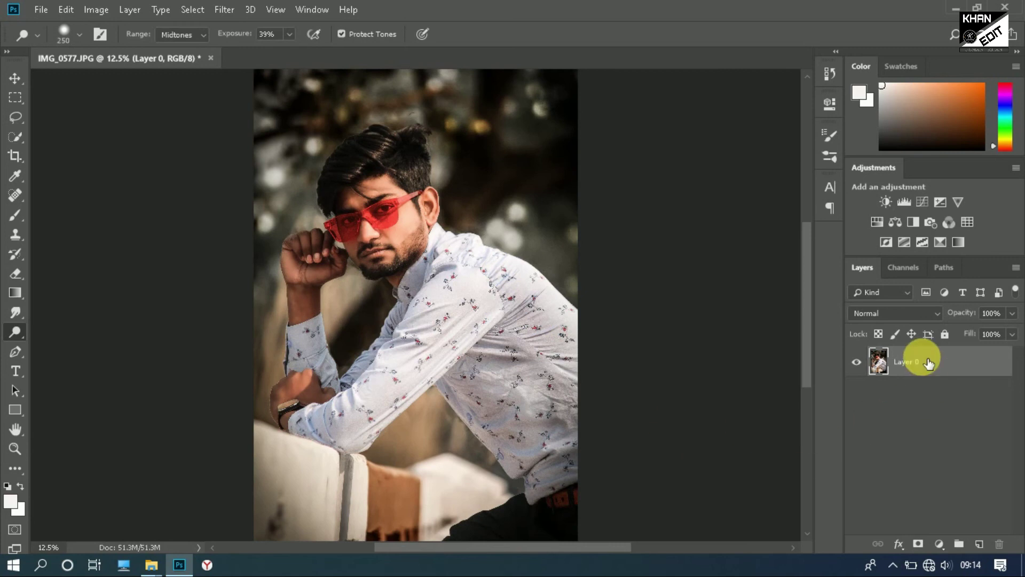
Step: Apply Camera Raw Detail luminance noise reduction of 34 to Layer 0 and inspect the result
right_click(930, 368)
left_click(949, 373)
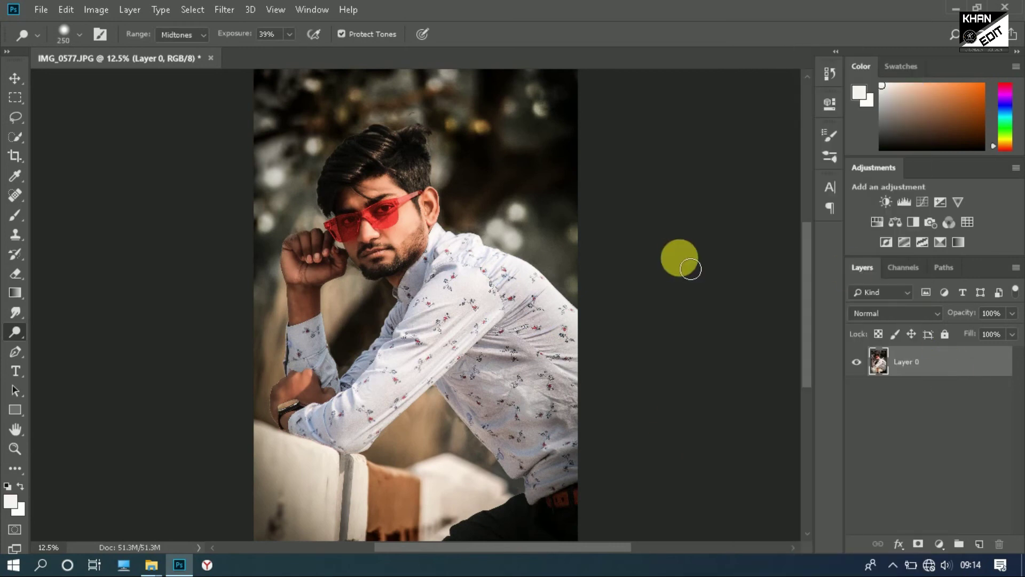
left_click(15, 80)
left_click(224, 9)
left_click(275, 131)
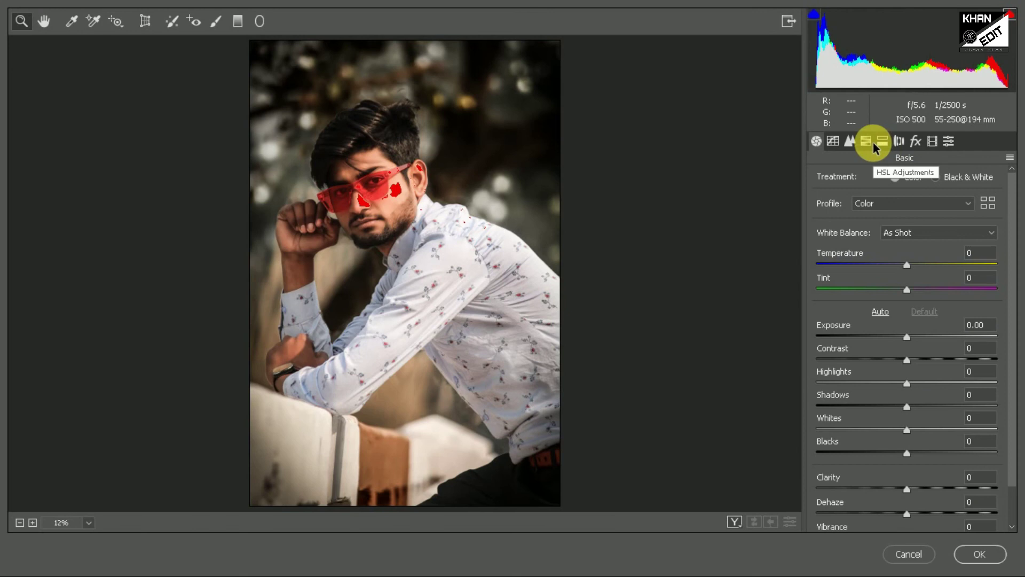
left_click(850, 141)
left_click_drag(822, 327, 882, 326)
left_click(979, 553)
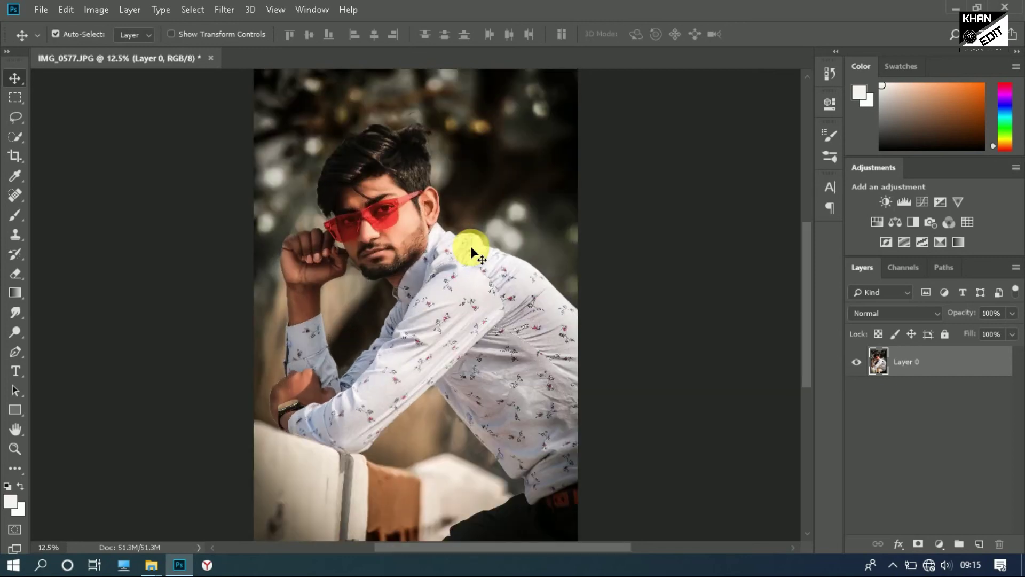
left_click_drag(437, 304, 426, 315)
scroll(389, 419, "down", 3)
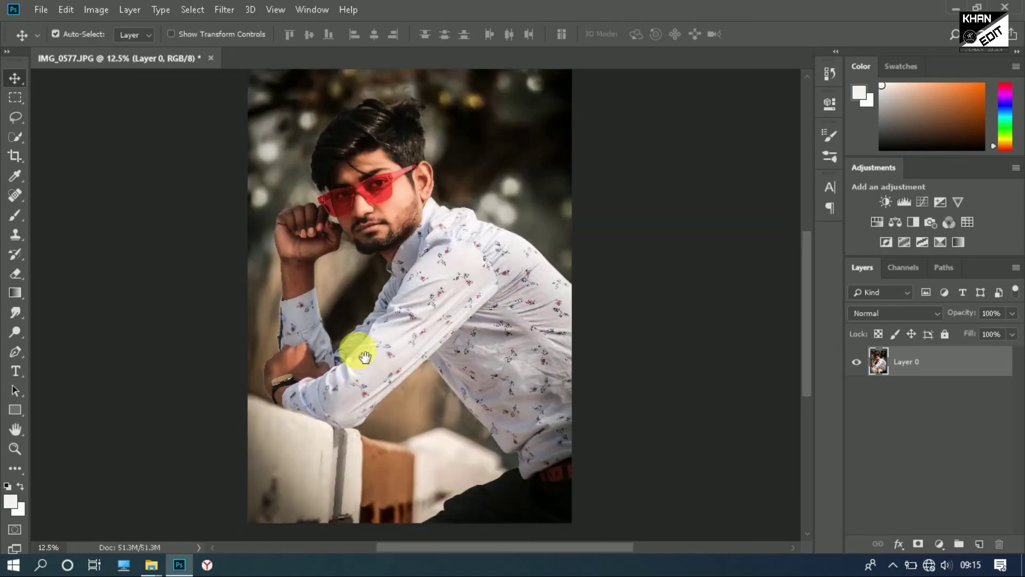
scroll(359, 348, "right", 5)
mouse_move(251, 340)
left_mouse_down()
mouse_move(410, 425)
mouse_move(391, 413)
left_mouse_up()
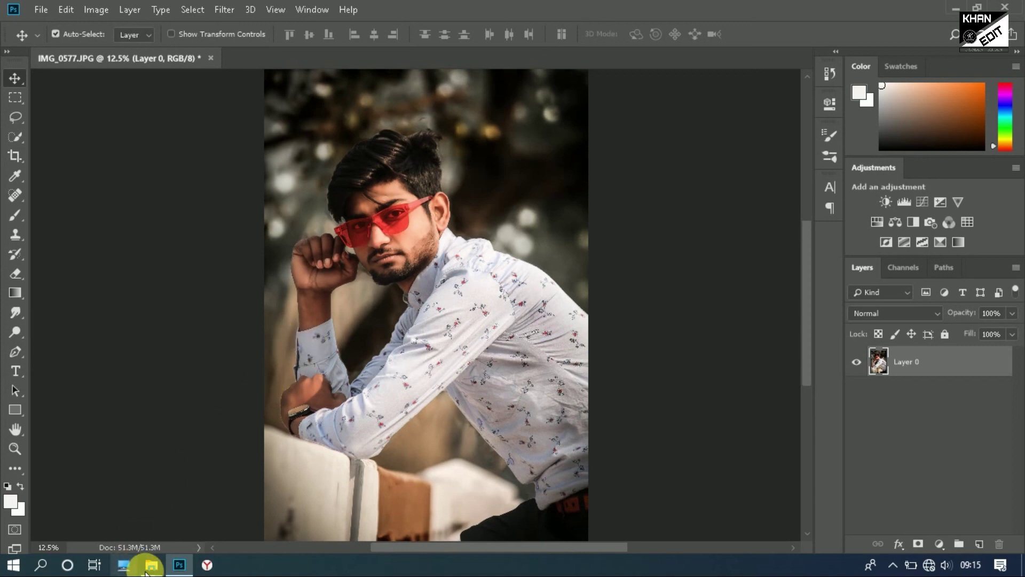
Step: Browse to D:\Video editing tools and drag the khan edit logo into the portrait
mouse_move(151, 564)
left_click(300, 520)
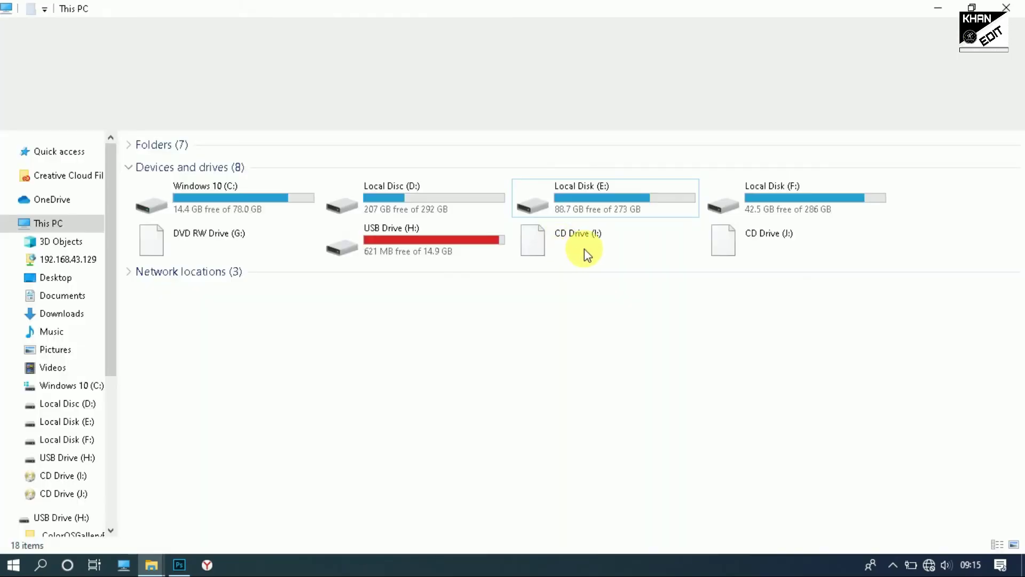
double_click(450, 201)
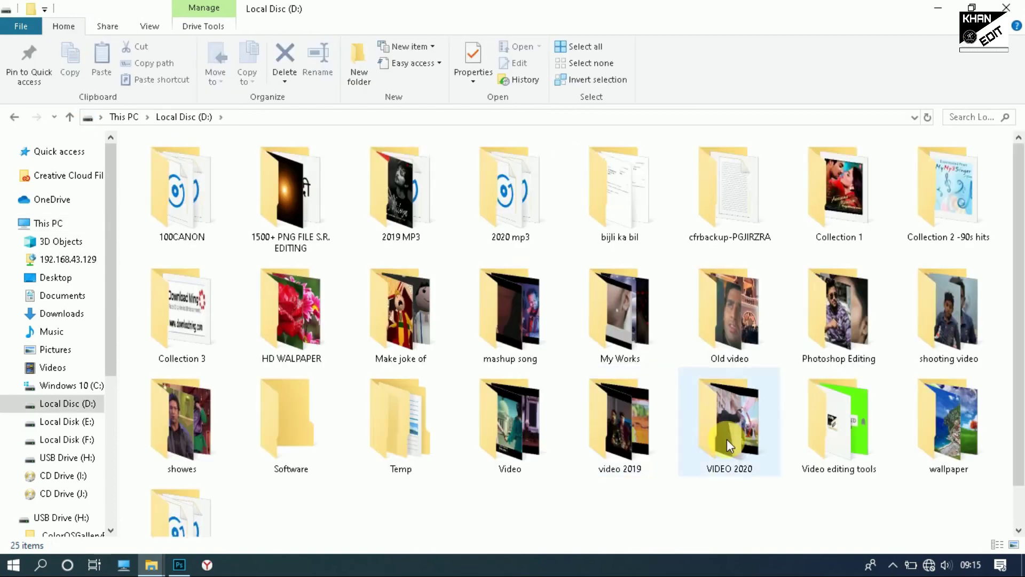
scroll(726, 439, "down", 1)
double_click(825, 410)
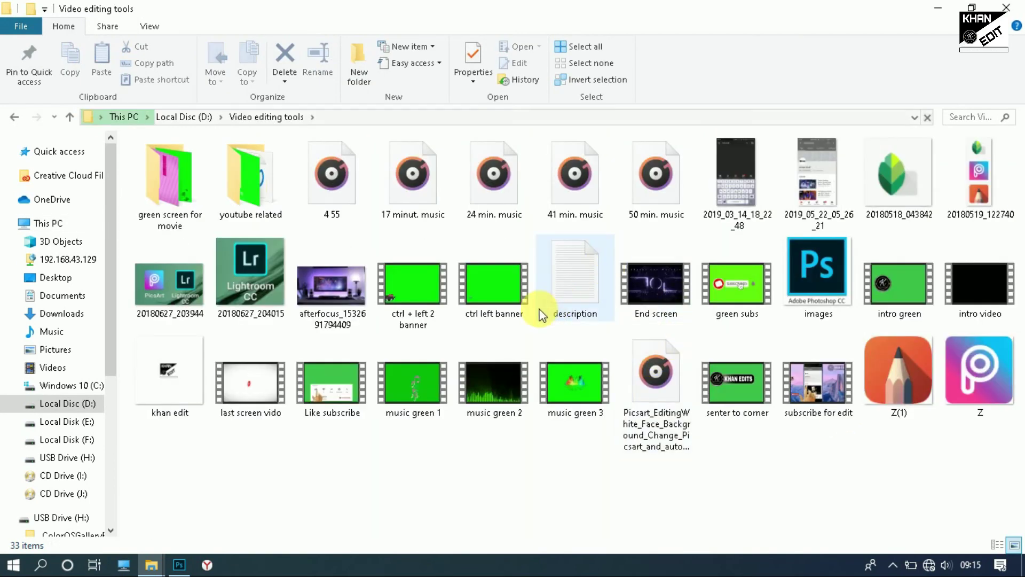
mouse_move(169, 370)
left_mouse_down()
mouse_move(489, 188)
mouse_move(494, 248)
left_mouse_up()
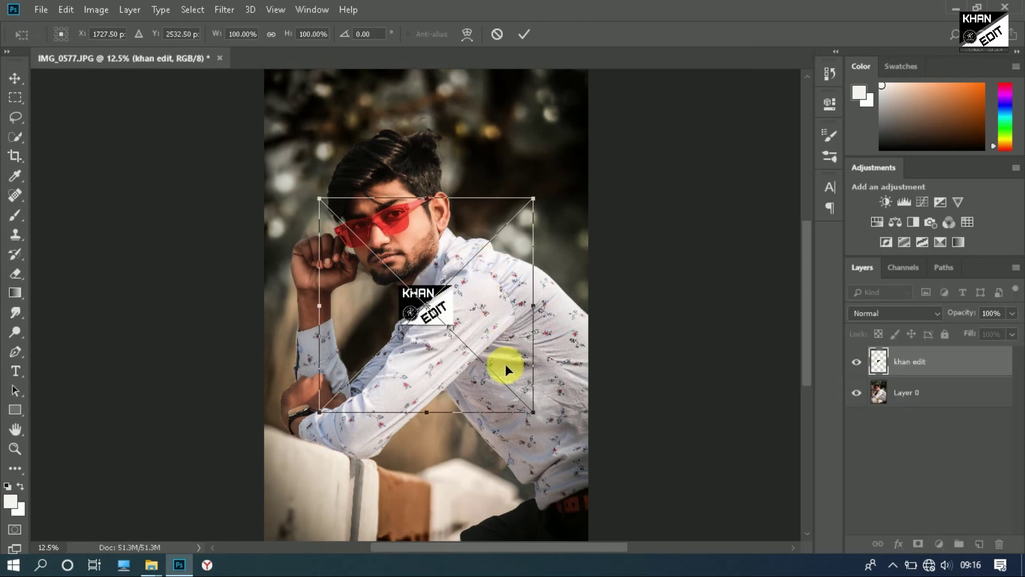
Step: Shrink the KHAN EDIT logo to about 31% beside the head, fade to 41%, merge down
mouse_move(516, 406)
left_mouse_down()
mouse_move(455, 321)
mouse_move(558, 224)
mouse_move(553, 243)
left_mouse_up()
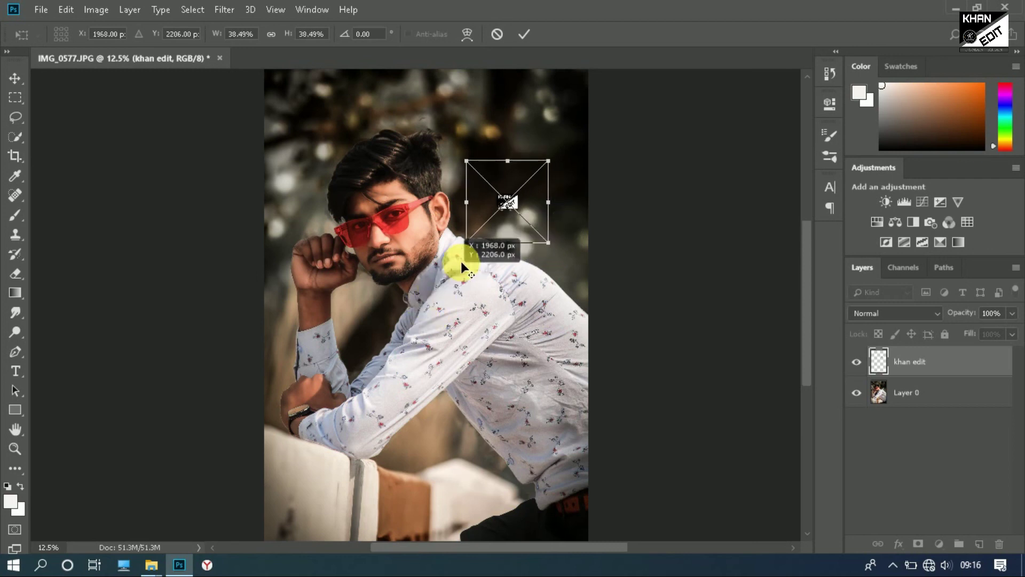
mouse_move(535, 221)
left_mouse_down()
mouse_move(536, 209)
mouse_move(513, 213)
left_mouse_up()
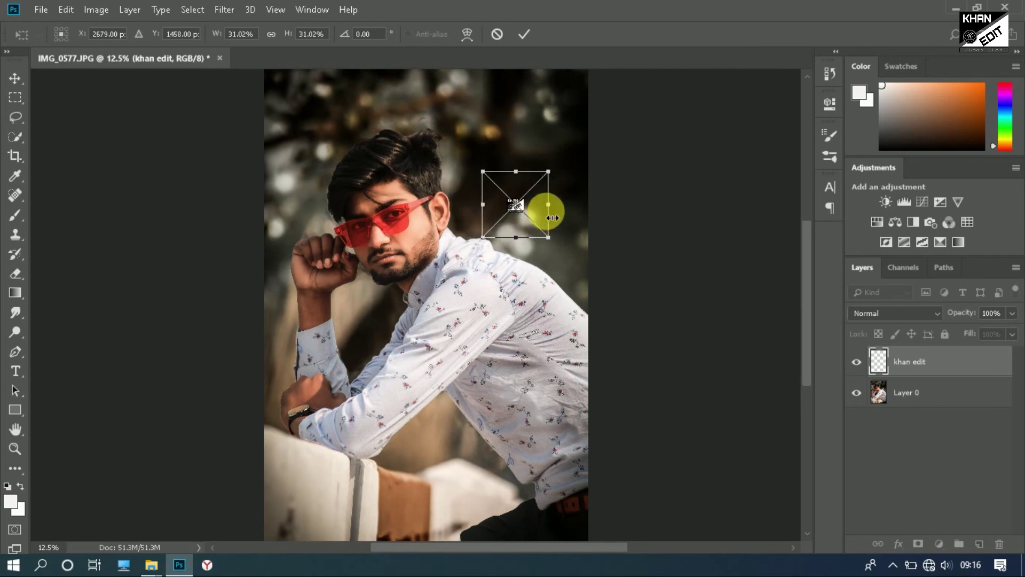
left_click(524, 34)
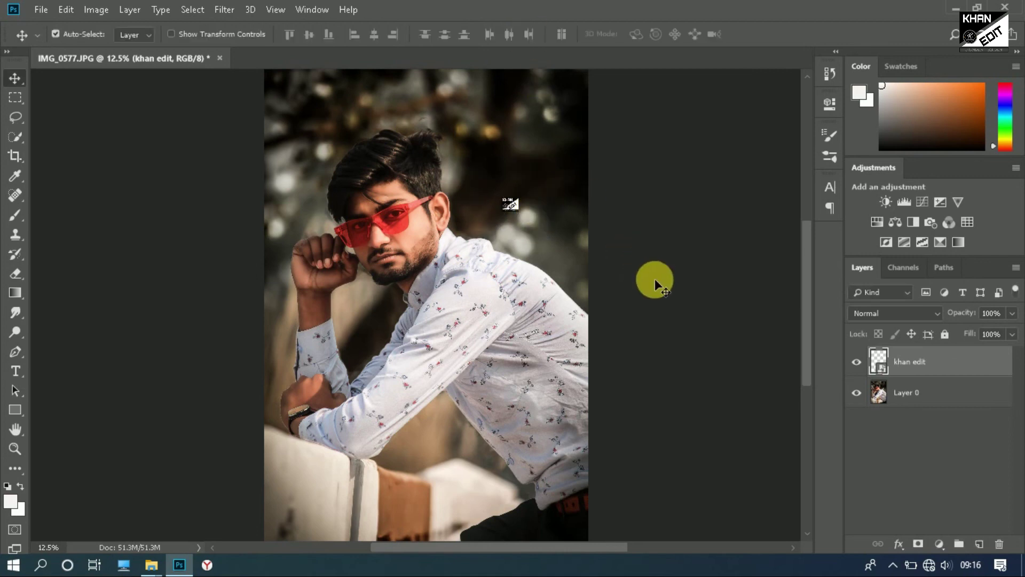
key("4")
key("1")
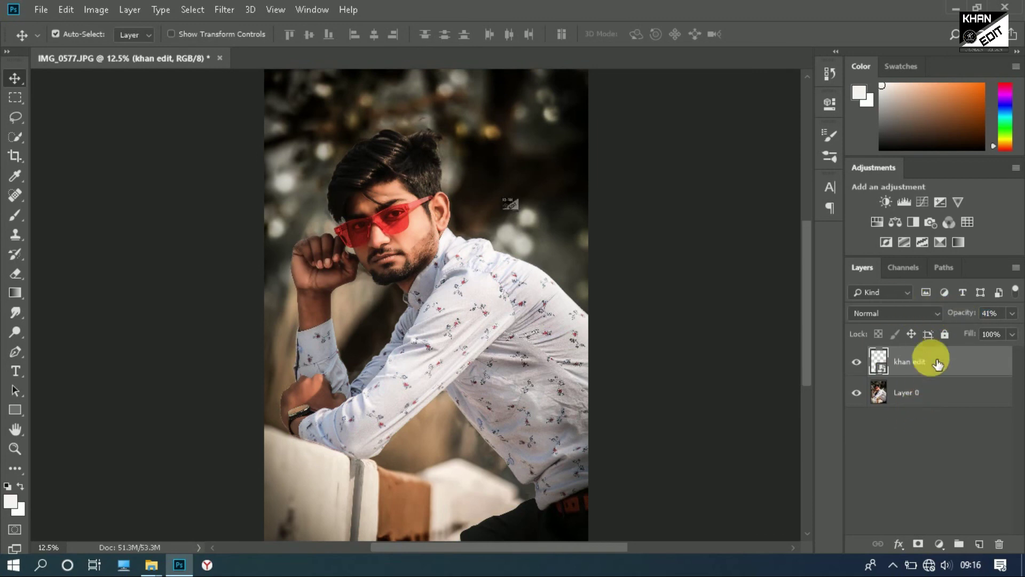
right_click(970, 361)
left_click(888, 431)
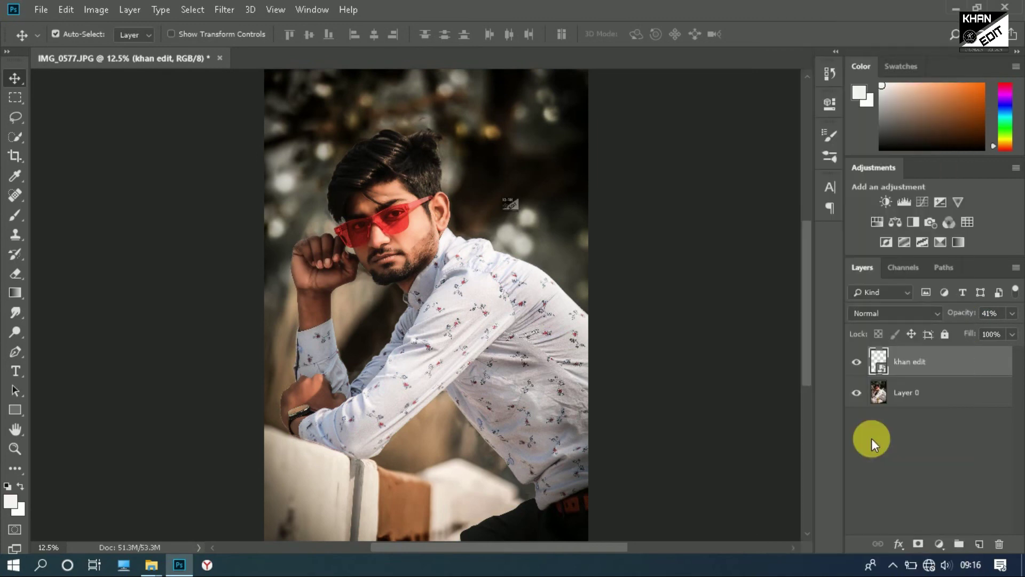
scroll(758, 436, "down", 1)
scroll(496, 262, "up", 3)
Step: Quick Export the portrait as PNG named 8 5 2020 in Desktop\pending edit
left_click_drag(495, 263, 514, 326)
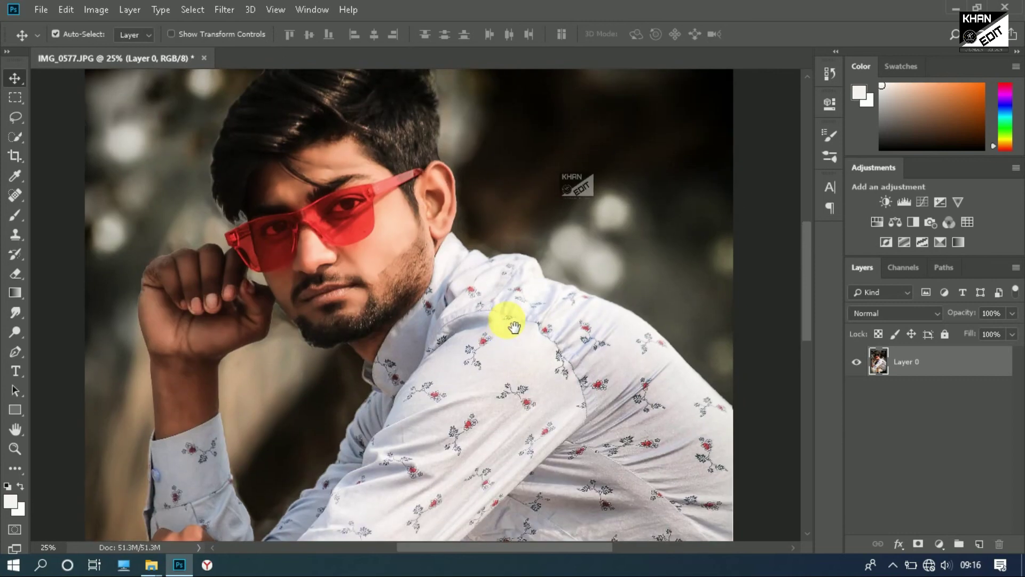
scroll(507, 319, "down", 1)
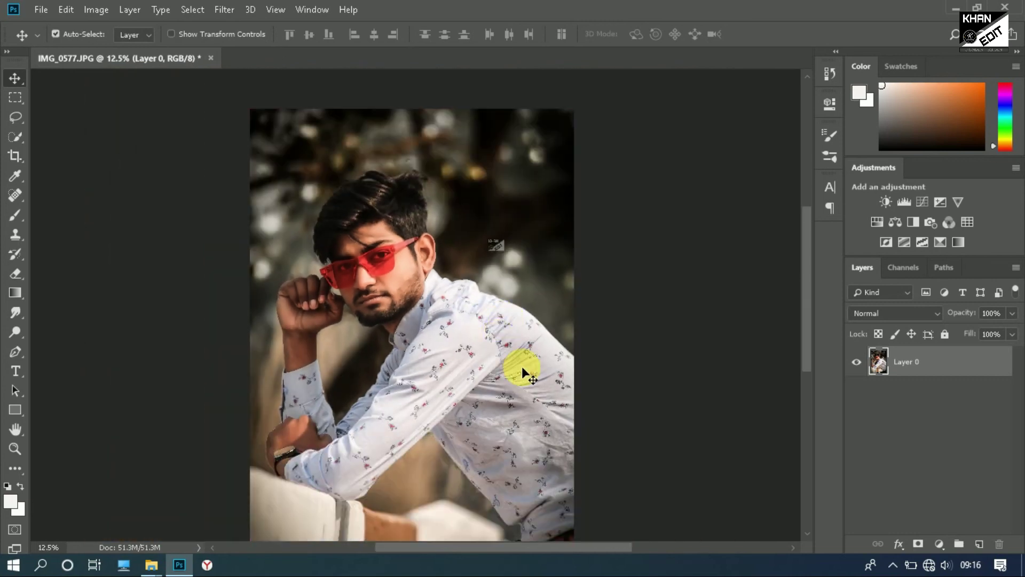
scroll(735, 386, "down", 1)
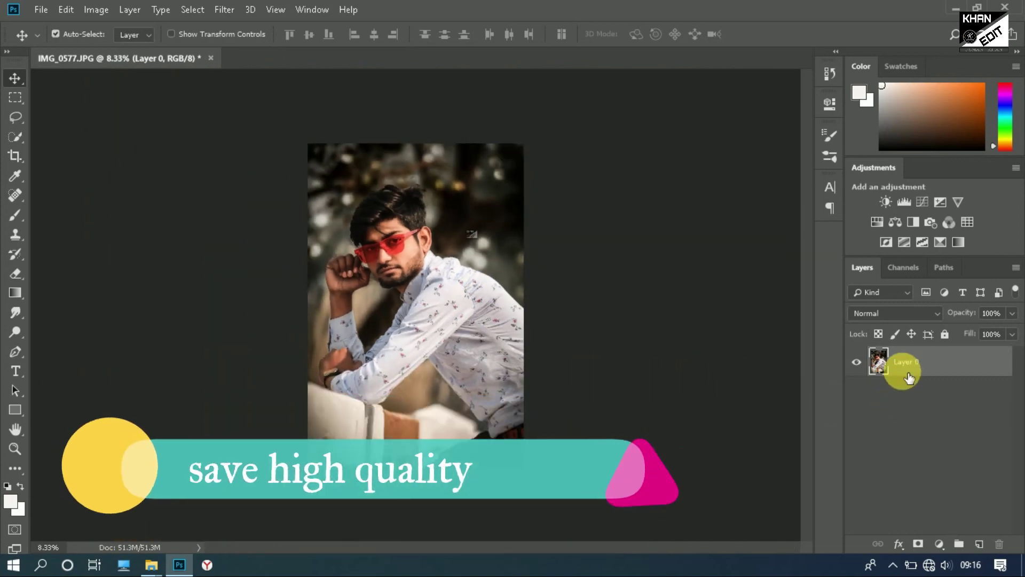
right_click(902, 371)
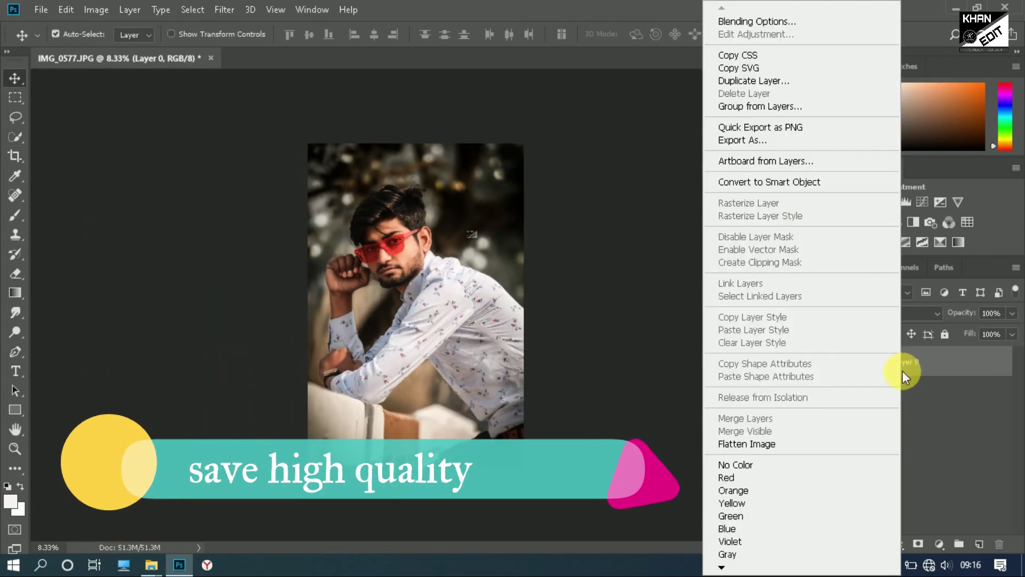
left_click(774, 128)
type("8 5 2020")
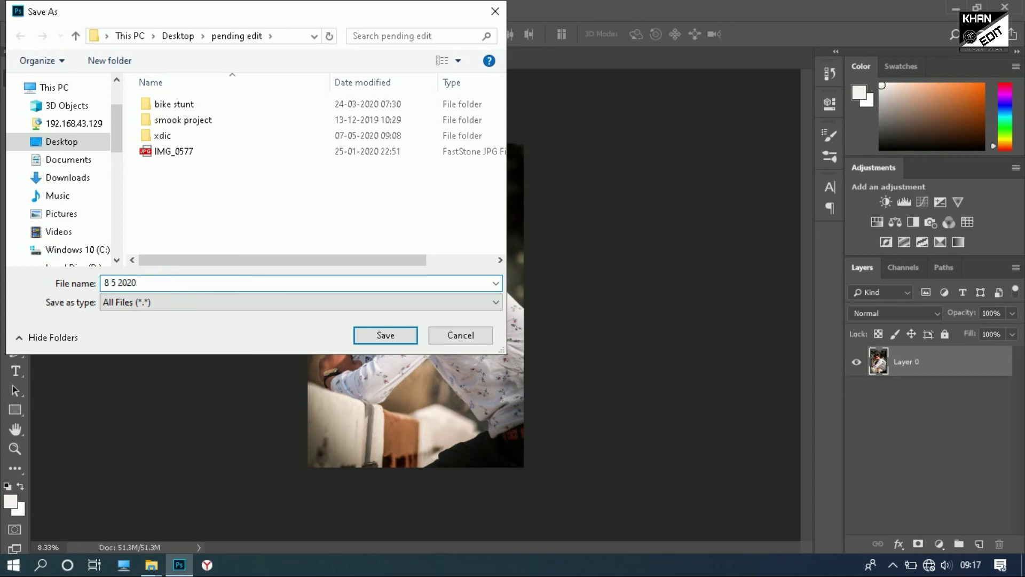
left_click(392, 341)
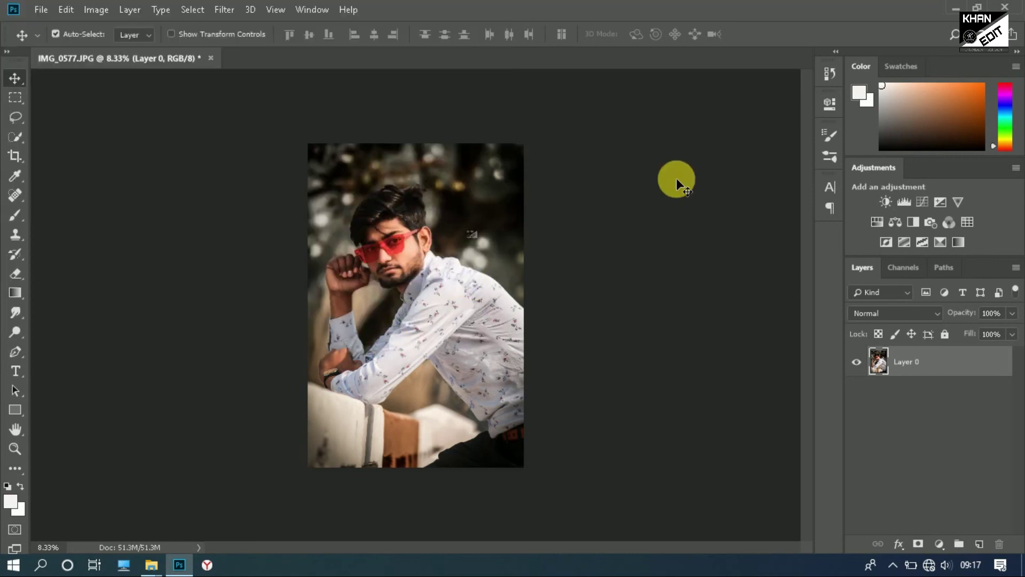